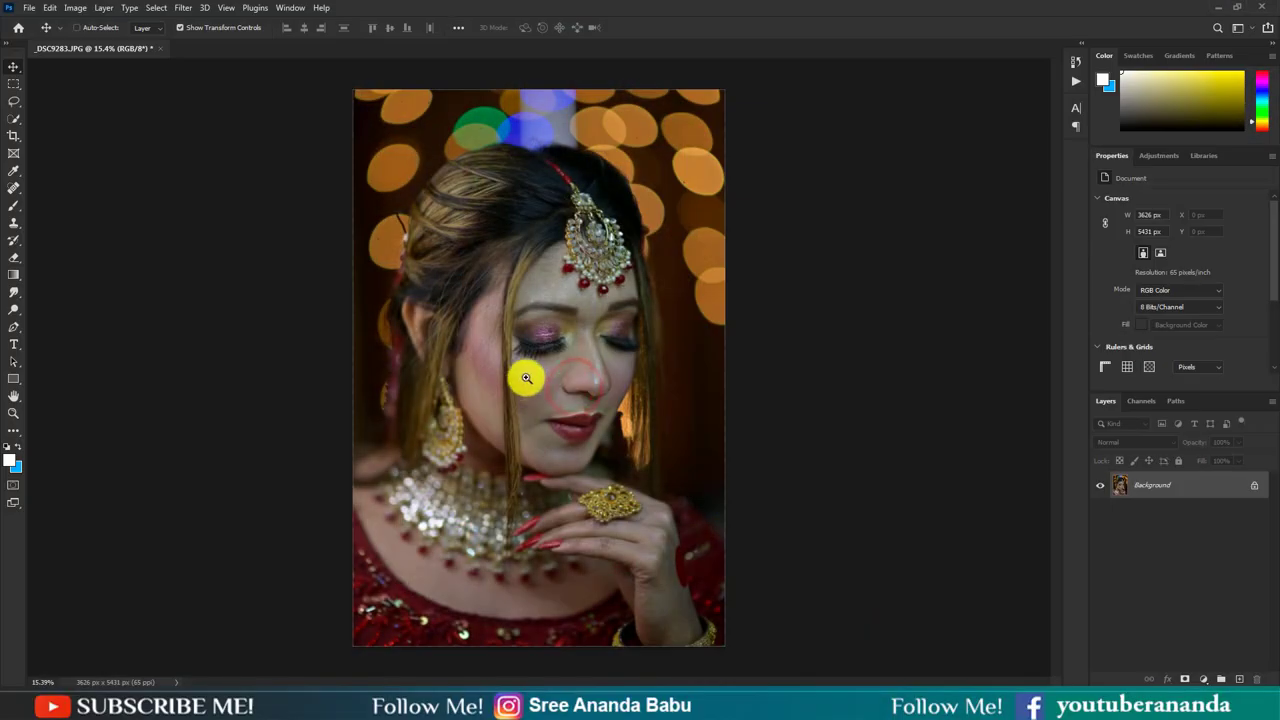
Zoom in on the bride's face and create a Background copy layer to retouch on
left_click(553, 400)
mouse_move(628, 470)
left_mouse_down()
mouse_move(649, 434)
mouse_move(609, 409)
mouse_move(685, 425)
left_mouse_up()
left_click_drag(1200, 487, 1238, 679)
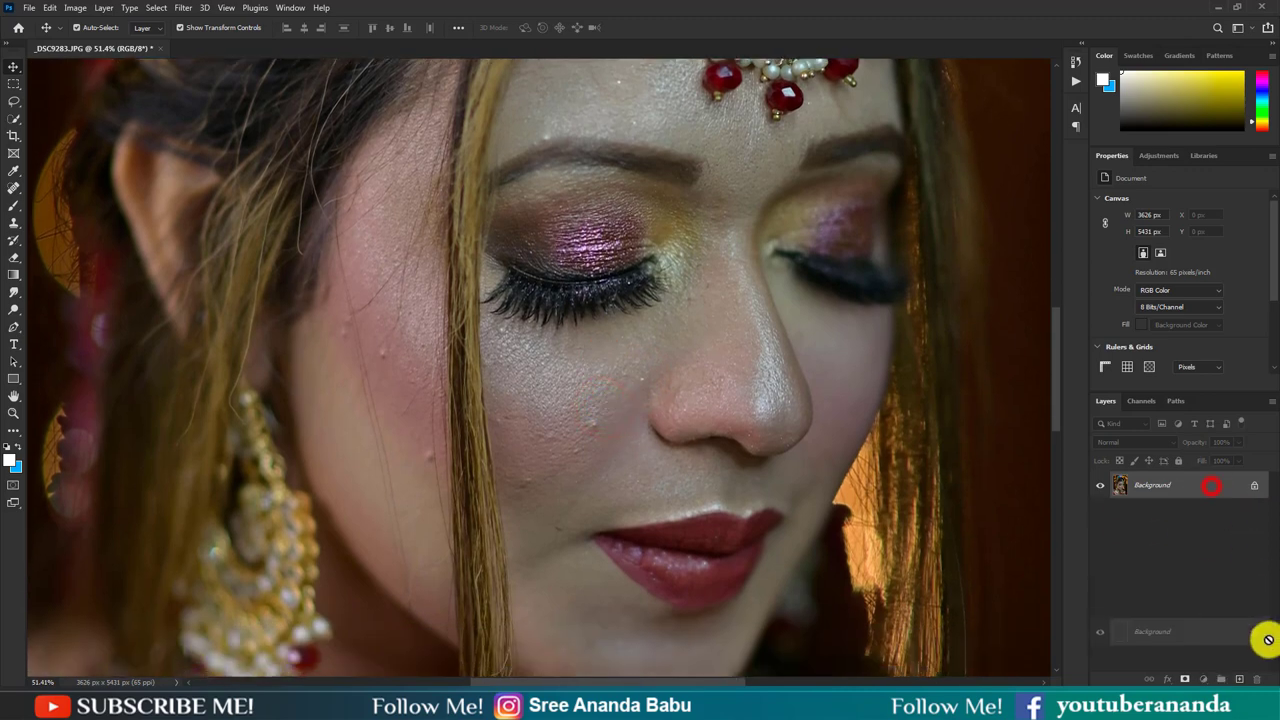
Spot-heal the blemishes on both cheeks and the forehead
left_click(16, 187)
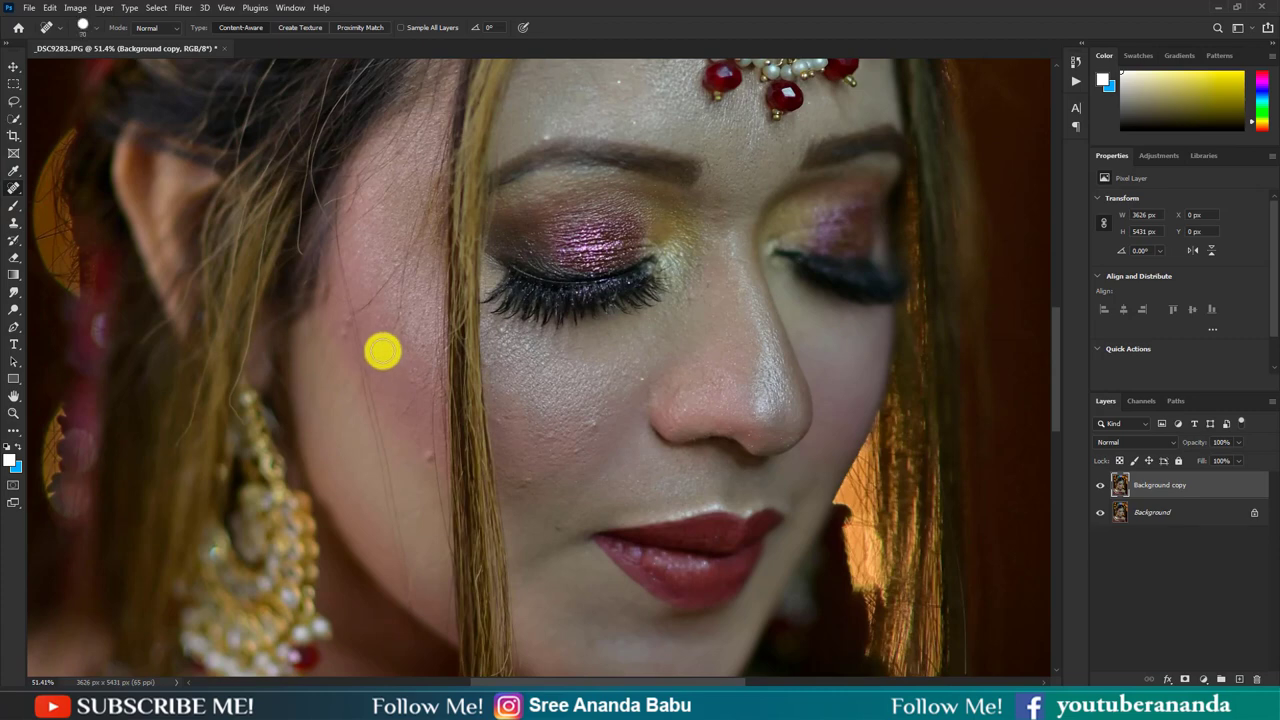
scroll(431, 446, "down", 2)
left_click(432, 438)
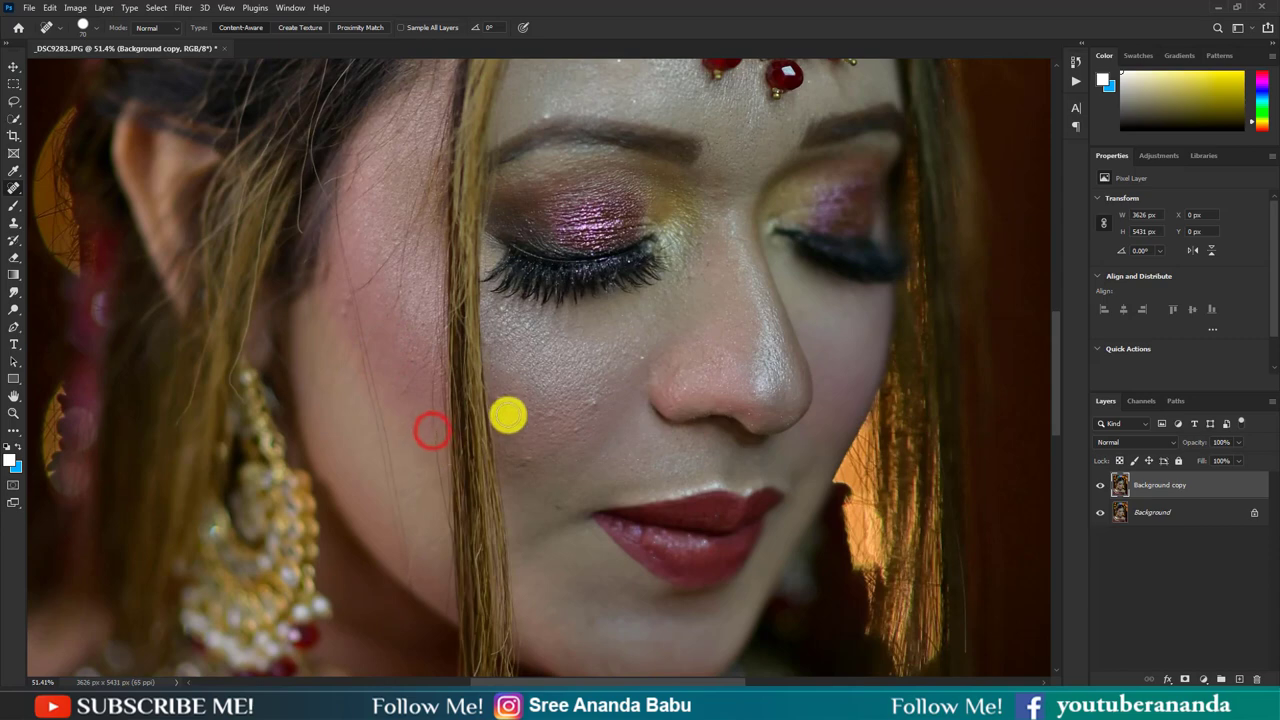
left_click(592, 403)
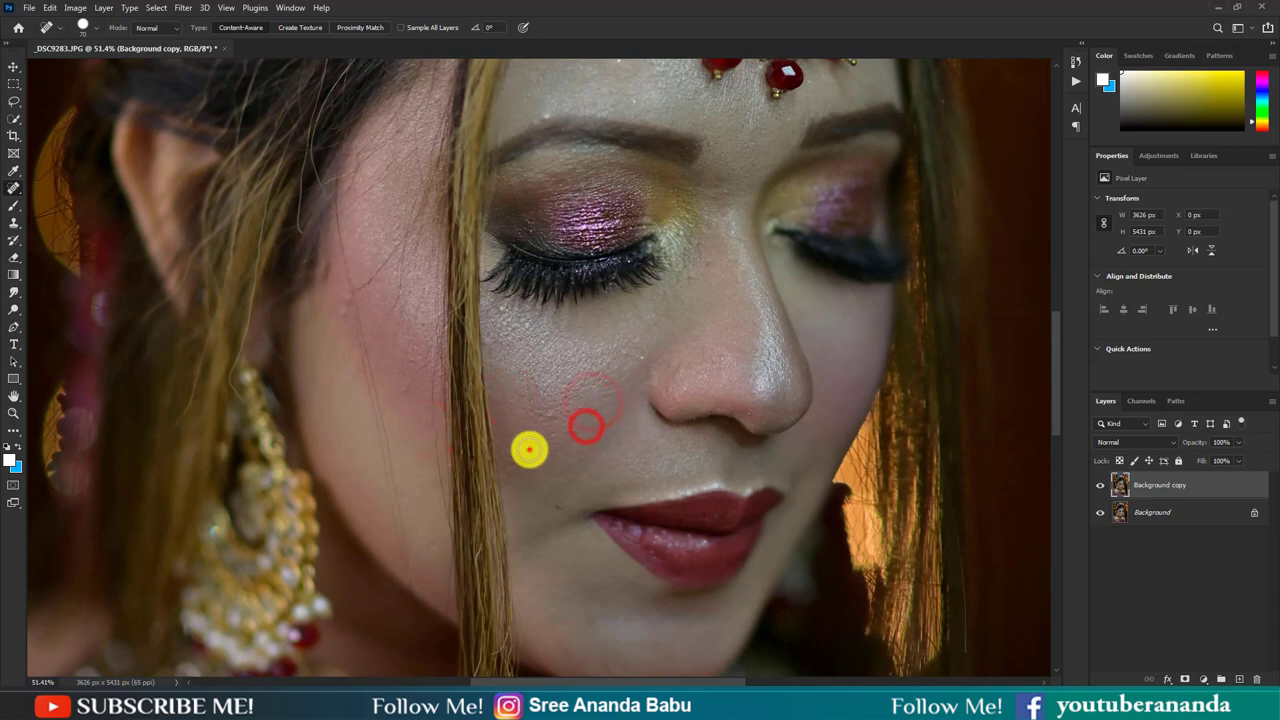
left_click(530, 450)
scroll(617, 396, "up", 1)
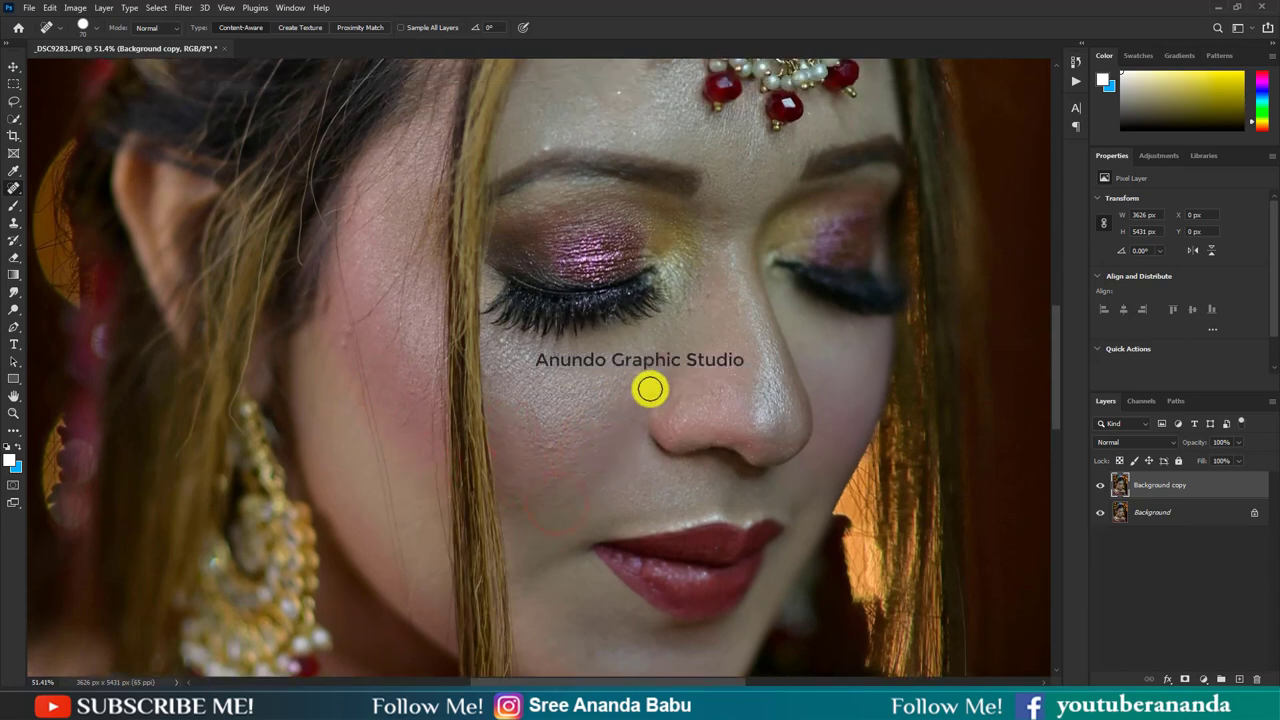
left_click(650, 389)
scroll(680, 370, "up", 2)
scroll(687, 378, "up", 3)
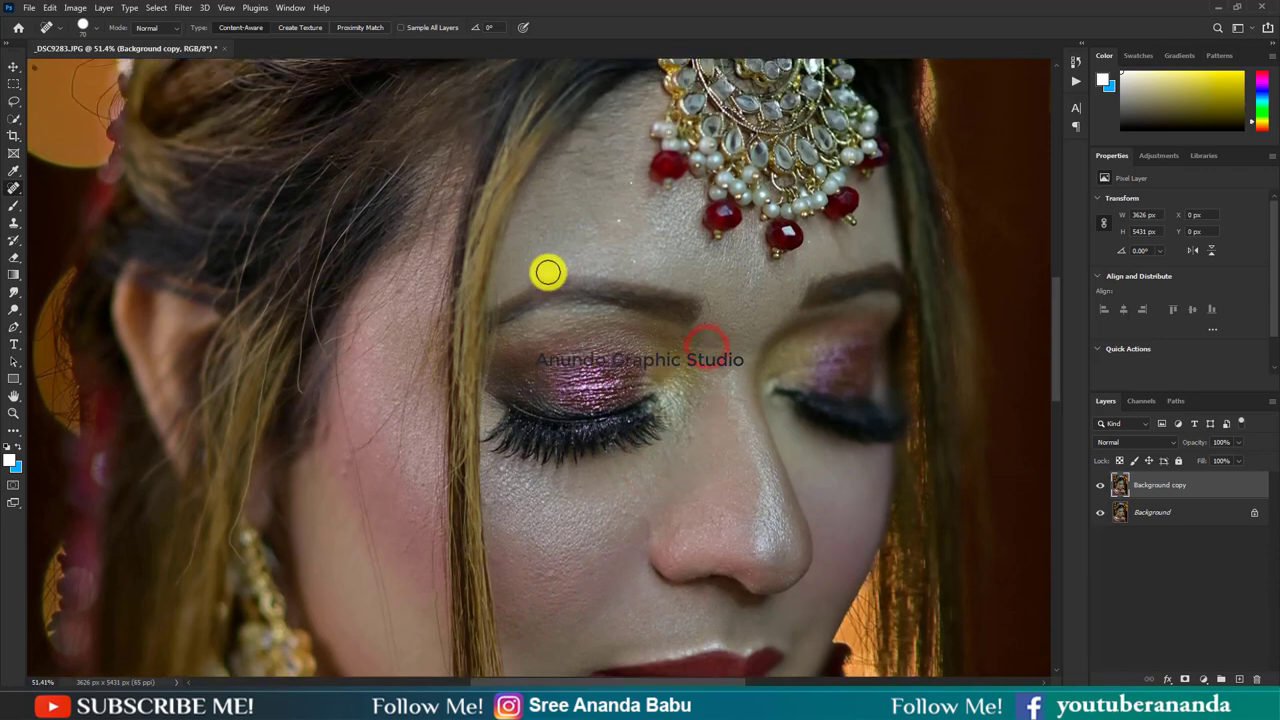
left_click(550, 283)
scroll(660, 300, "up", 3)
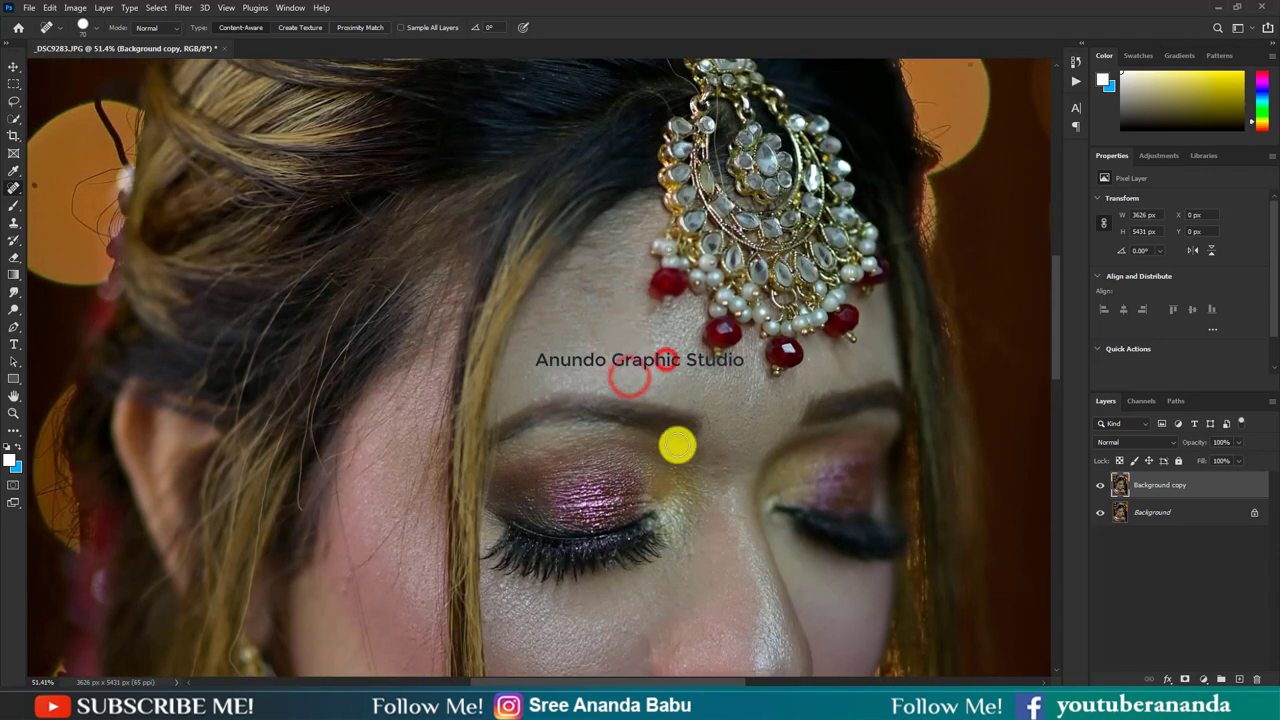
Zoom out to the full portrait and flatten the healed copy into one Background layer
scroll(690, 440, "down", 1)
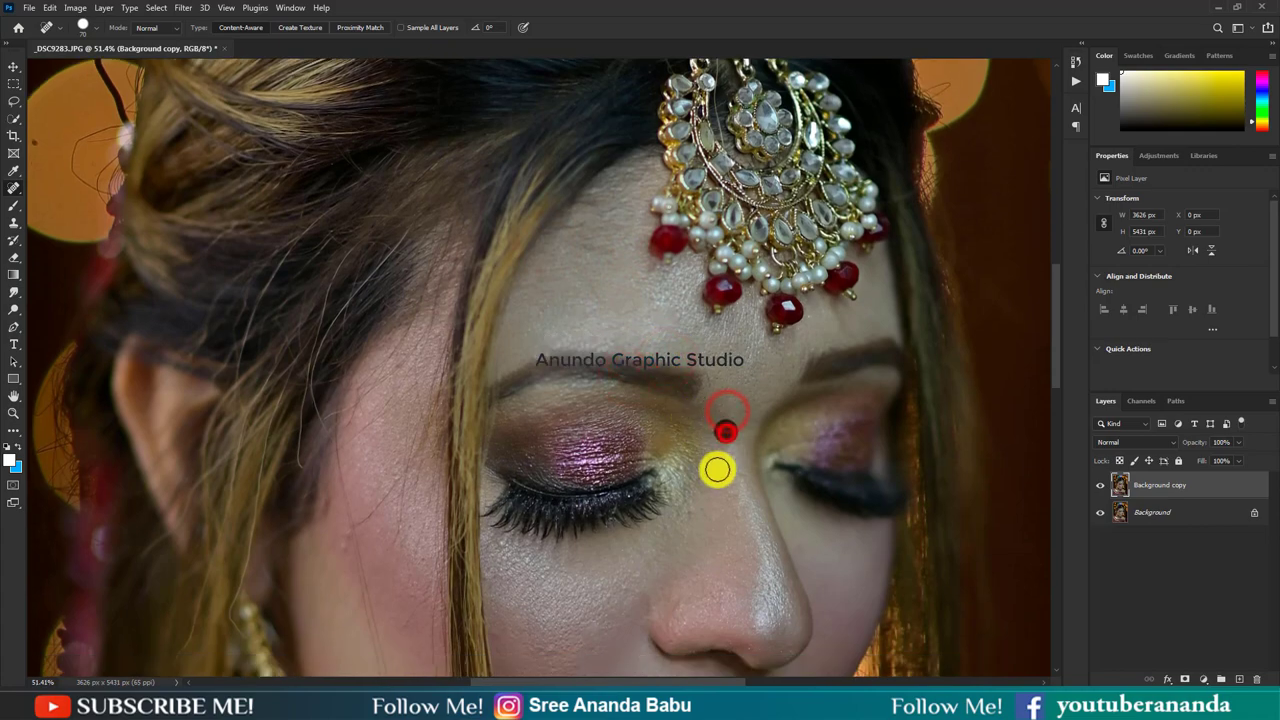
scroll(717, 469, "down", 1)
scroll(400, 516, "down", 2)
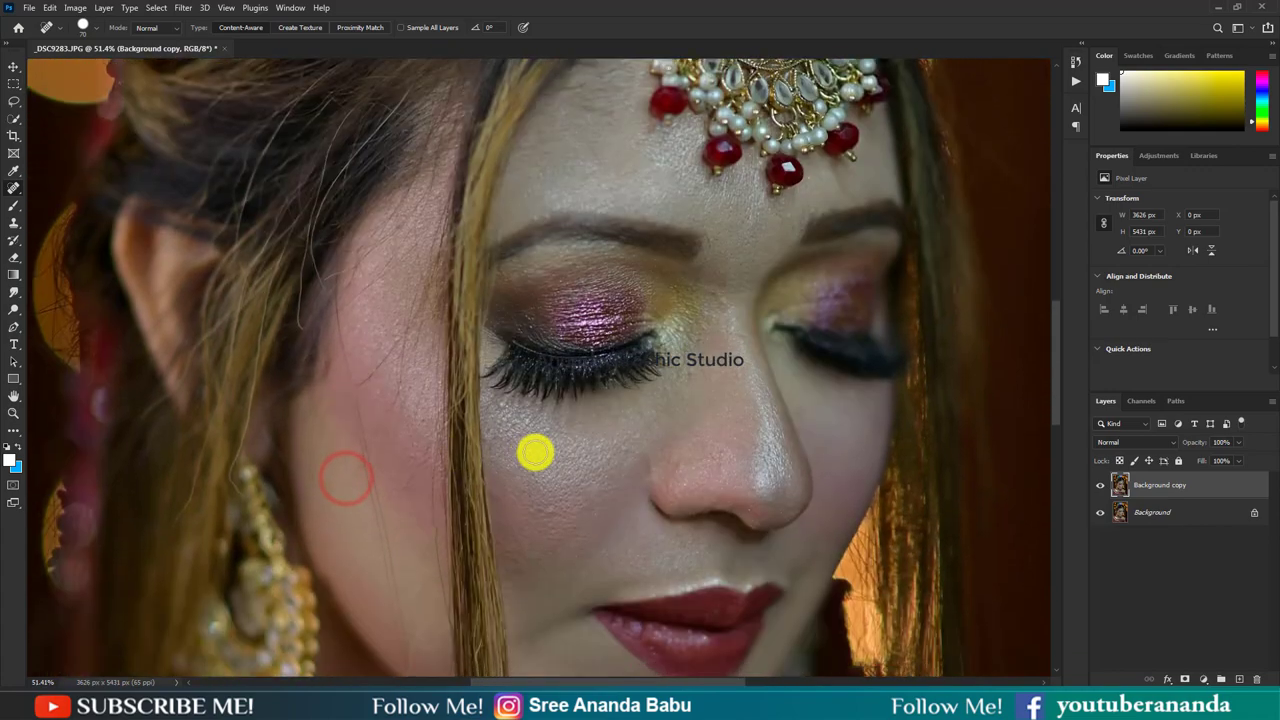
scroll(534, 451, "down", 2)
scroll(665, 431, "down", 1)
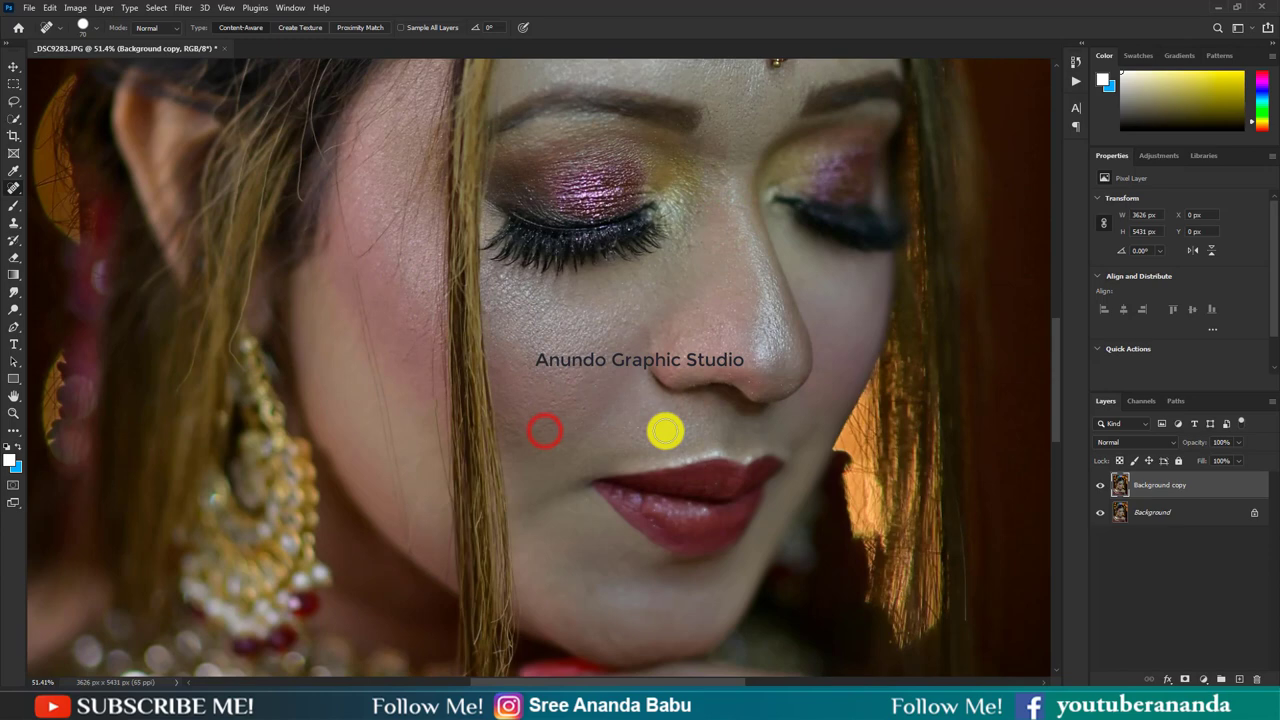
left_click(569, 380, "ctrl+alt")
left_click(665, 322, "ctrl+alt")
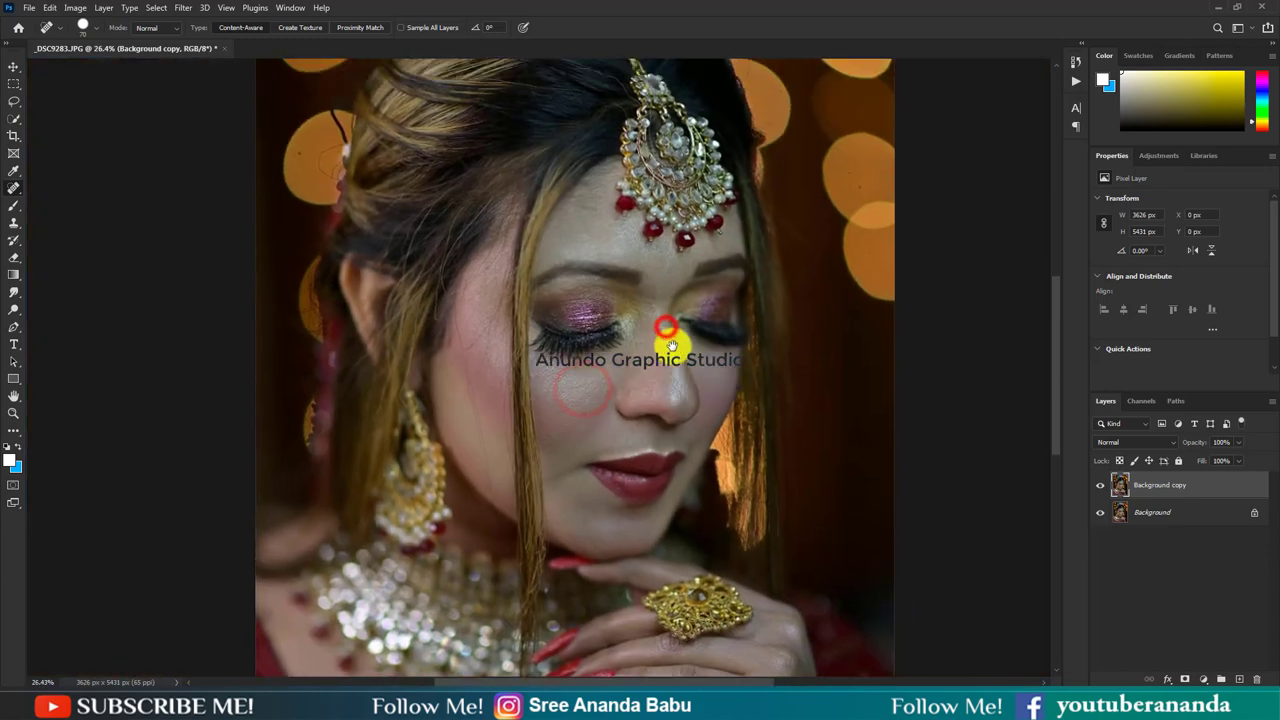
right_click(1110, 488)
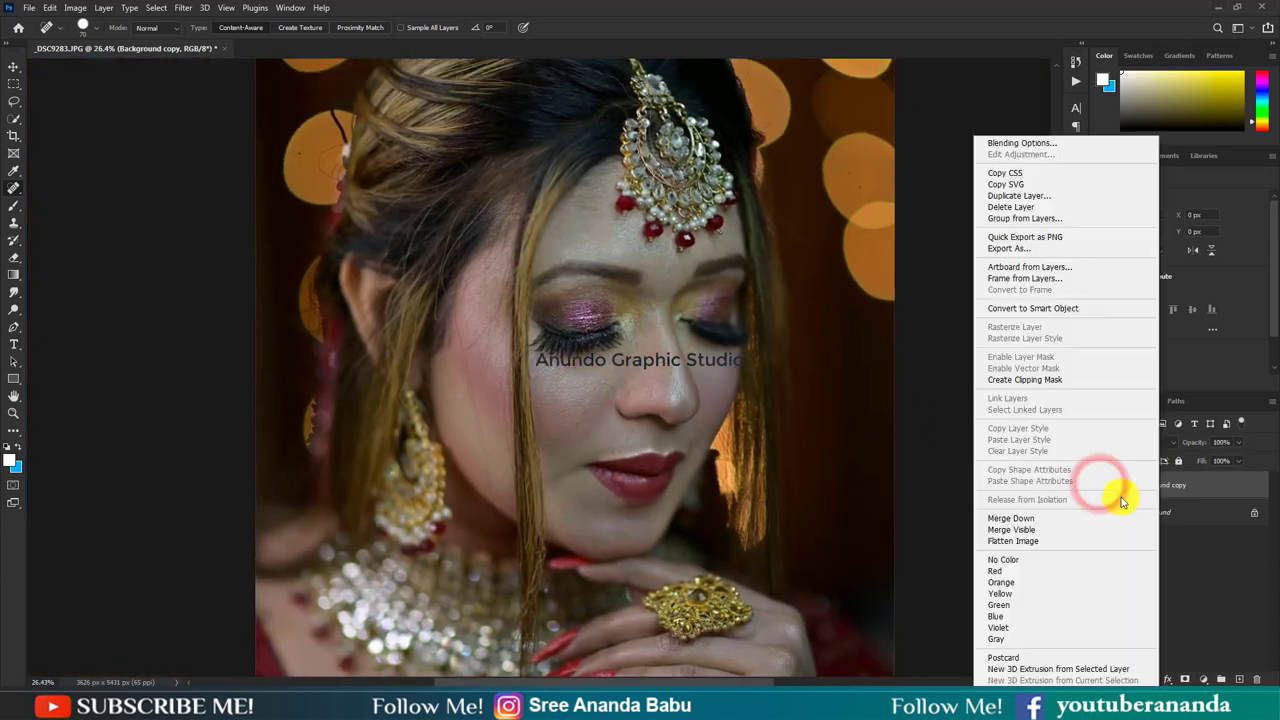
left_click(1058, 542)
left_click(13, 66)
left_click(551, 280, "ctrl+alt")
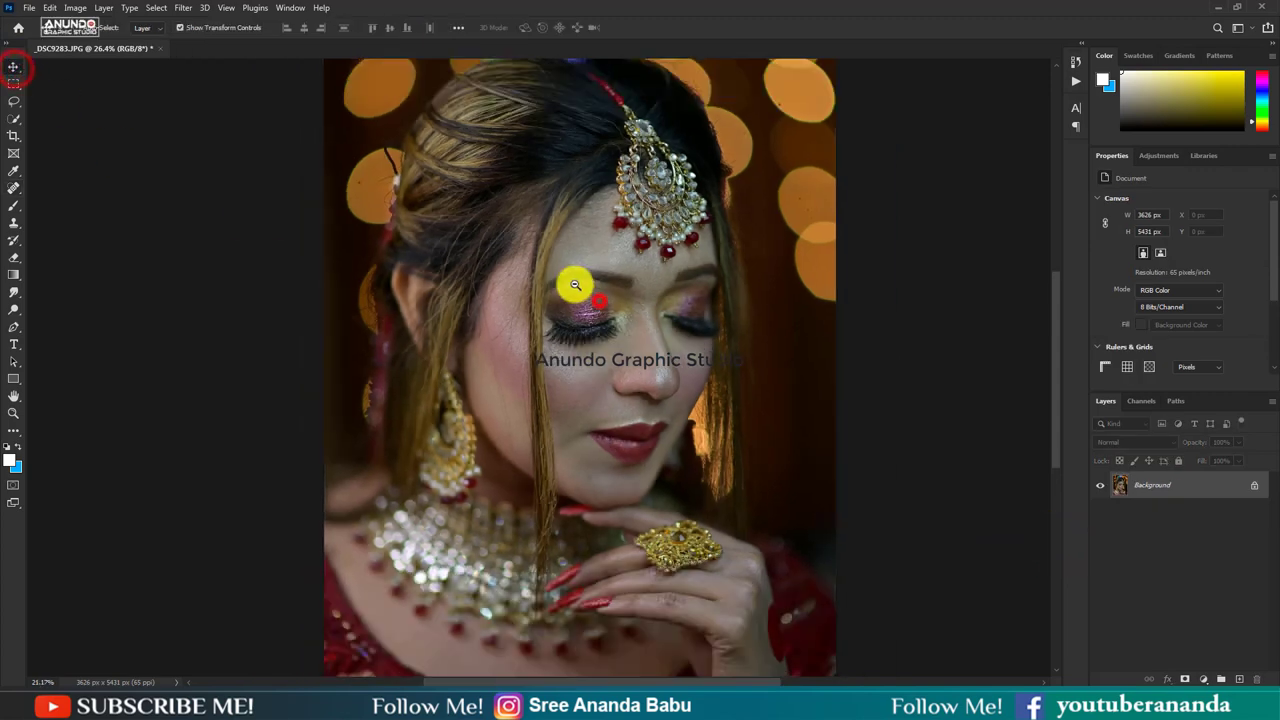
Apply Auto Contrast to the portrait and duplicate the Background layer
left_click(75, 7)
left_click(116, 74)
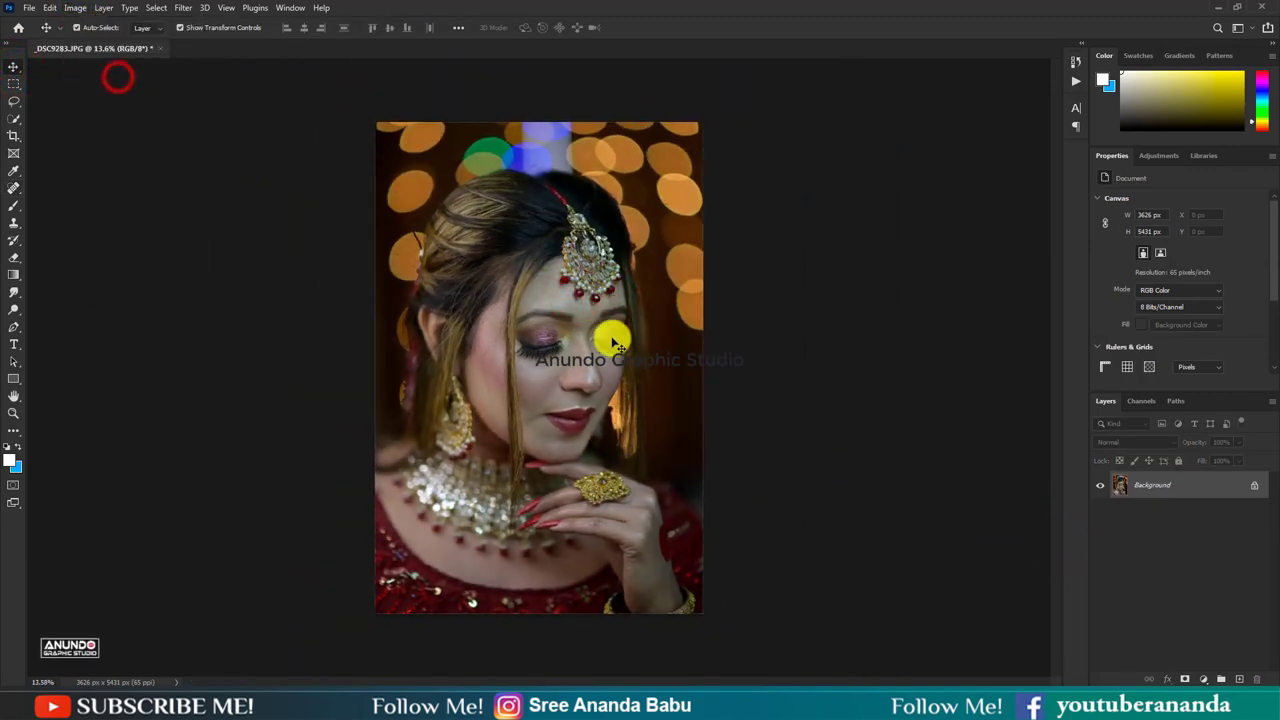
left_click_drag(1185, 486, 1221, 679)
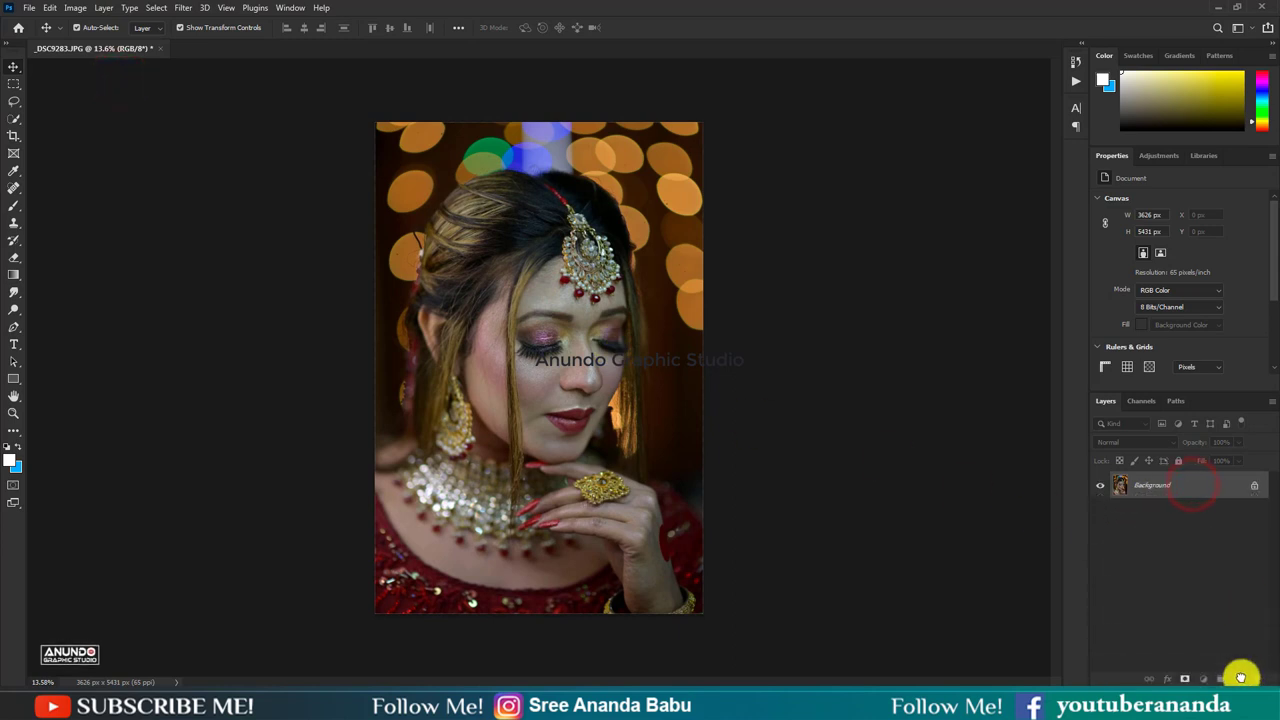
In Camera Raw, apply Auto tone, nudge exposure and pull Highlights down to -25
left_click(190, 7)
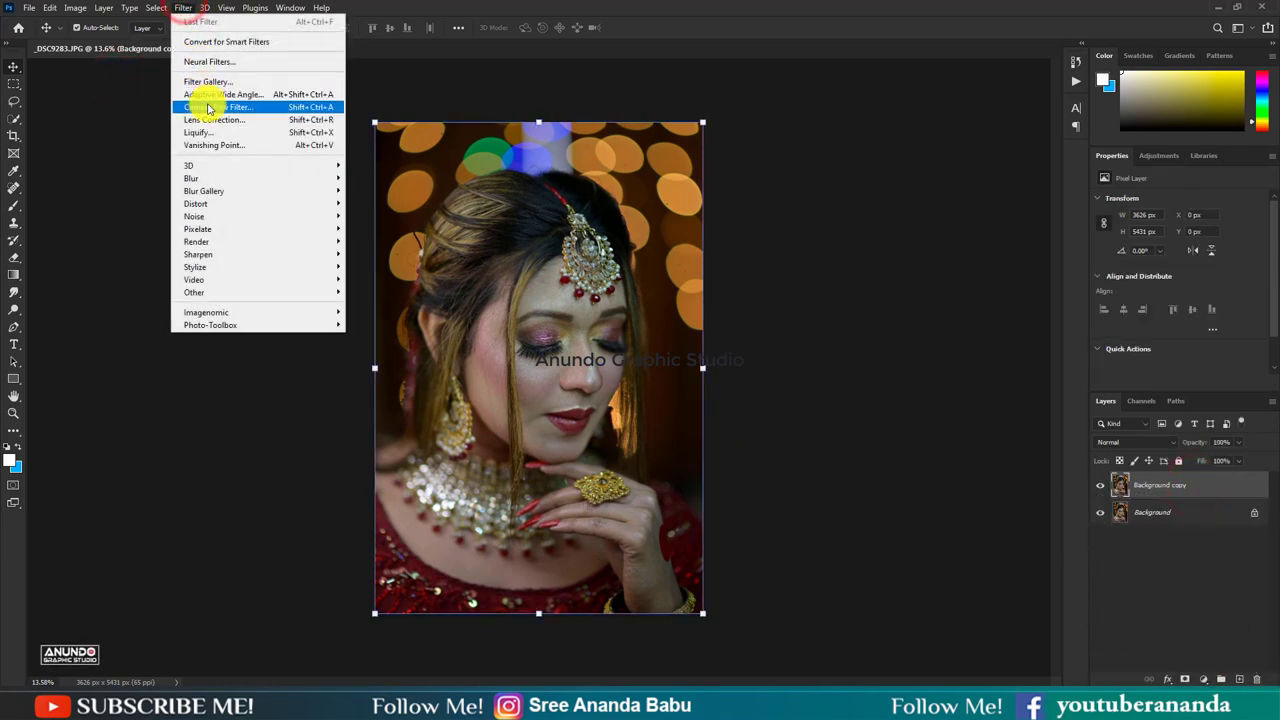
left_click(208, 107)
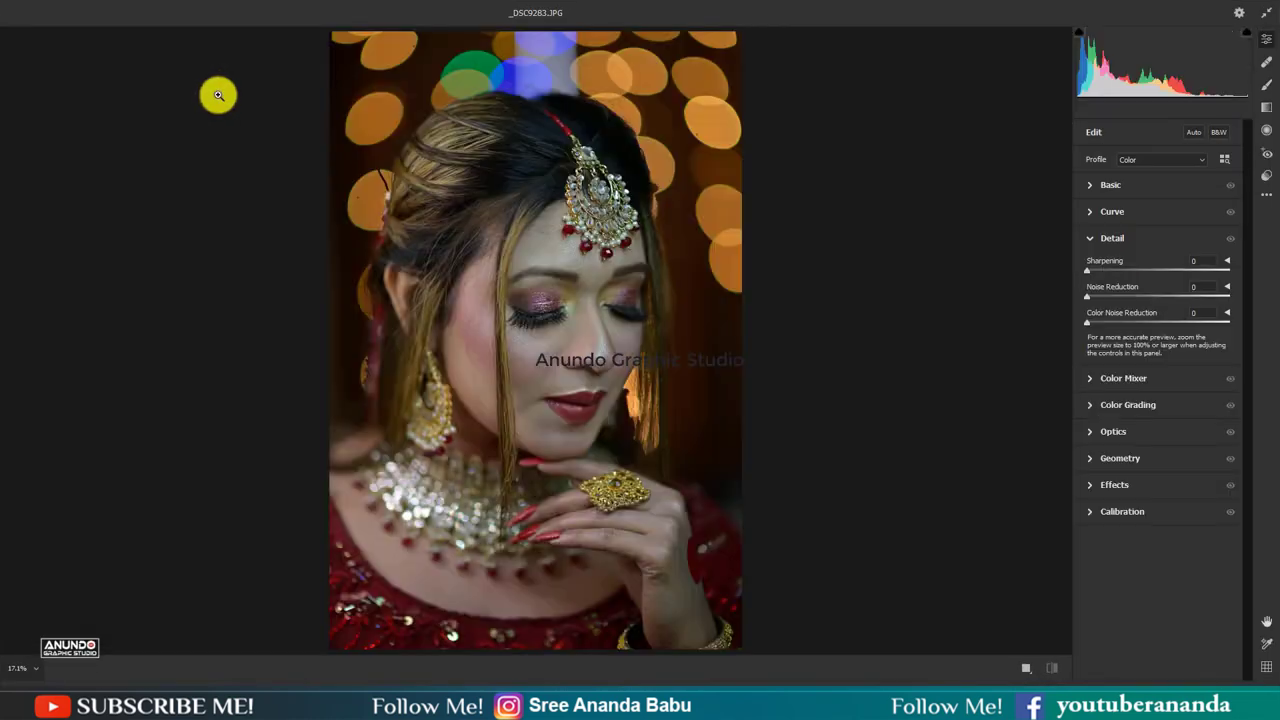
left_click(1092, 240)
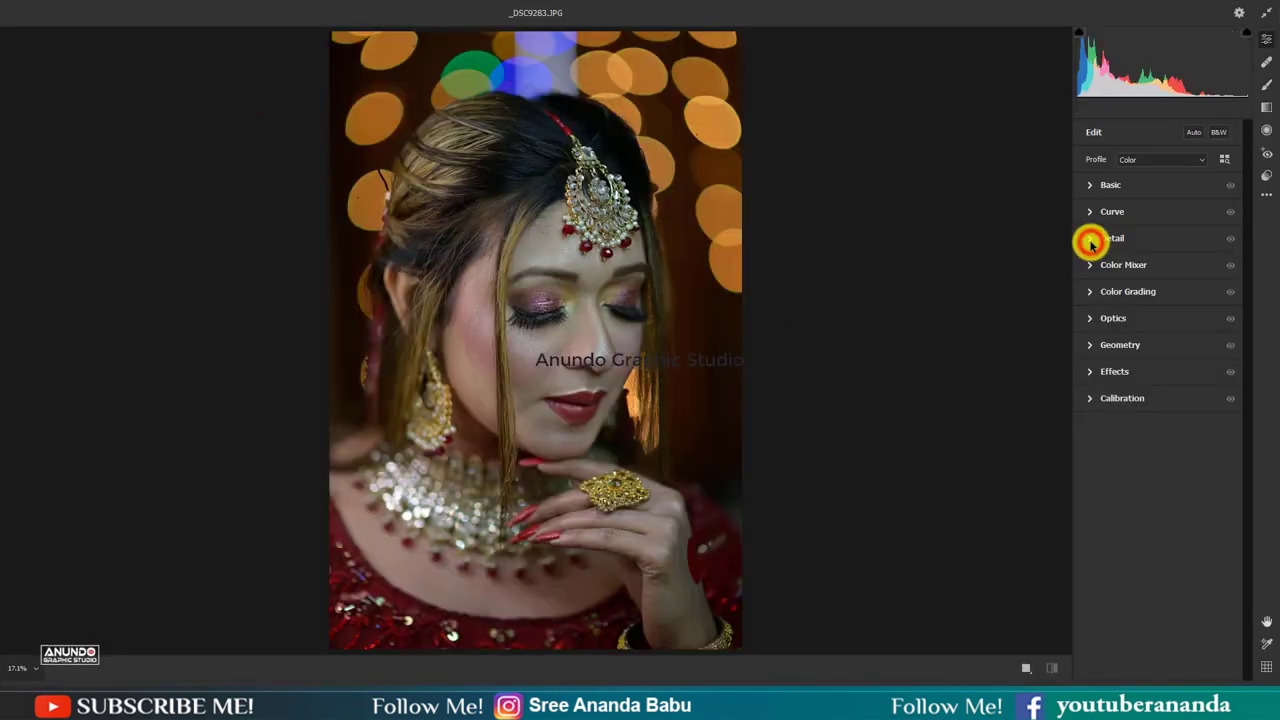
left_click(1200, 132)
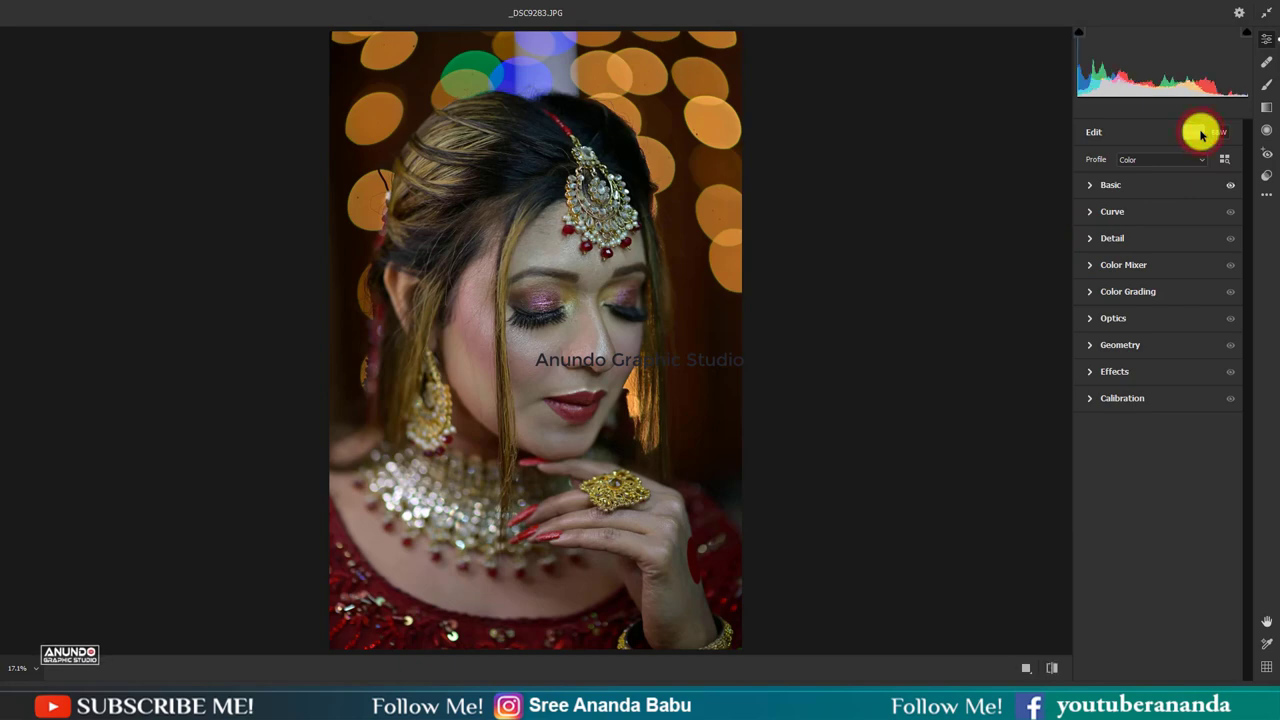
left_click(1092, 186)
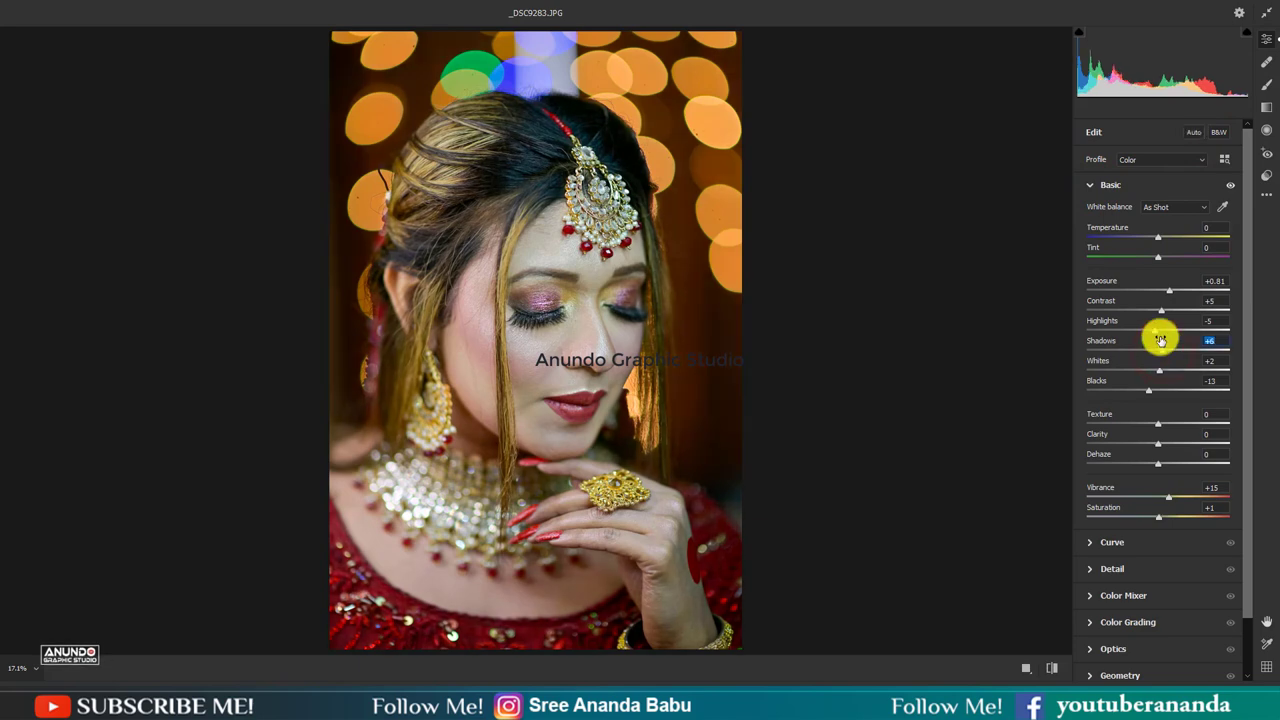
left_click_drag(1168, 293, 1166, 293)
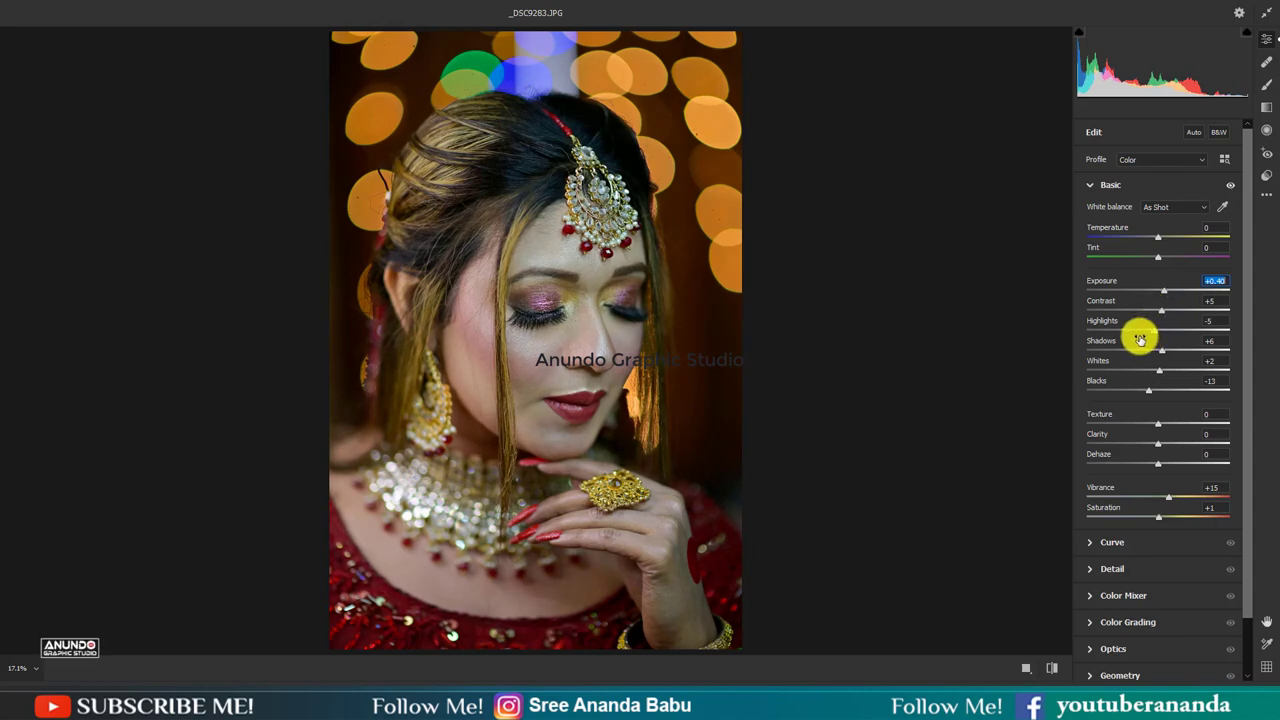
left_click_drag(1141, 332, 1140, 330)
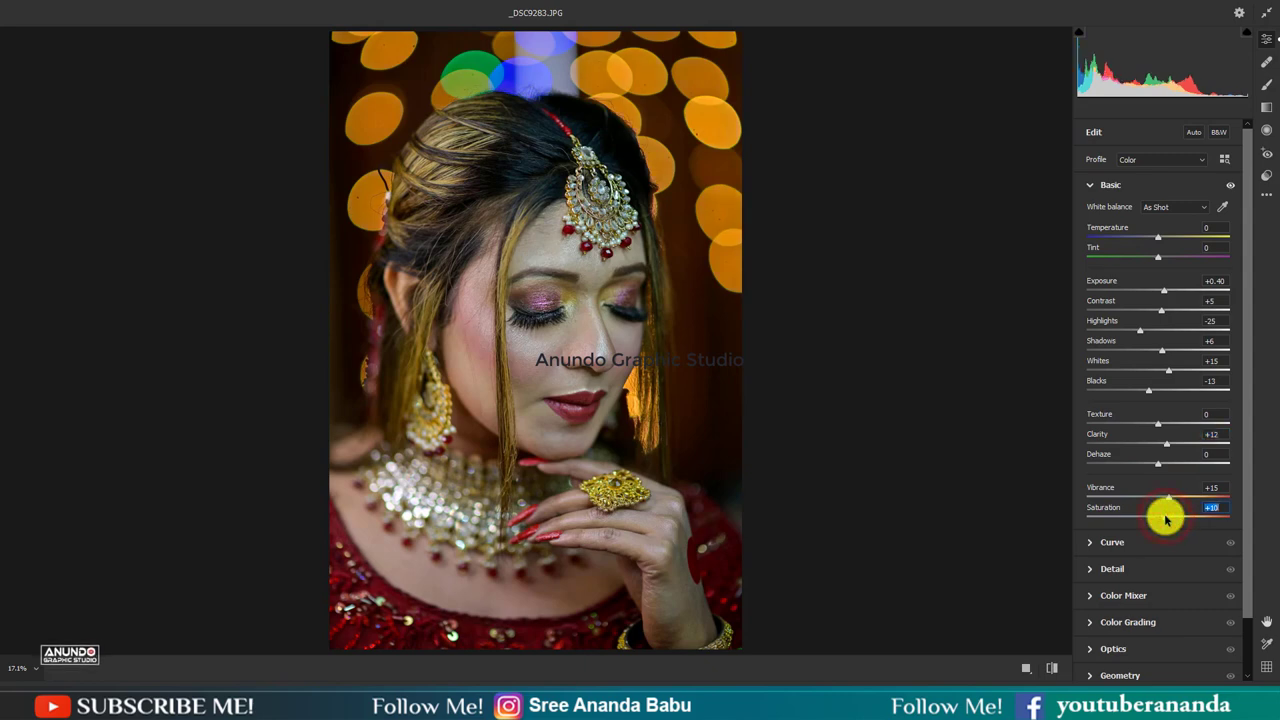
Add the Light vignetting preset and commit the Camera Raw edits
left_click(1268, 175)
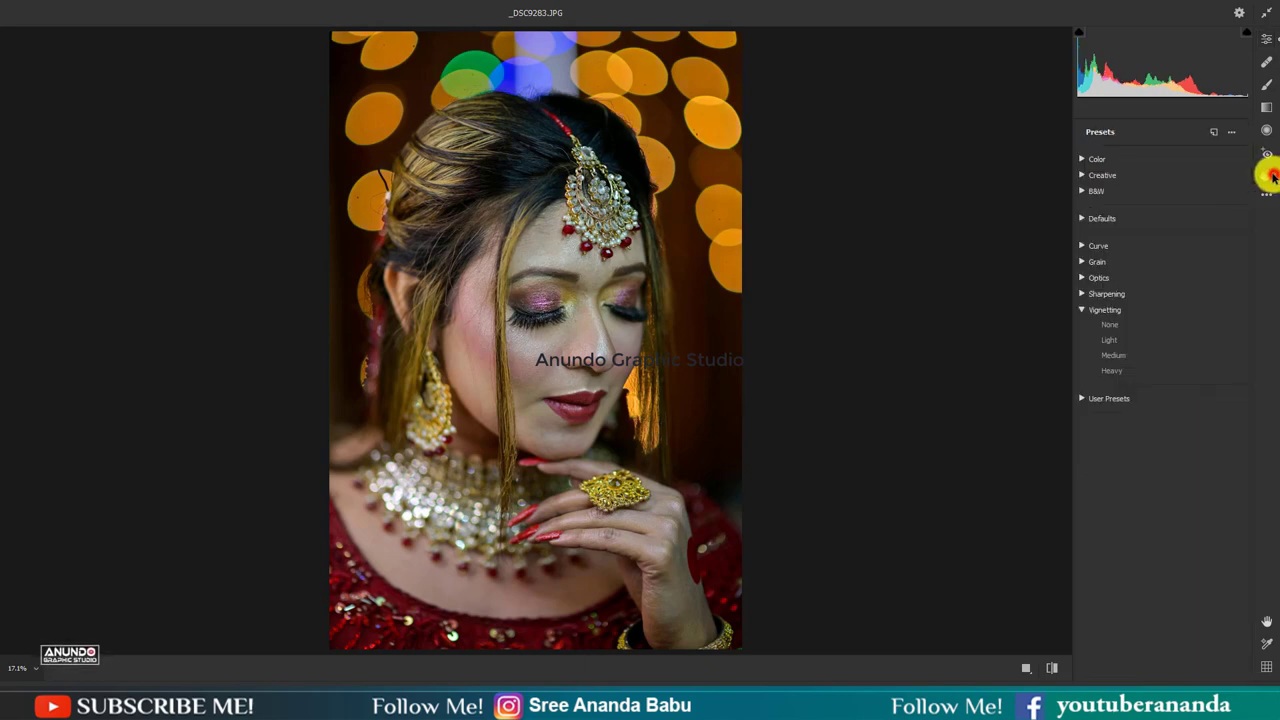
left_click(1171, 340)
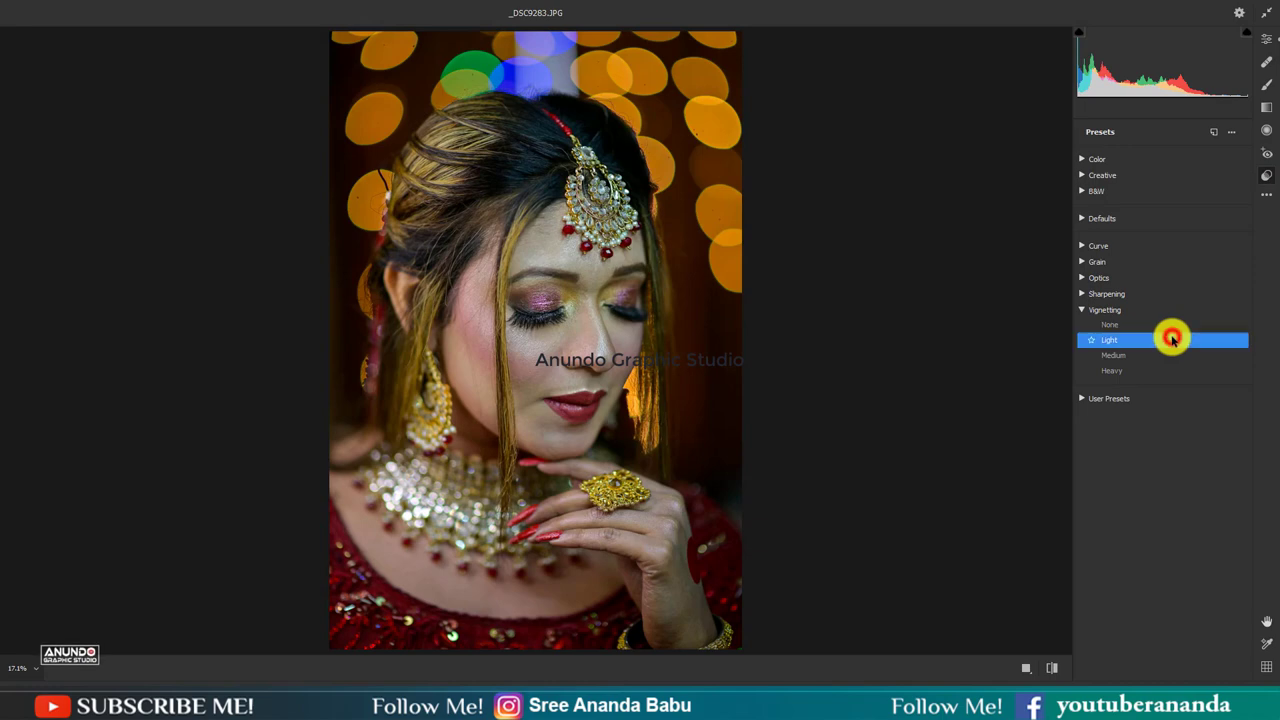
key("Return")
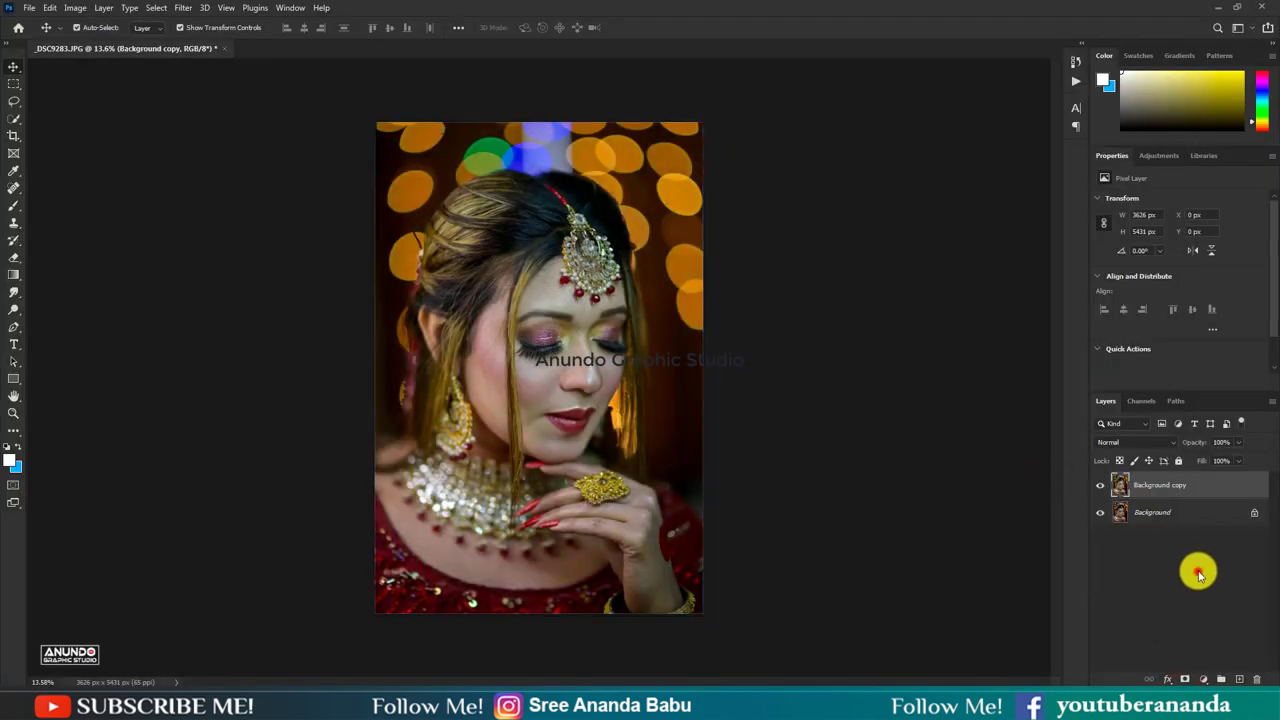
left_click(1197, 571)
left_click(1101, 485)
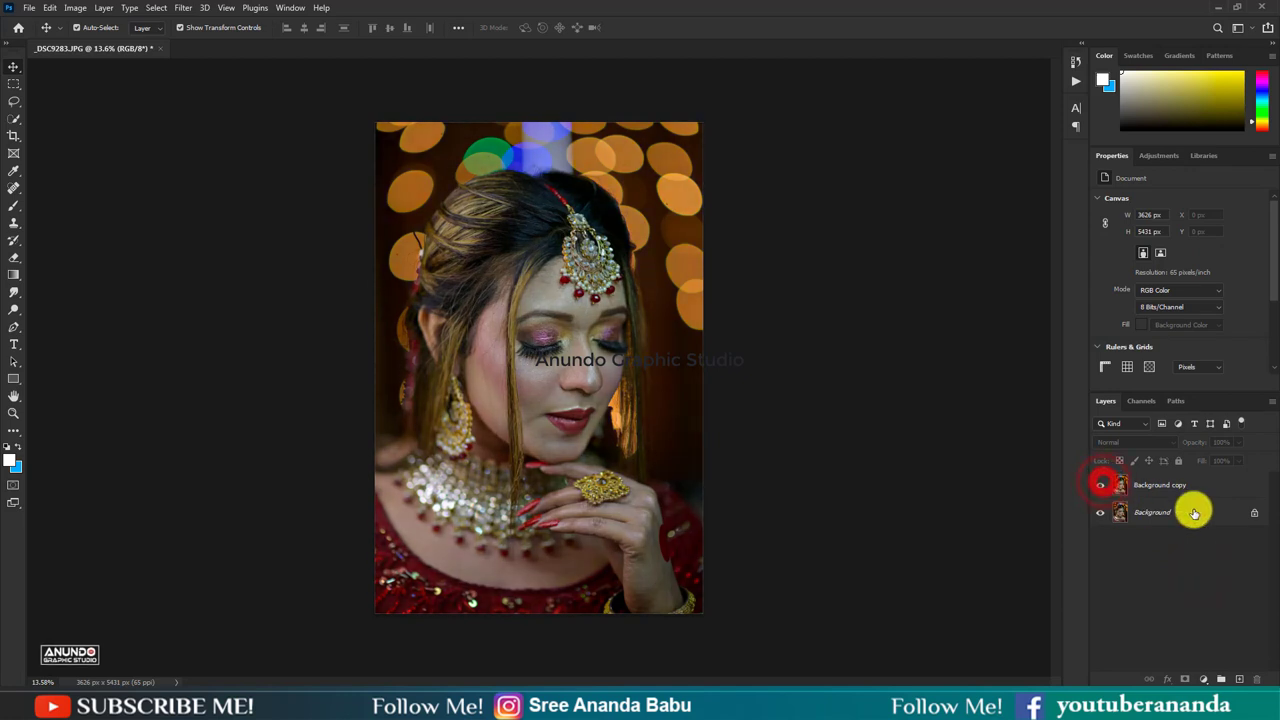
right_click(1162, 512)
left_click(1197, 640)
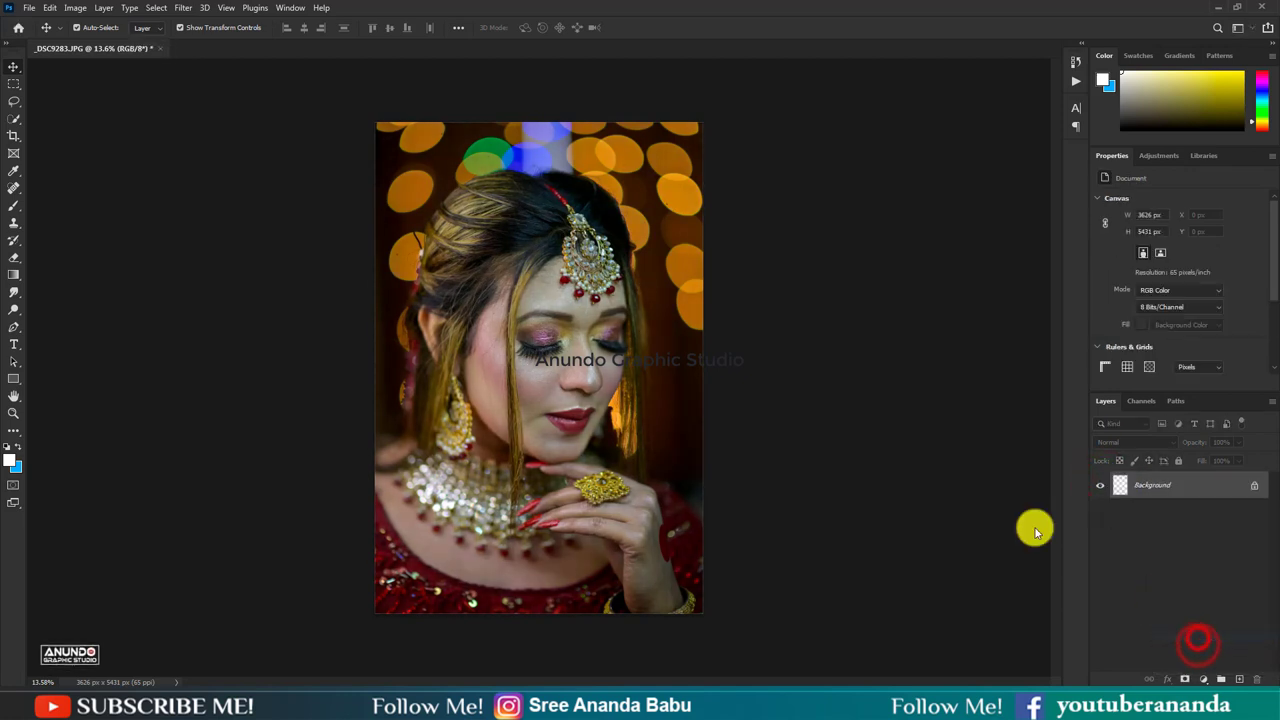
left_click(75, 7)
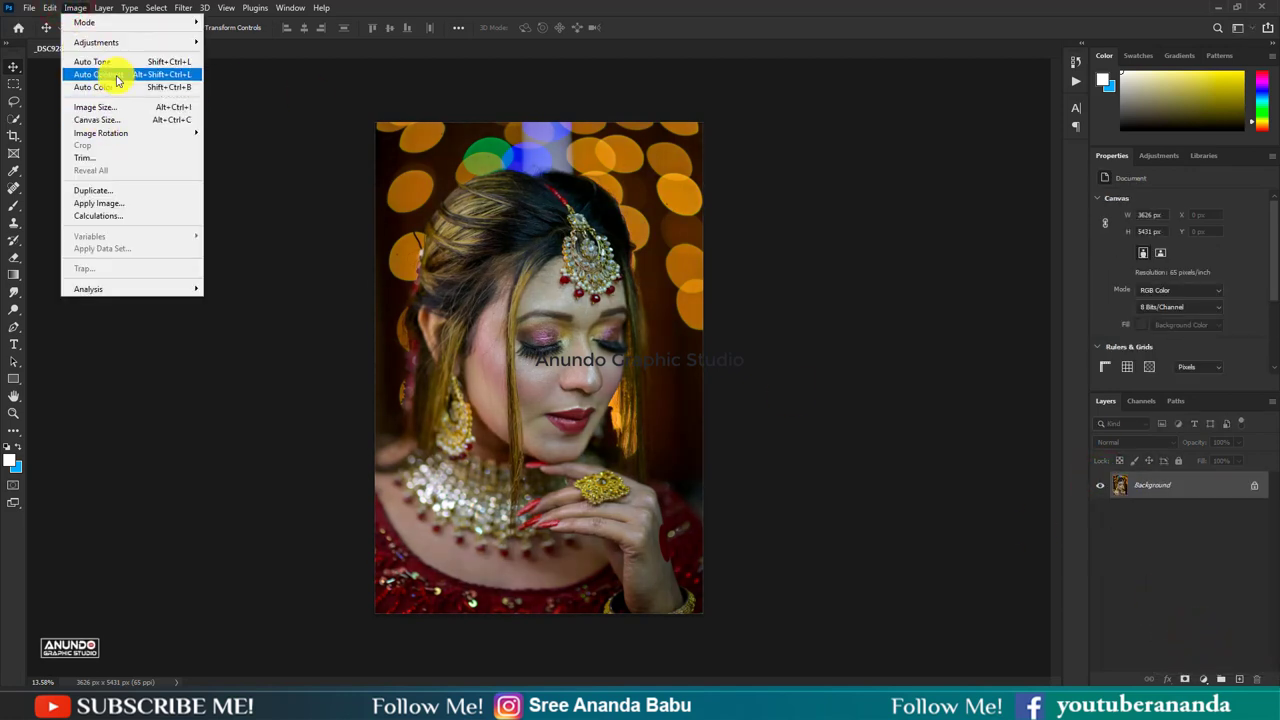
left_click(114, 74)
mouse_move(530, 352)
left_mouse_down()
mouse_move(570, 404)
mouse_move(628, 372)
mouse_move(628, 388)
left_mouse_up()
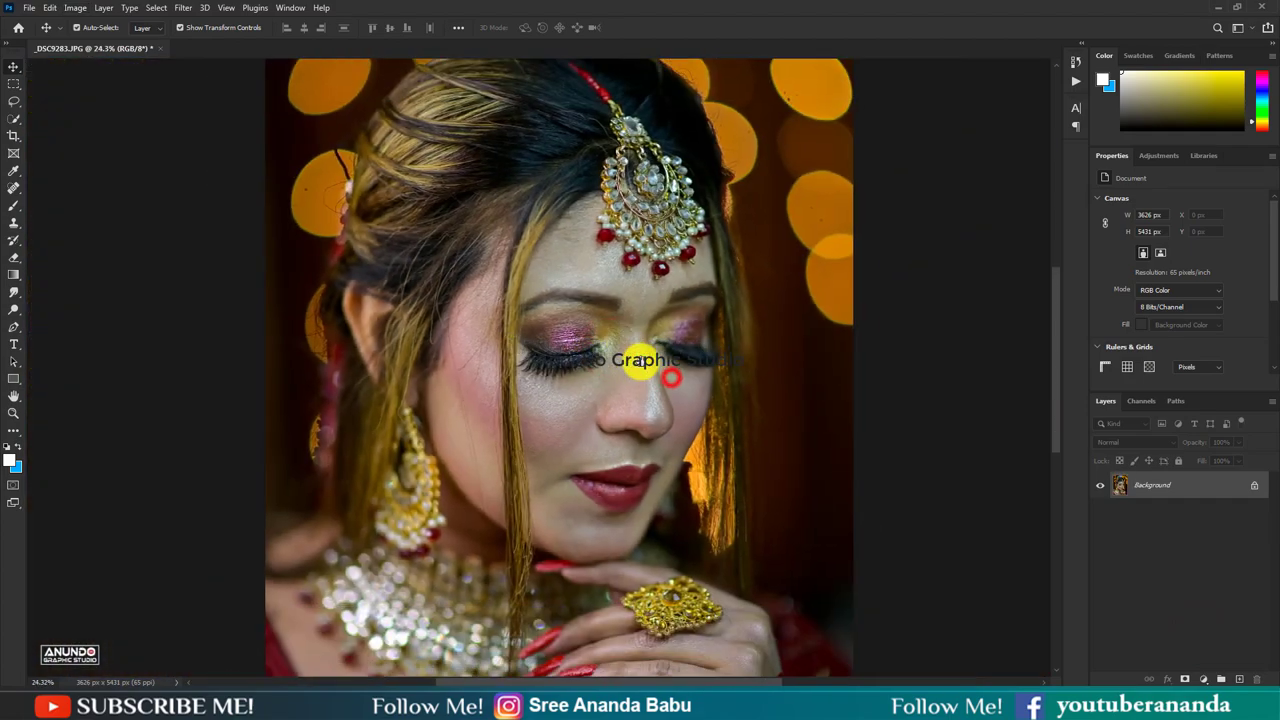
scroll(836, 262, "up", 2)
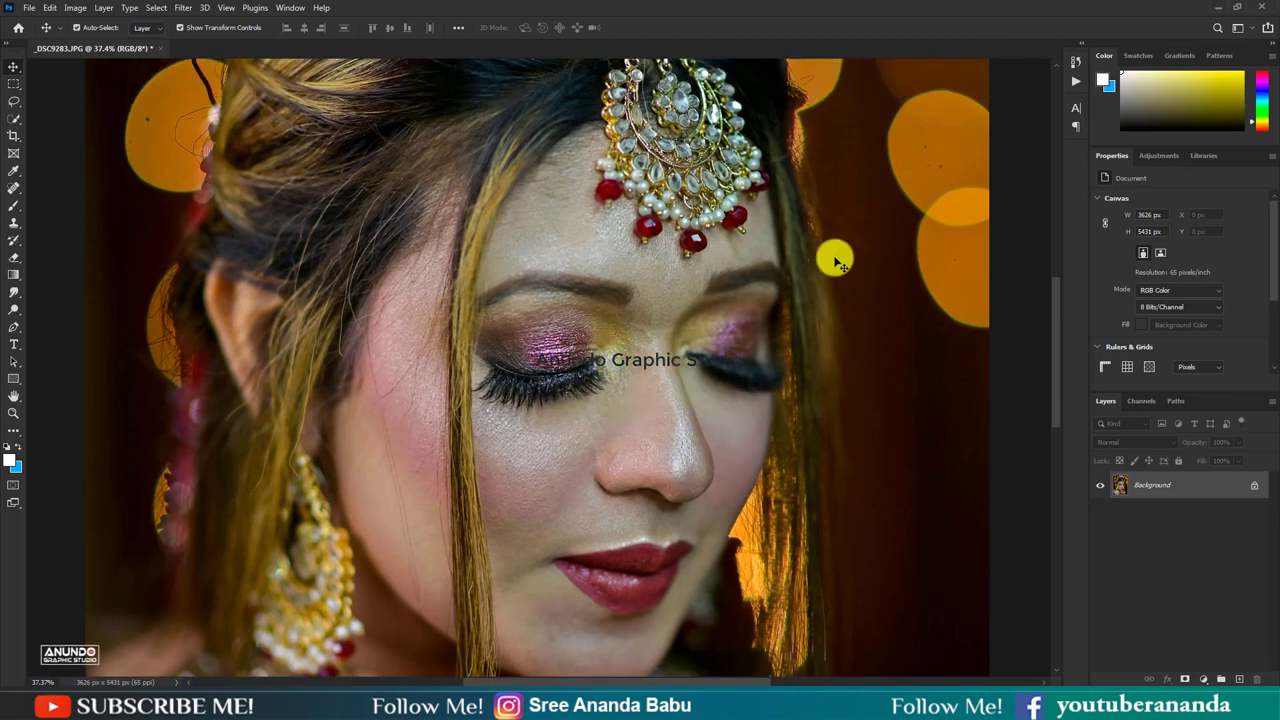
Expand the Ananda action, duplicate the background with Ctrl+J, and play the action
left_click(1076, 86)
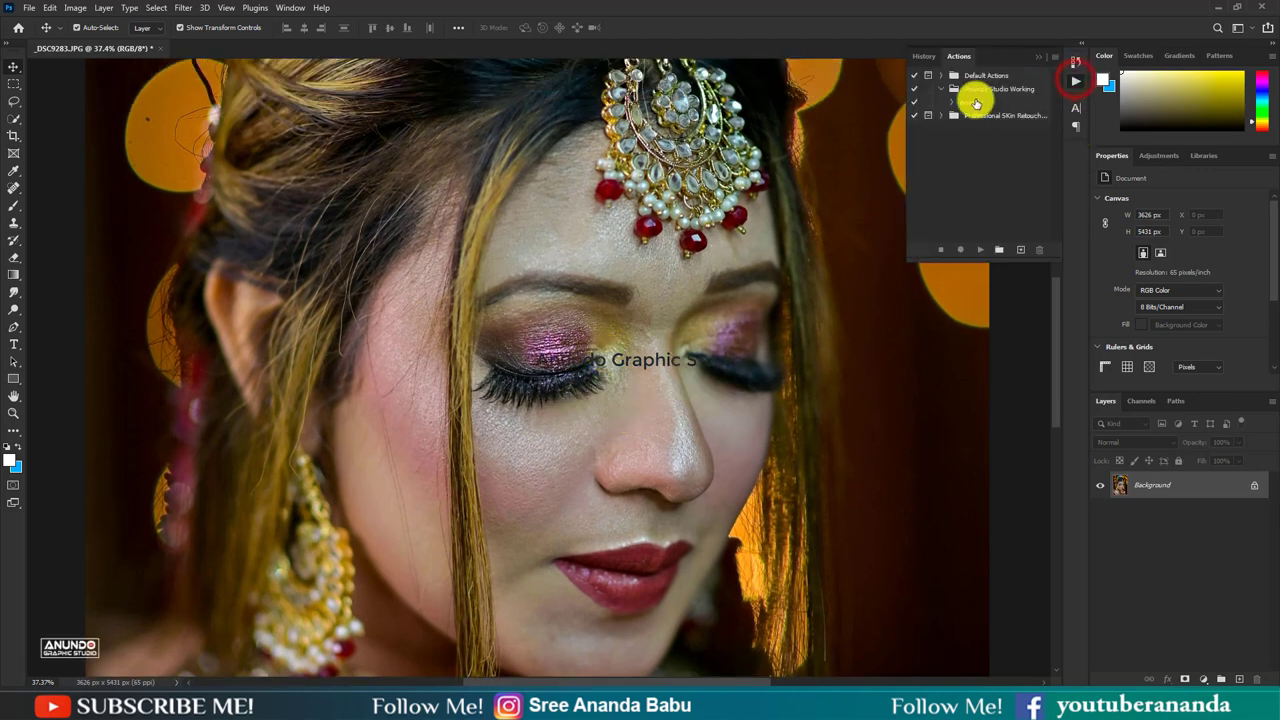
left_click(952, 103)
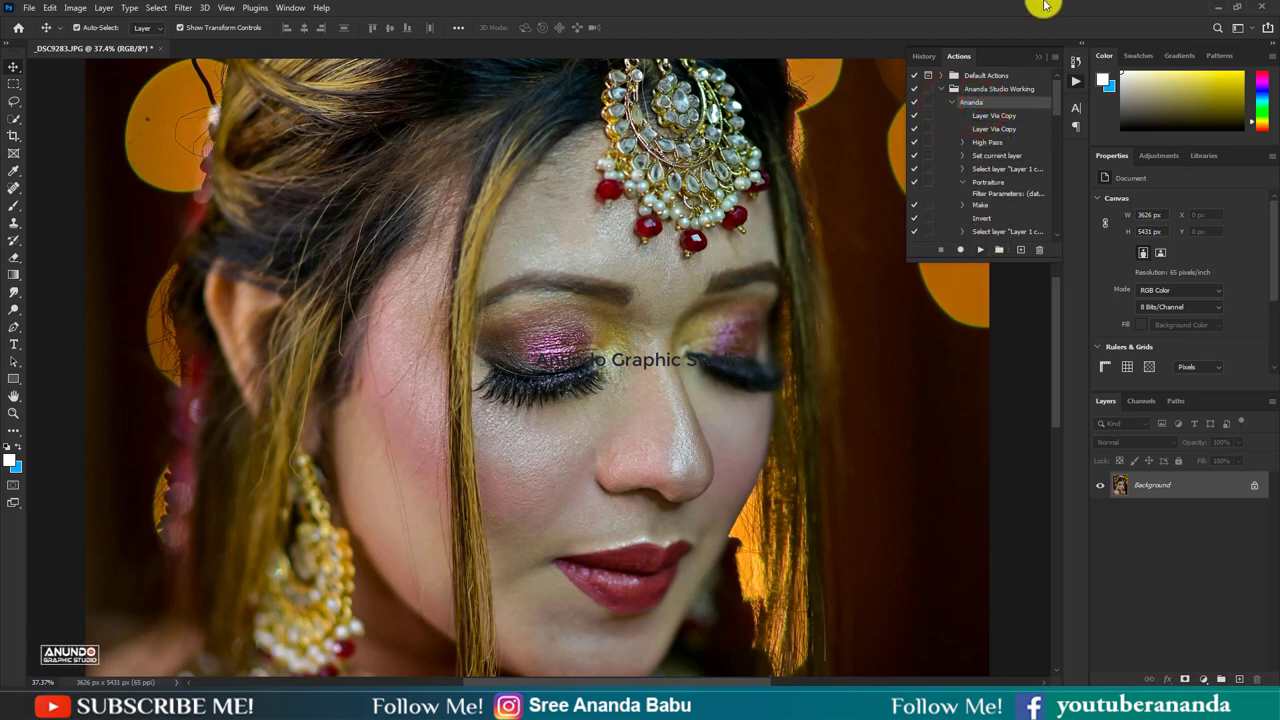
key("ctrl+j")
left_click(981, 250)
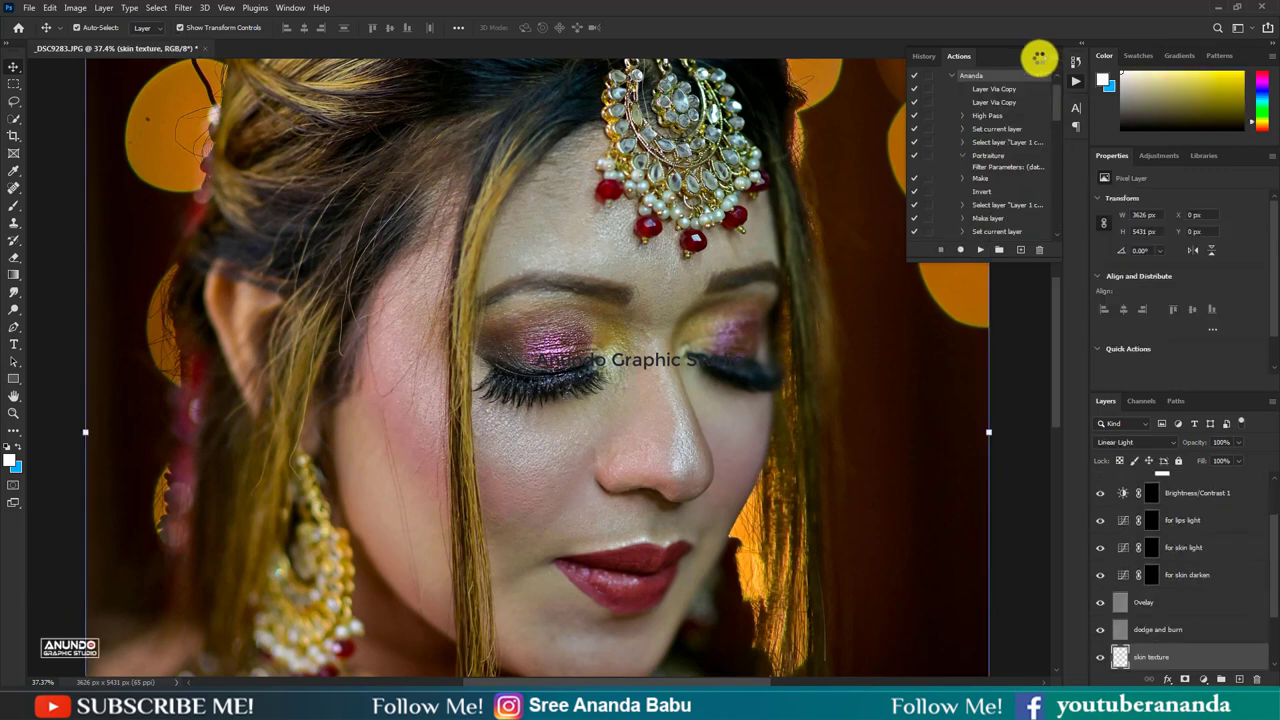
Close the Actions panel, target Layer 1 copy's mask and pick the Brush tool
left_click(1040, 57)
left_click(1214, 606)
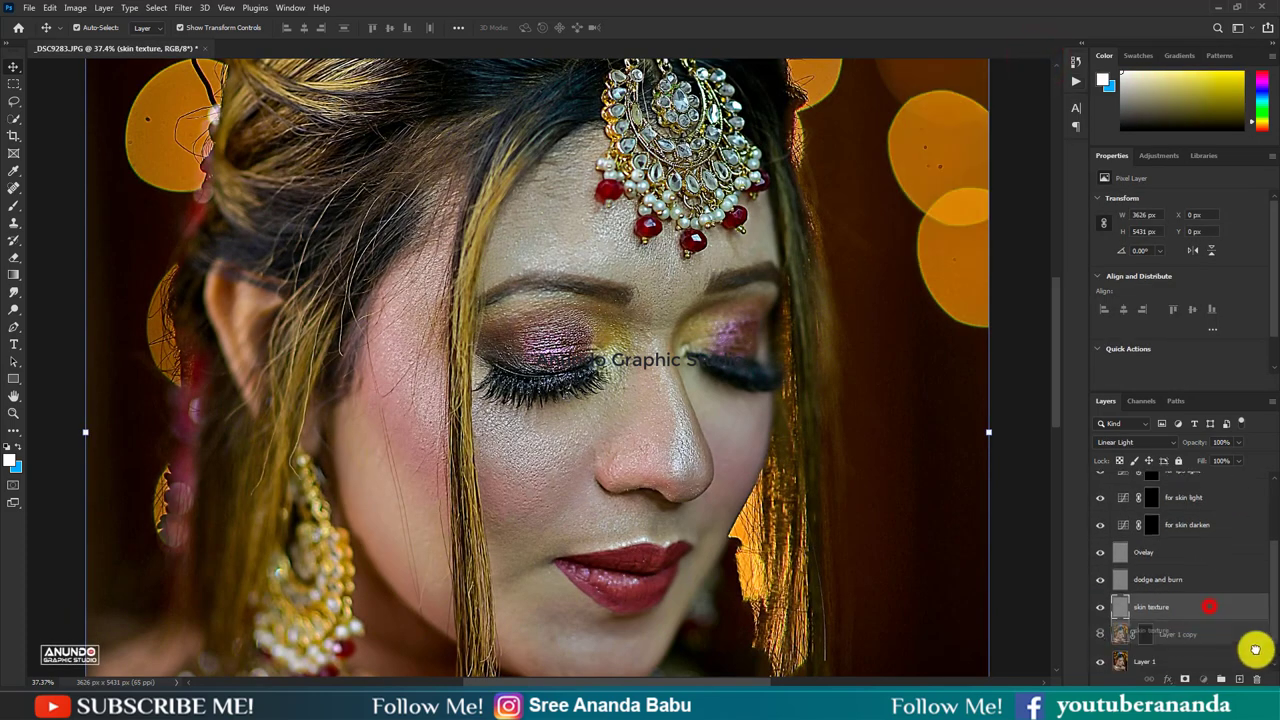
left_click(1145, 606)
scroll(674, 423, "up", 2)
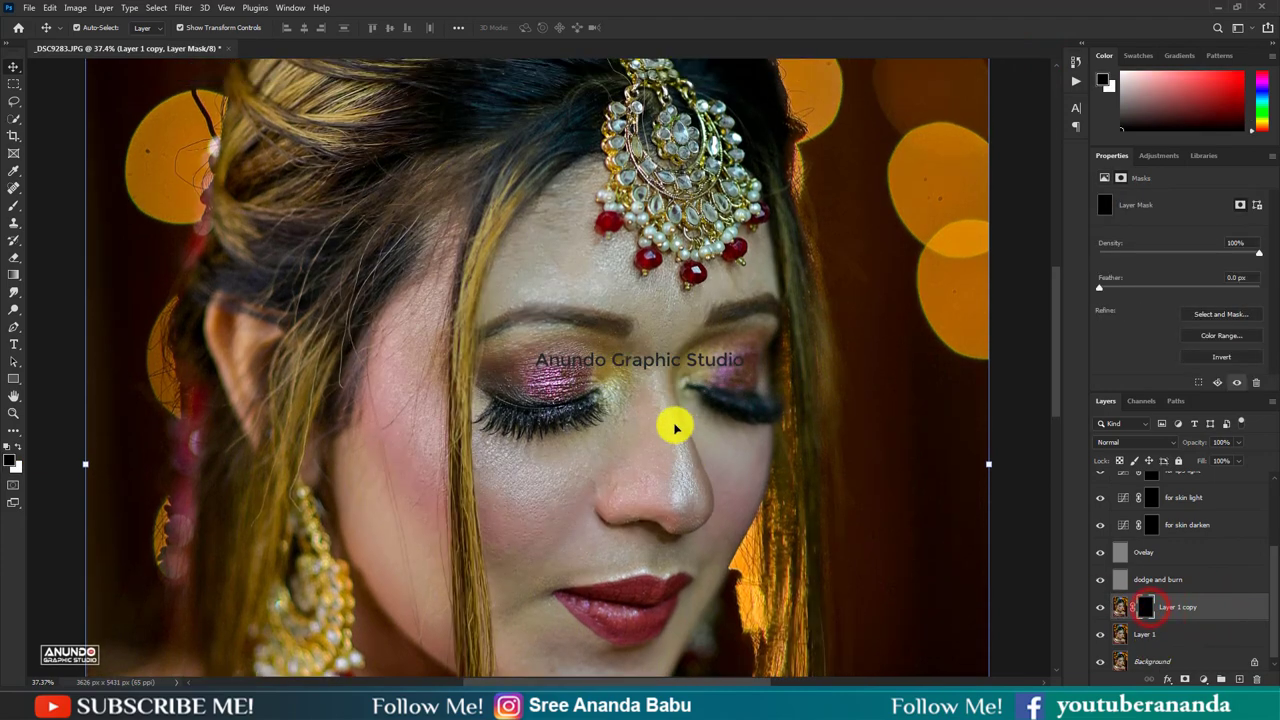
scroll(660, 423, "up", 2)
key("b")
Paint the mask over face, forehead, chin, hands and neck with 250–500 px brushes
scroll(578, 345, "up", 3)
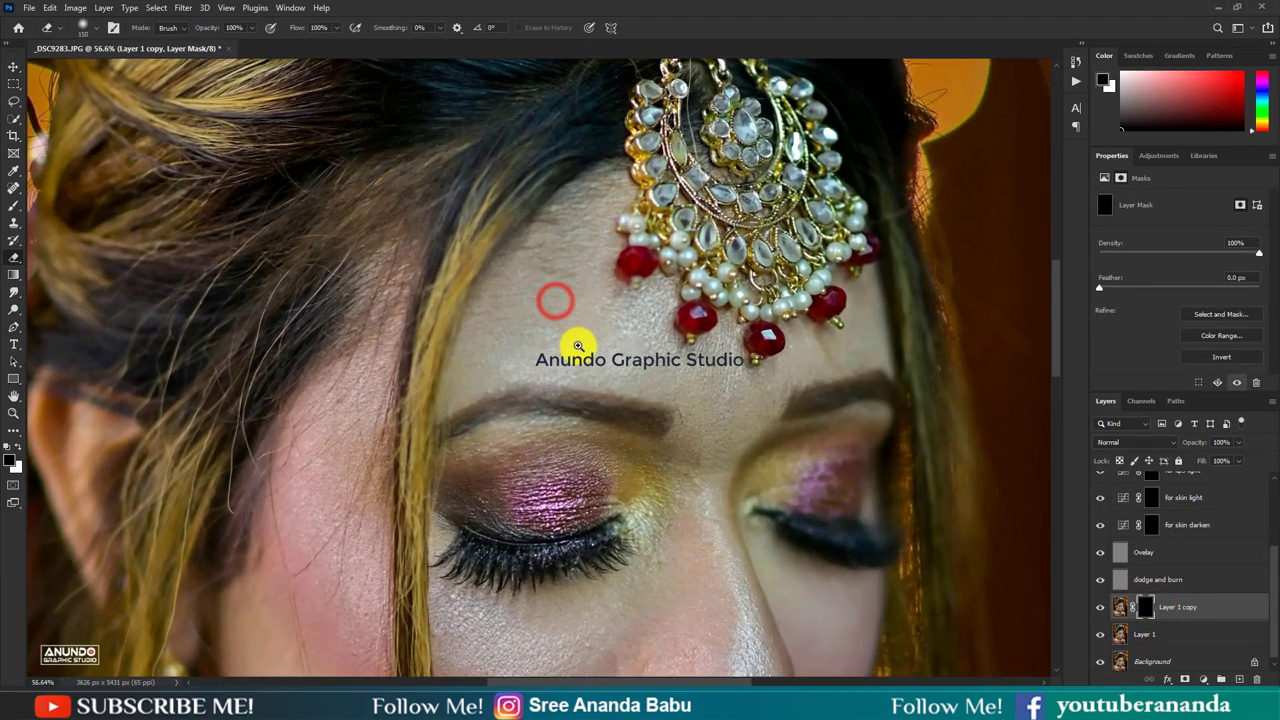
key("bracketright")
key("bracketright")
key("bracketright")
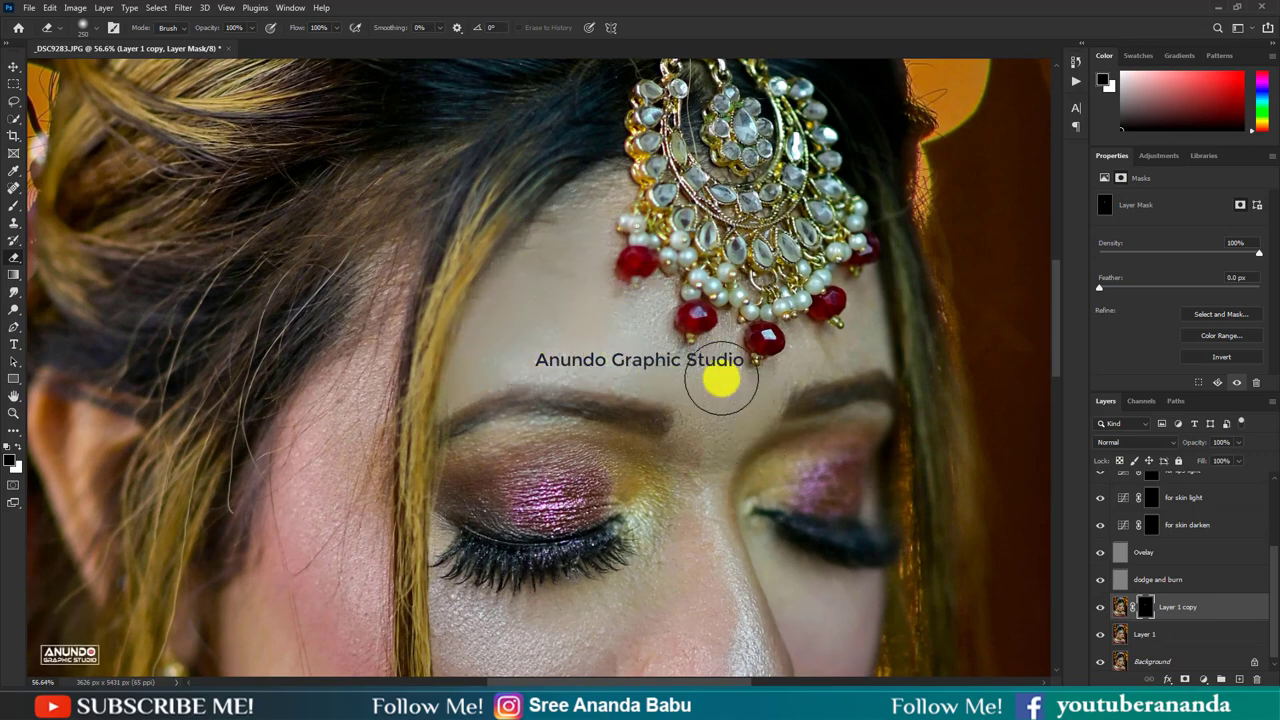
scroll(652, 417, "down", 2)
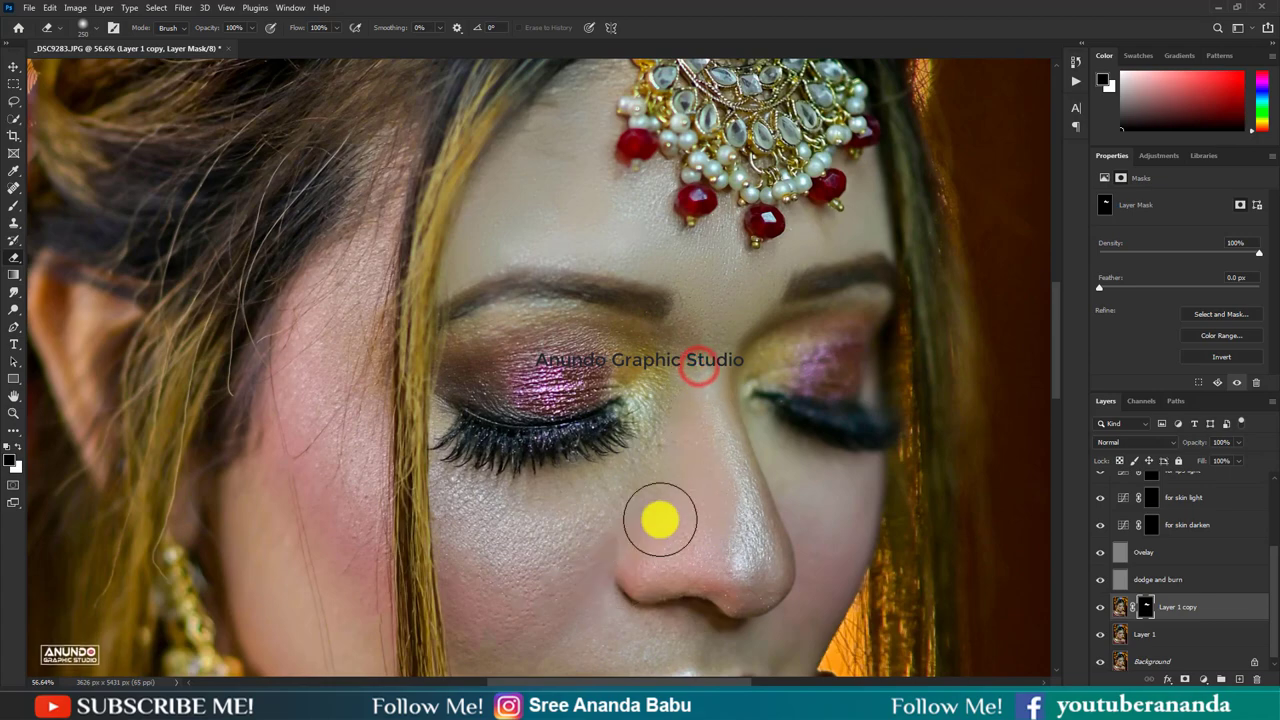
scroll(580, 400, "down", 1)
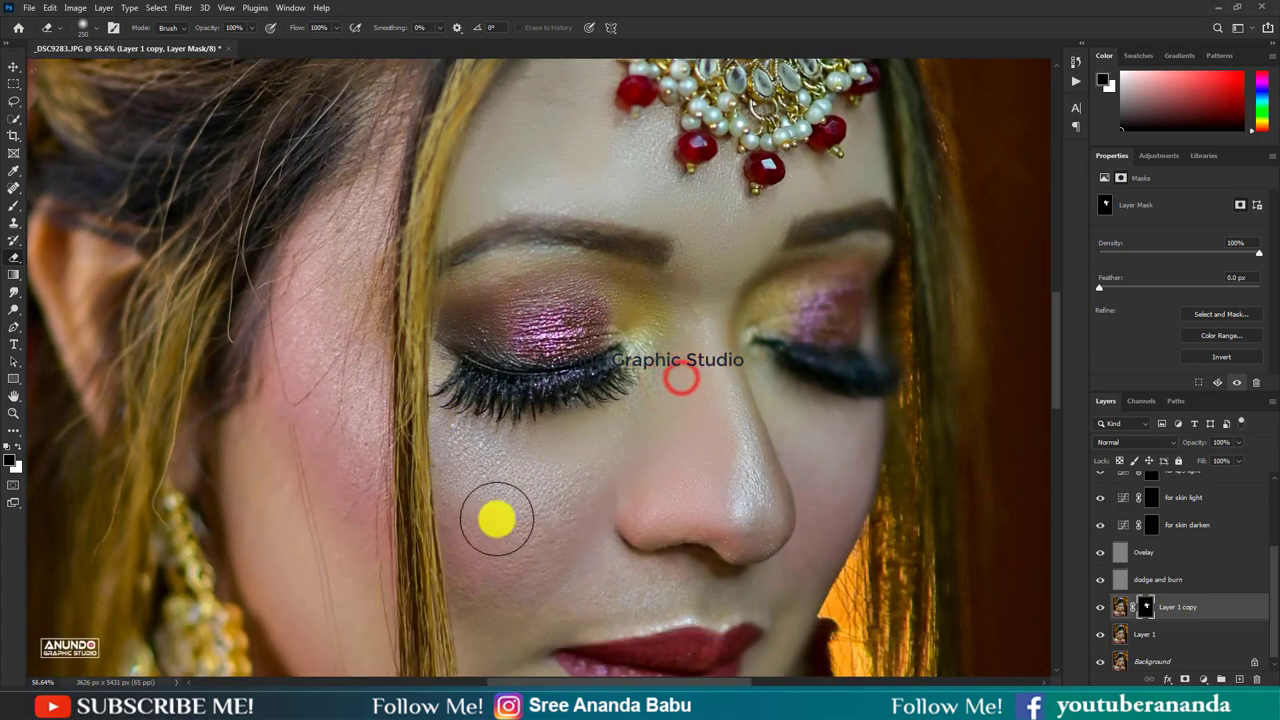
scroll(500, 512, "down", 2)
scroll(349, 143, "up", 1)
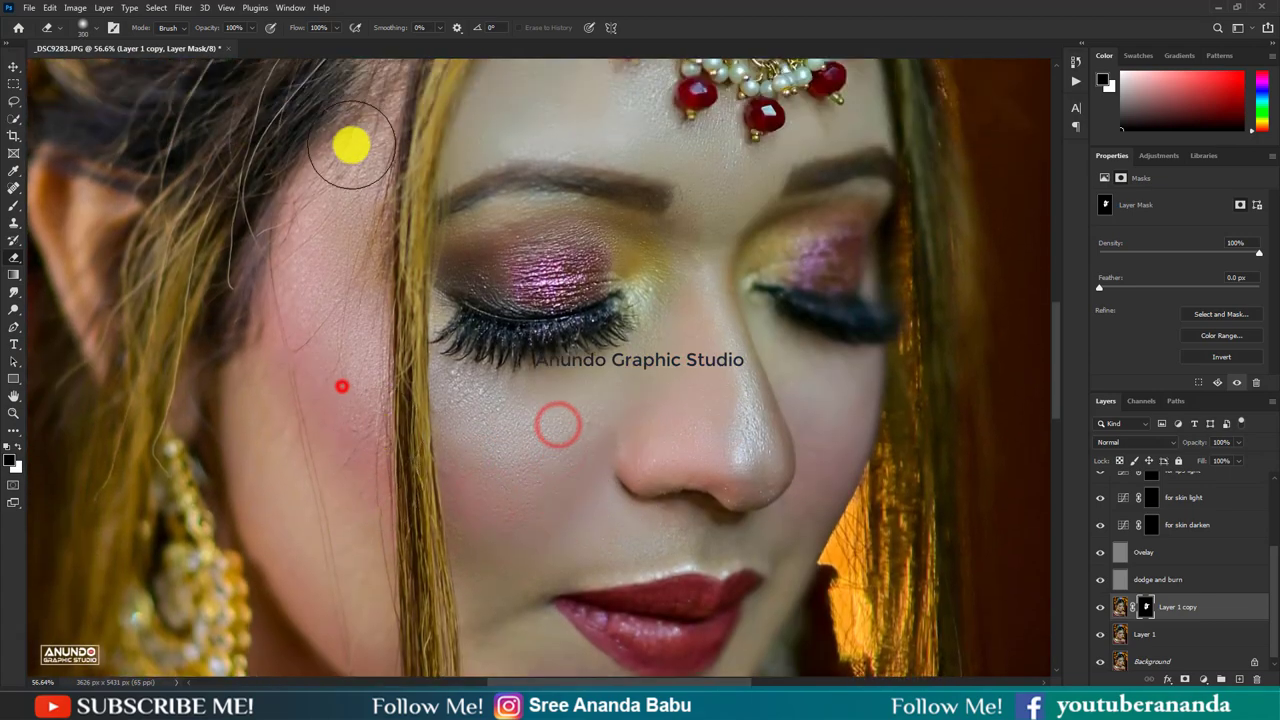
scroll(309, 412, "up", 1)
scroll(323, 414, "up", 1)
key("bracketright")
scroll(300, 463, "down", 2)
scroll(351, 457, "down", 1)
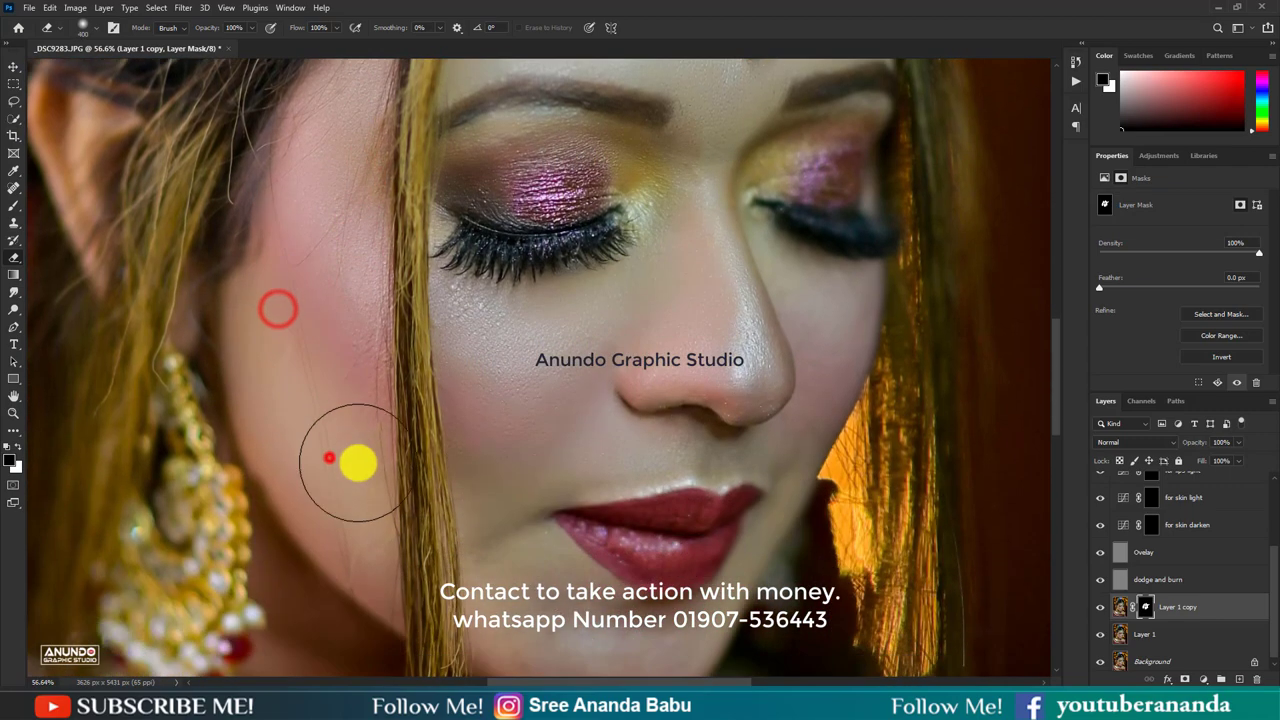
scroll(460, 520, "down", 2)
key("bracketleft")
key("bracketleft")
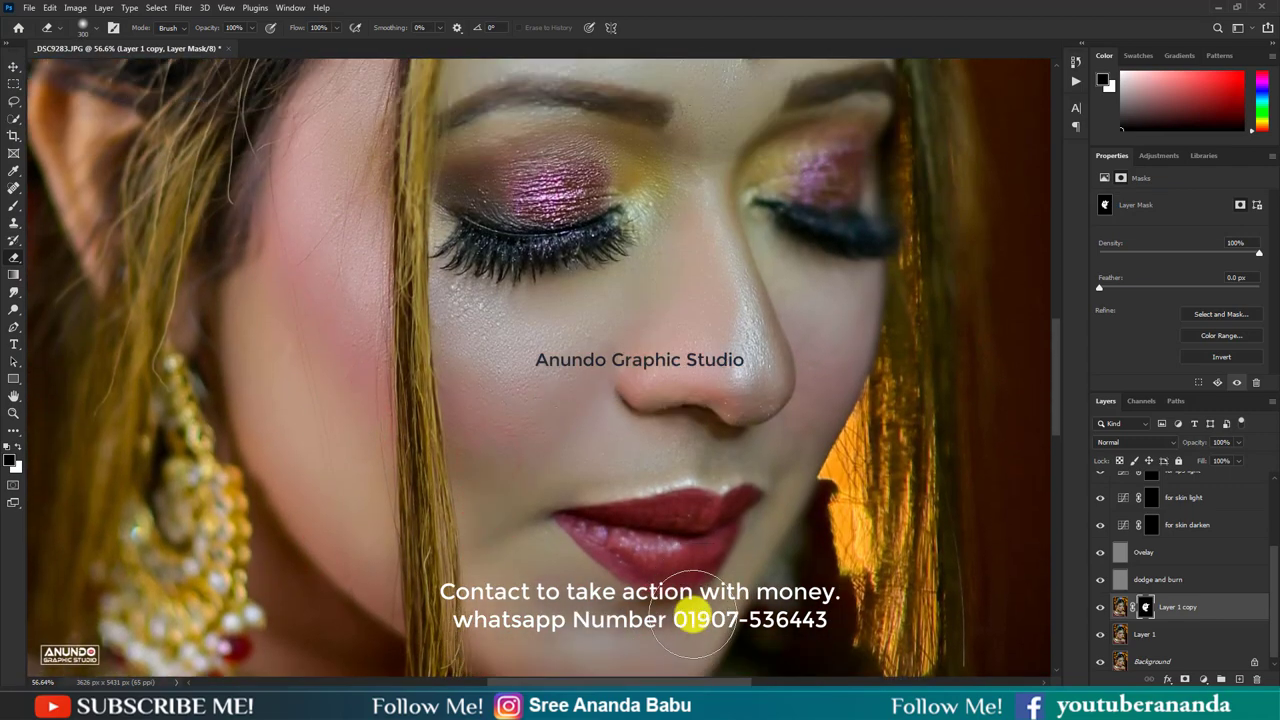
scroll(650, 520, "up", 2)
scroll(650, 478, "up", 1)
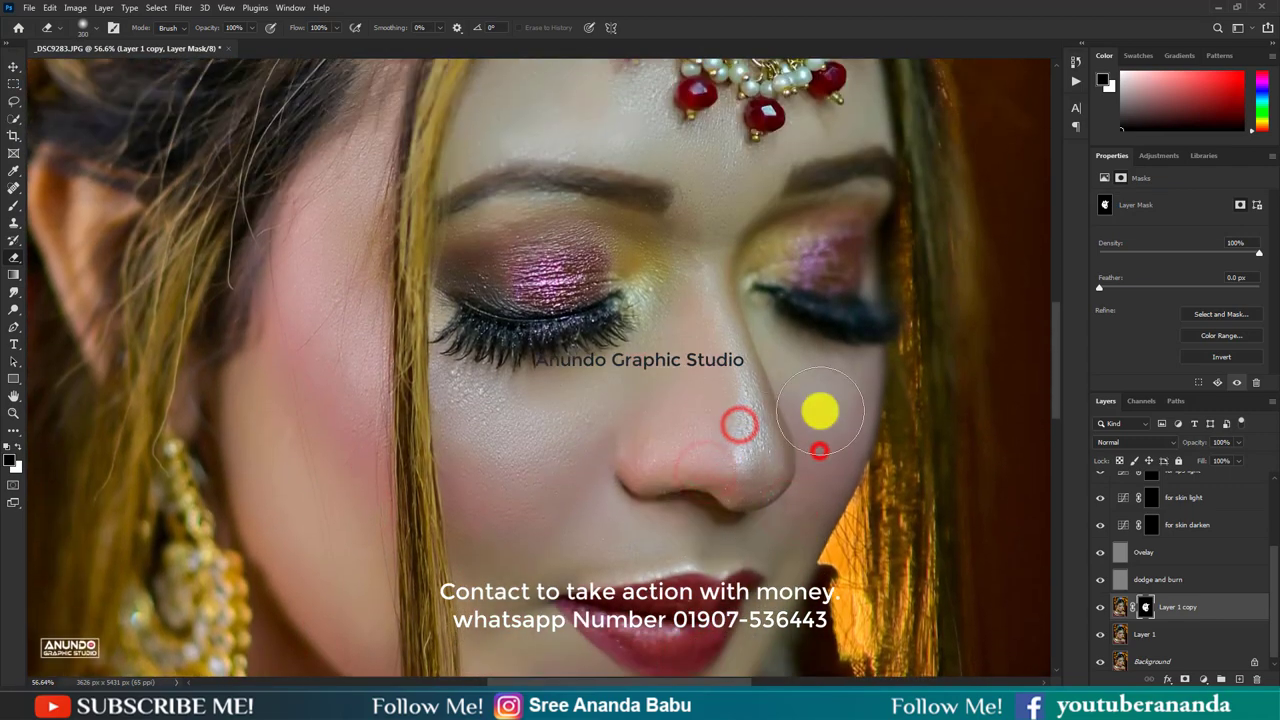
scroll(810, 400, "up", 1)
scroll(838, 367, "up", 1)
scroll(852, 377, "up", 1)
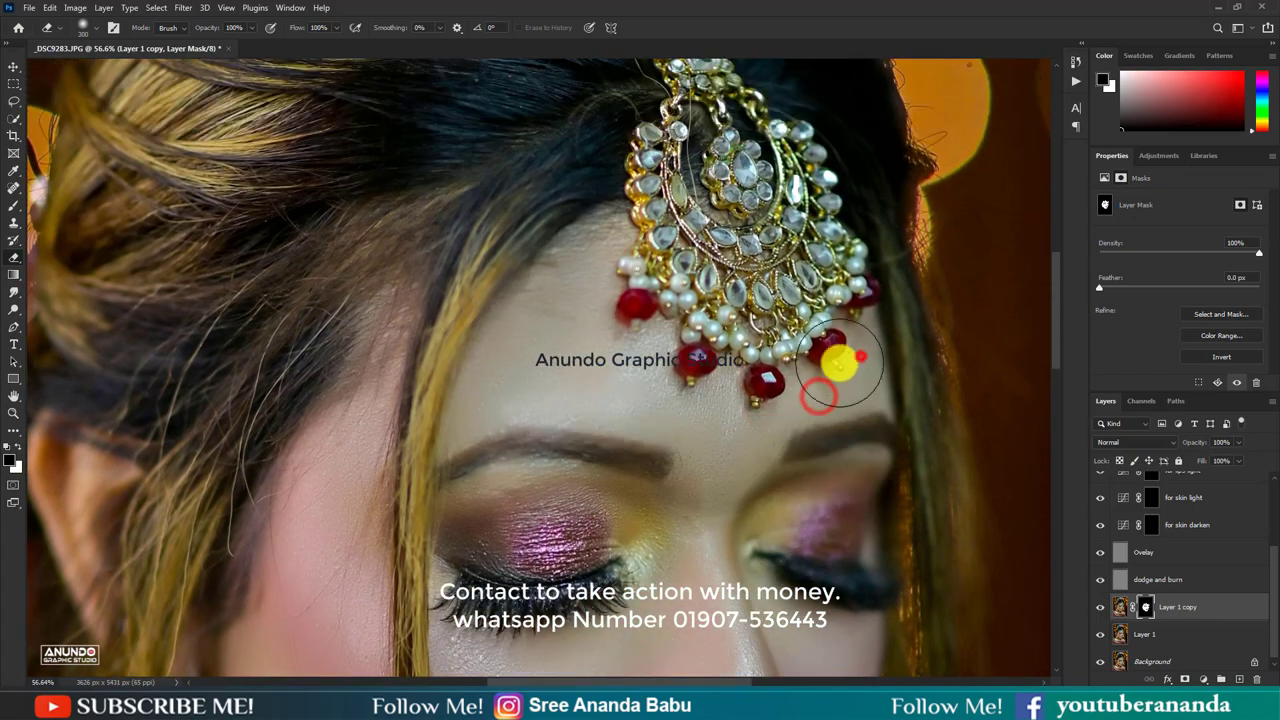
key("bracketright")
key("bracketright")
scroll(529, 437, "down", 1)
scroll(560, 300, "down", 5)
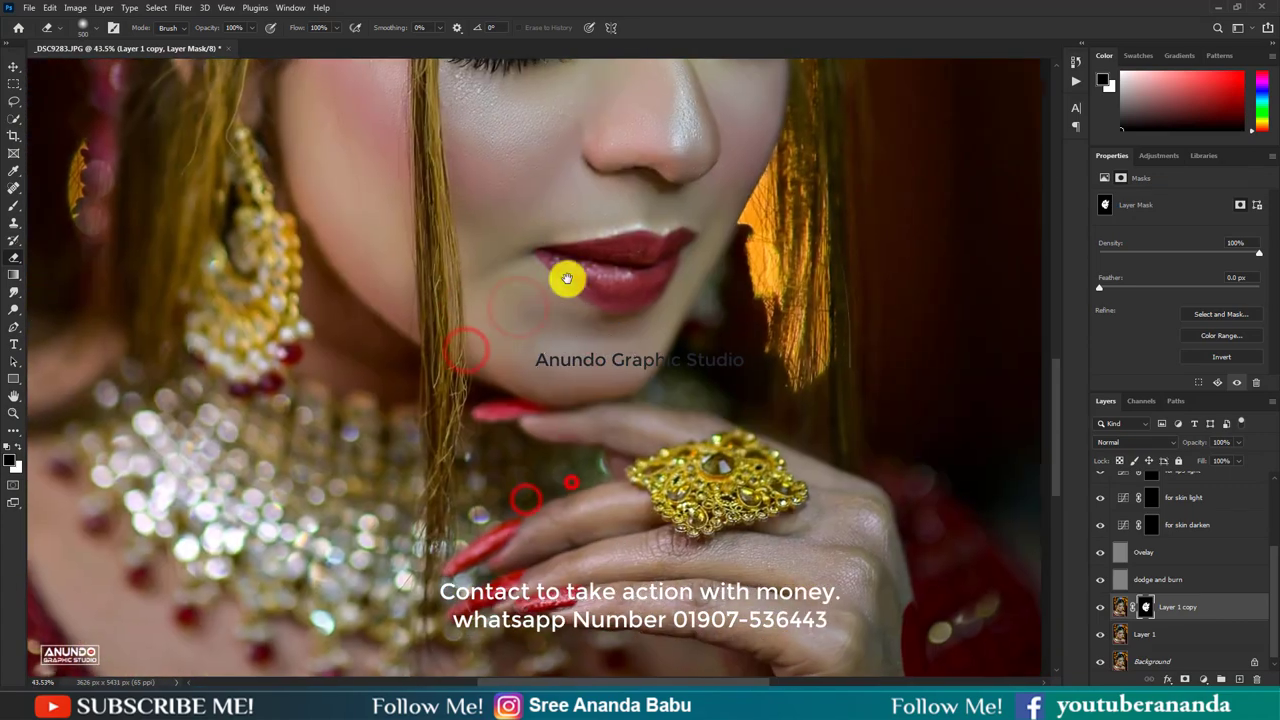
scroll(860, 510, "down", 1)
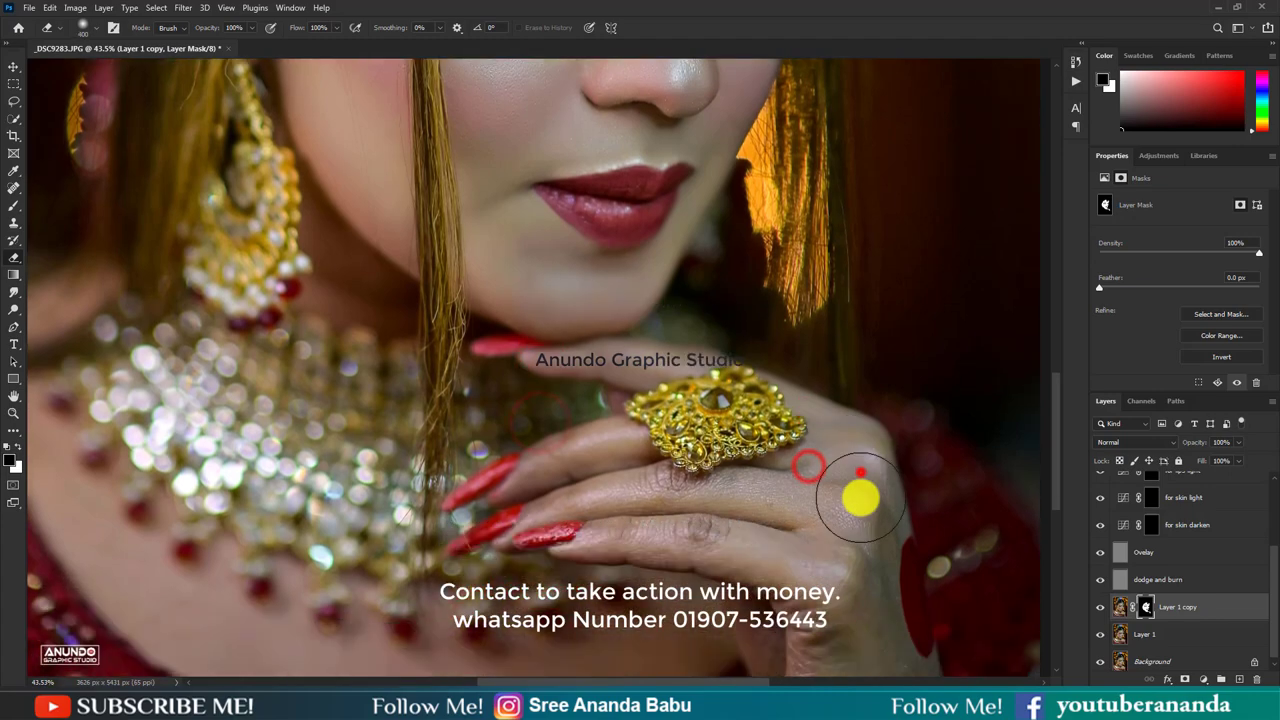
scroll(615, 480, "down", 1)
scroll(700, 475, "down", 2)
scroll(790, 520, "down", 1)
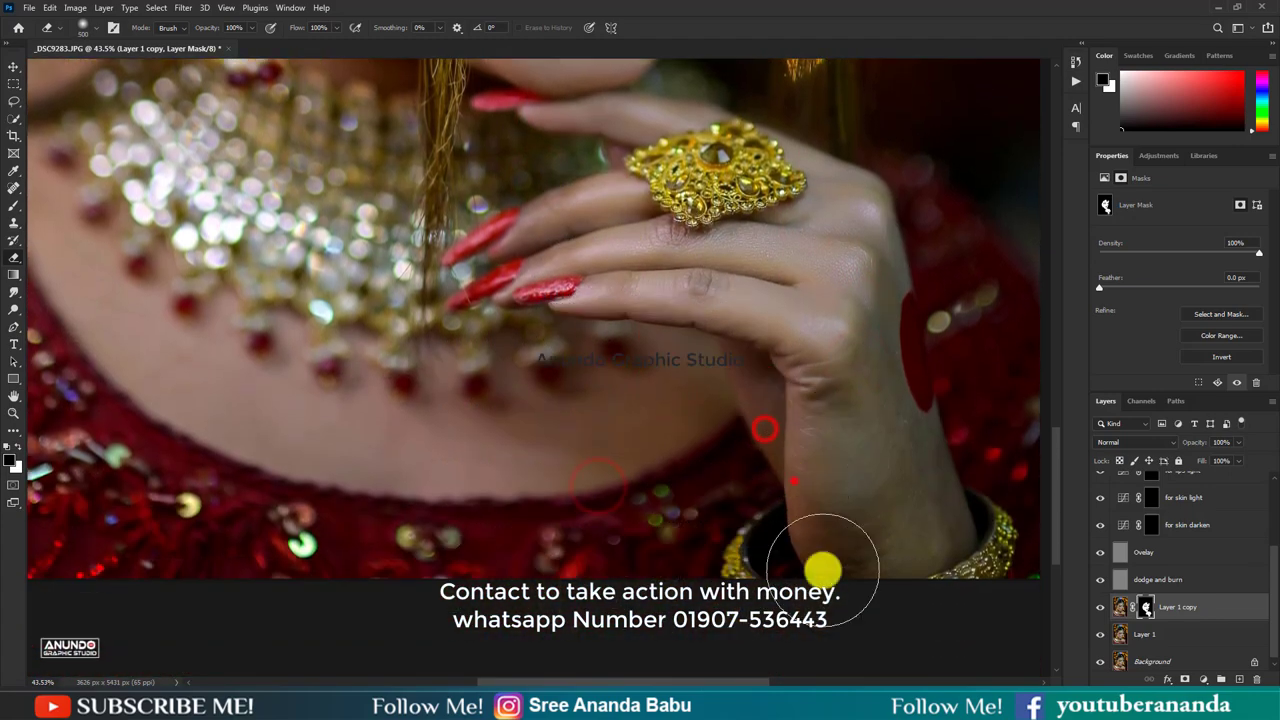
scroll(924, 515, "down", 3)
scroll(734, 337, "up", 3)
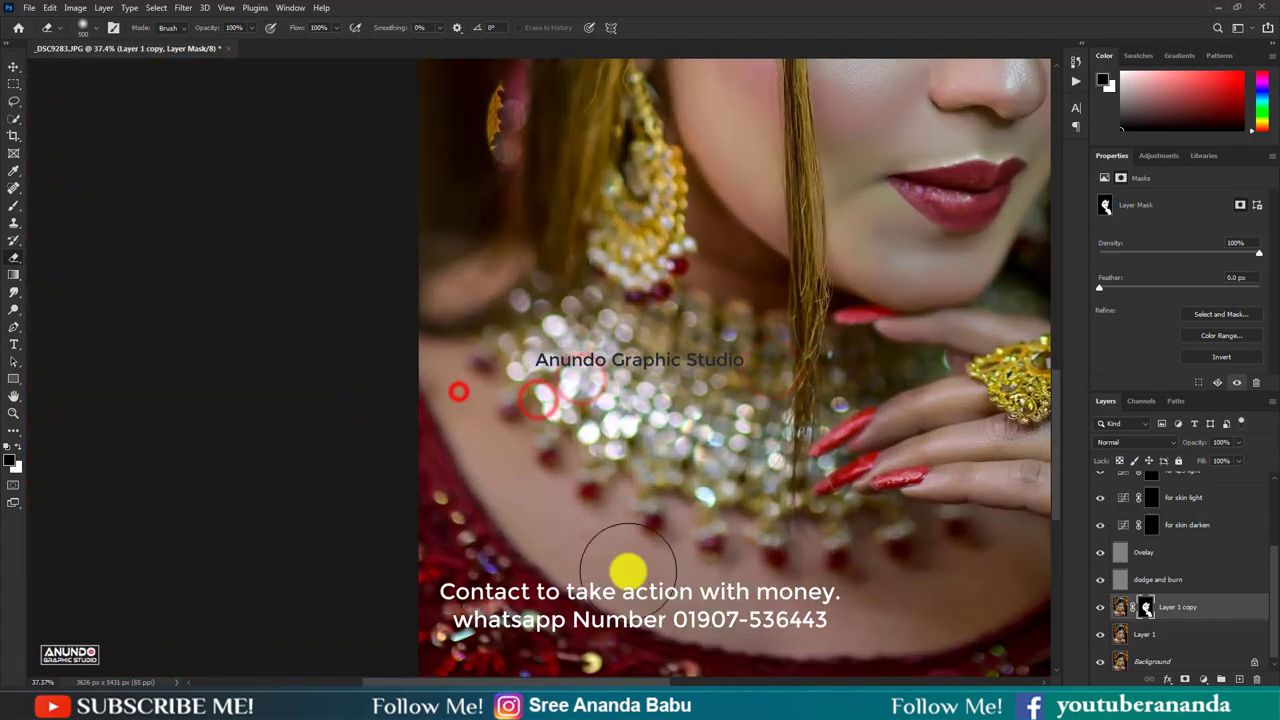
scroll(751, 523, "up", 2)
scroll(780, 600, "up", 2)
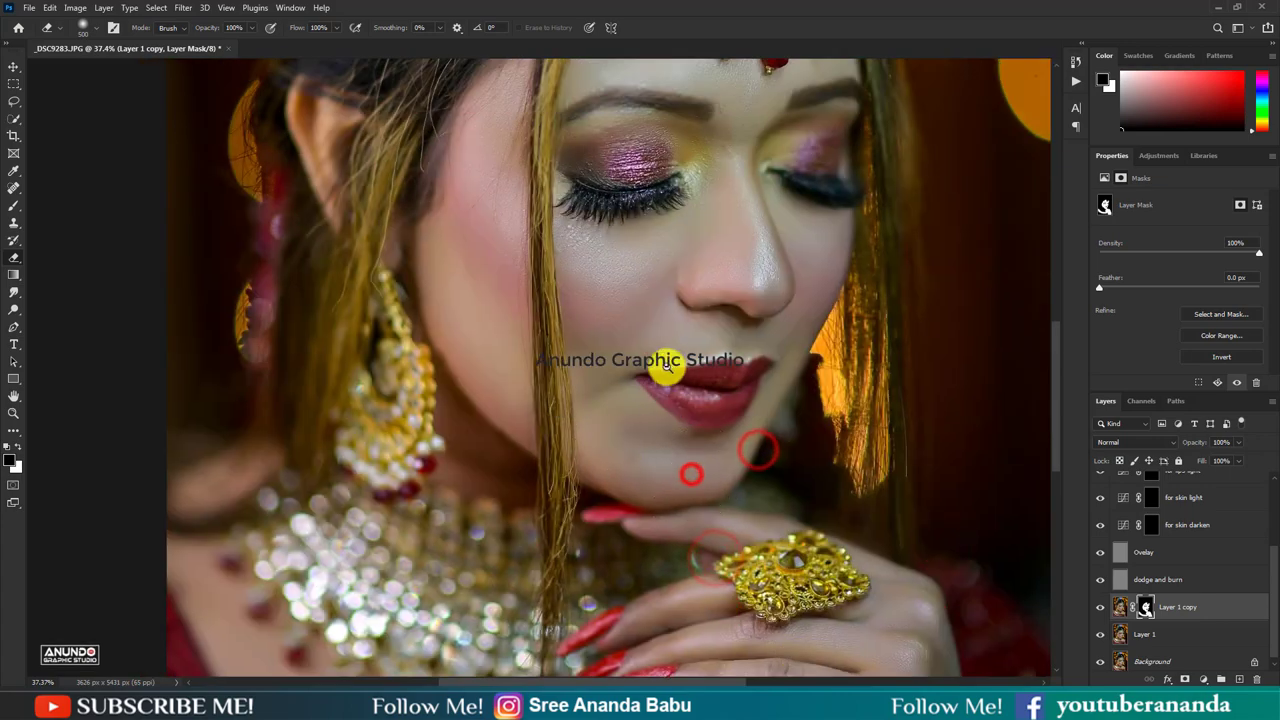
scroll(650, 400, "down", 3)
scroll(567, 357, "up", 5)
scroll(543, 314, "down", 1)
scroll(560, 354, "down", 4)
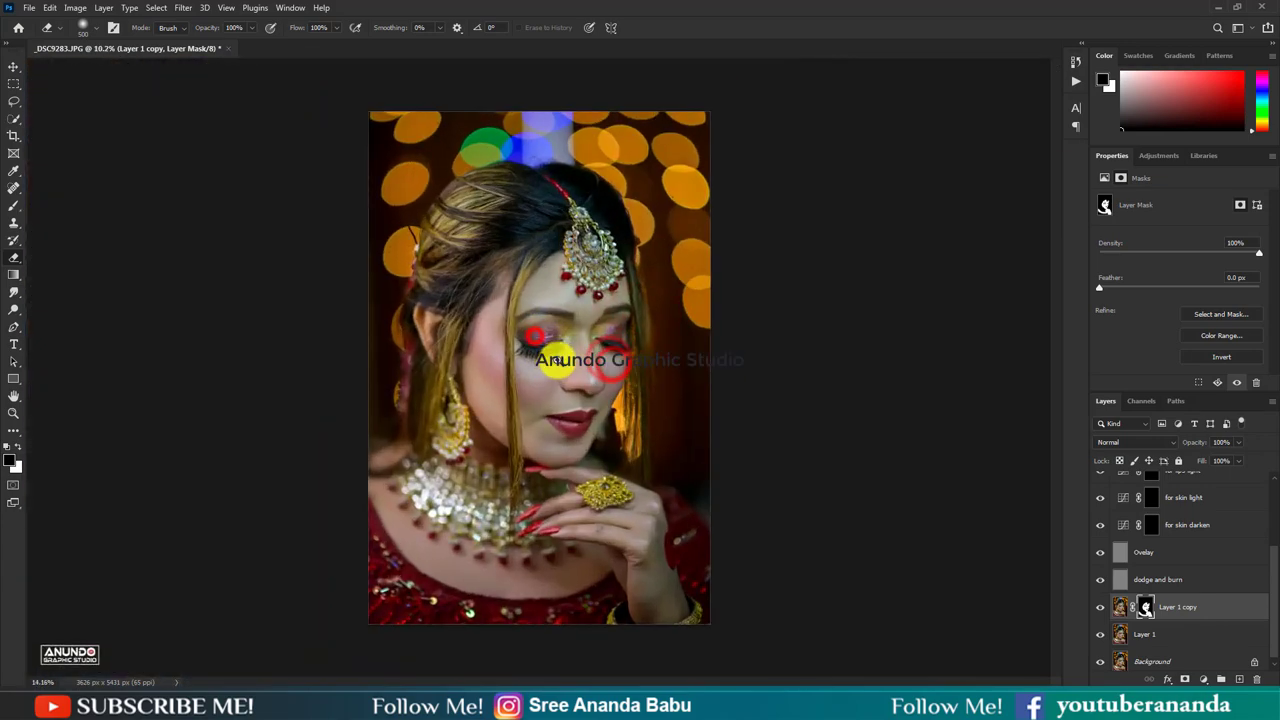
Flatten the image, discarding hidden layers, and duplicate Background as Background copy
right_click(1205, 626)
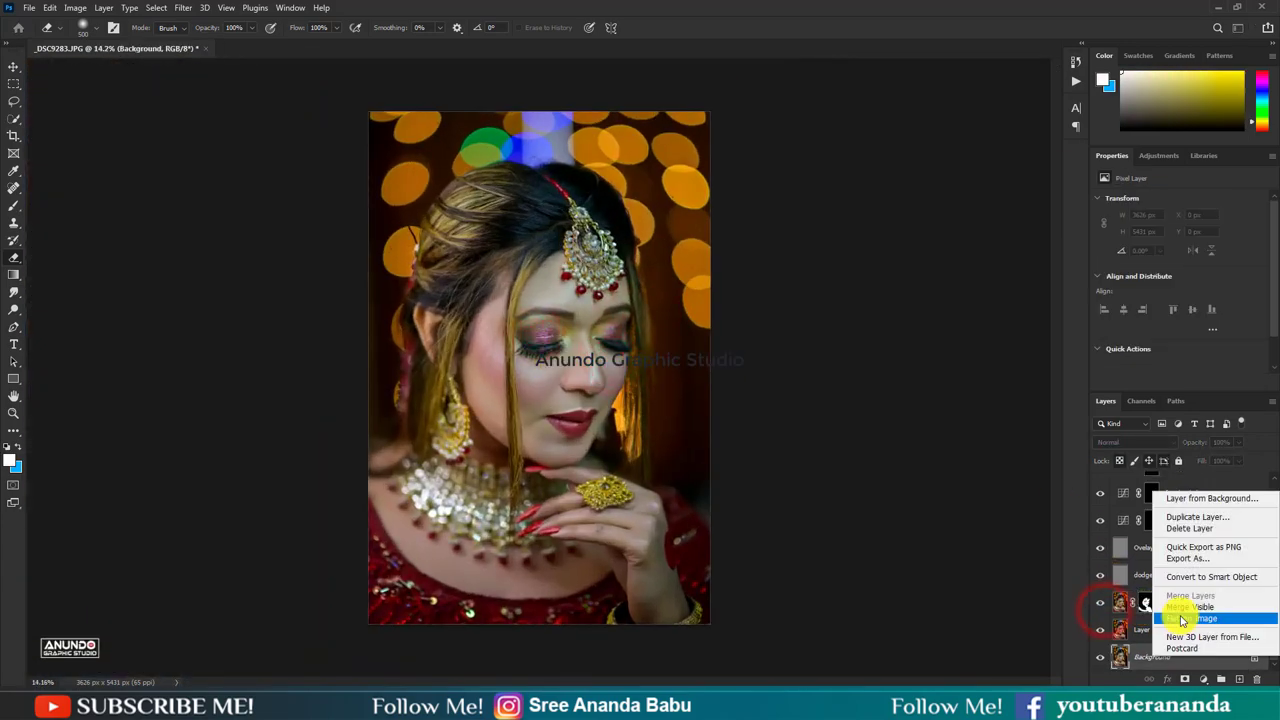
left_click(1171, 608)
left_click(594, 257)
scroll(606, 390, "up", 3)
scroll(640, 414, "up", 2)
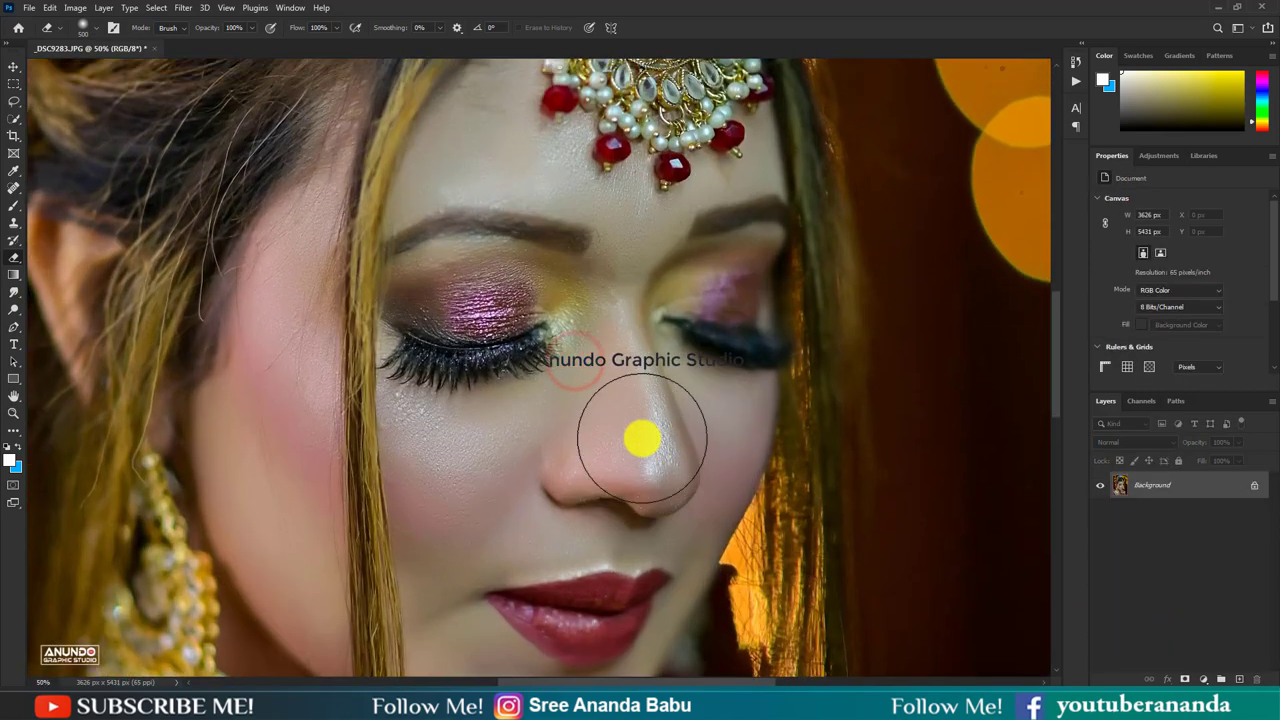
mouse_move(1210, 490)
left_mouse_down()
mouse_move(1258, 612)
mouse_move(1239, 679)
left_mouse_up()
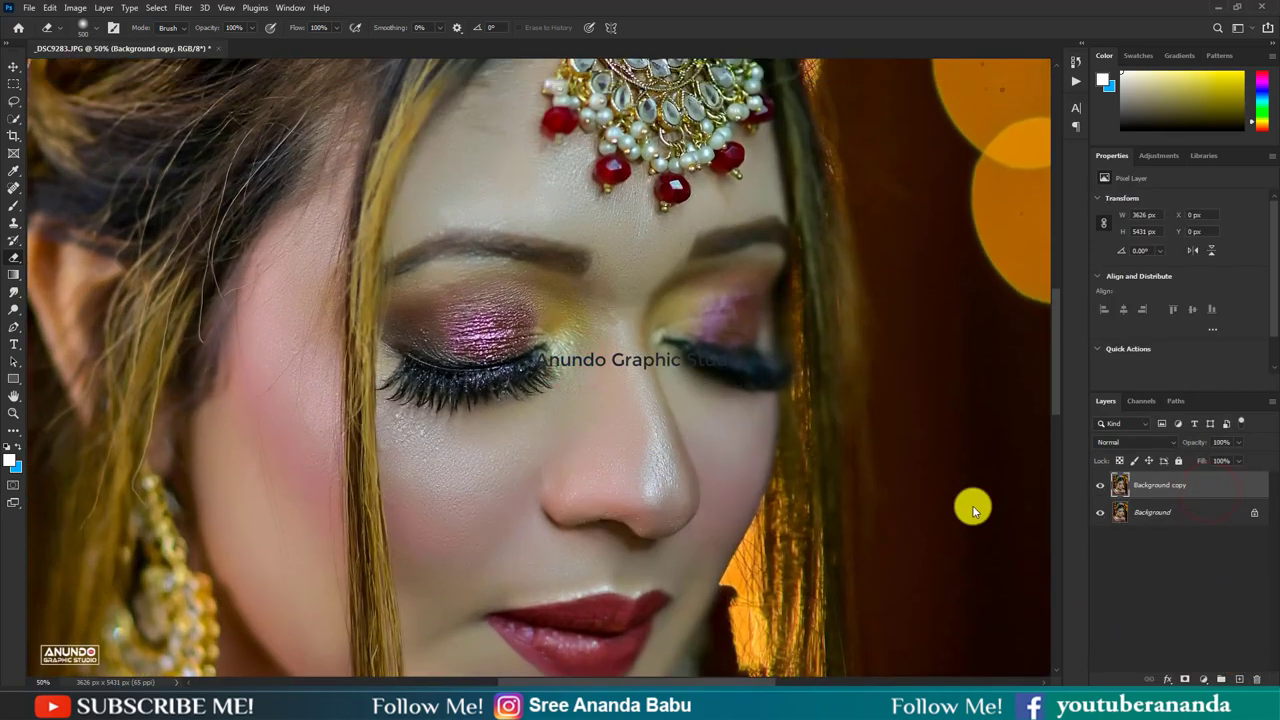
left_click(182, 7)
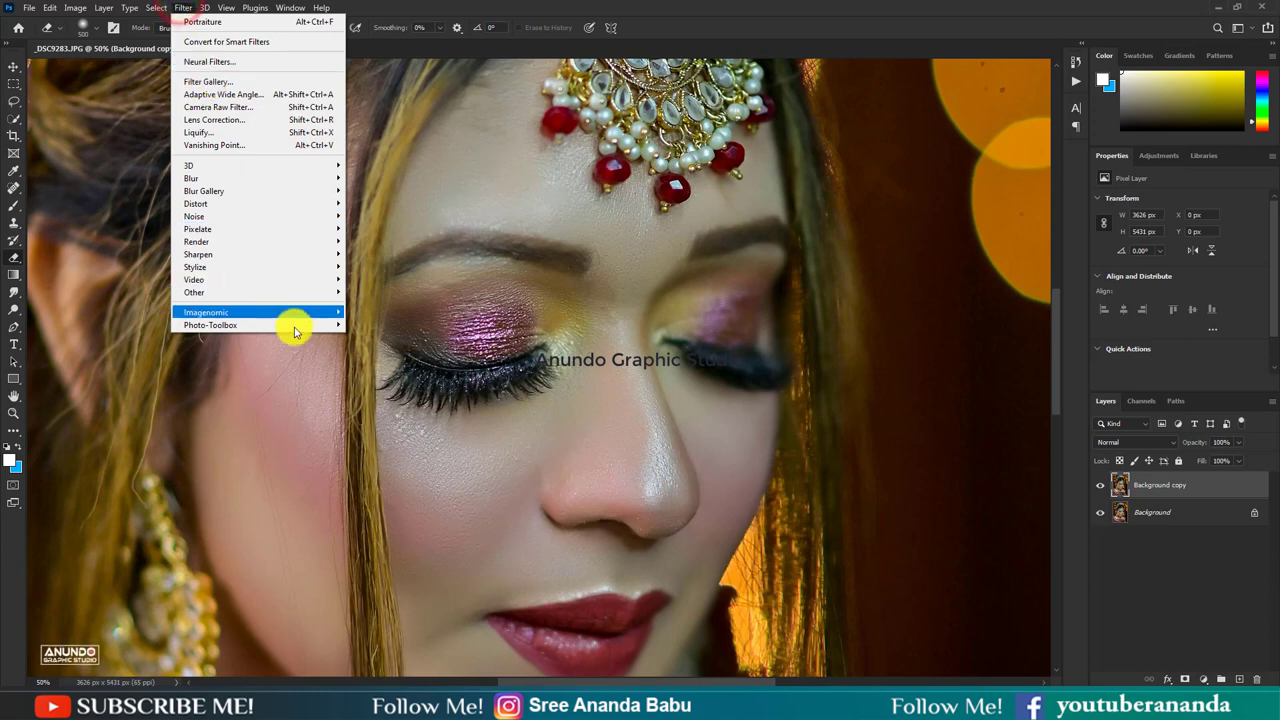
Run Imagenomic SkinFiner on Background copy, preview the eyes at 1:1, and apply it
mouse_move(210, 325)
left_click(377, 322)
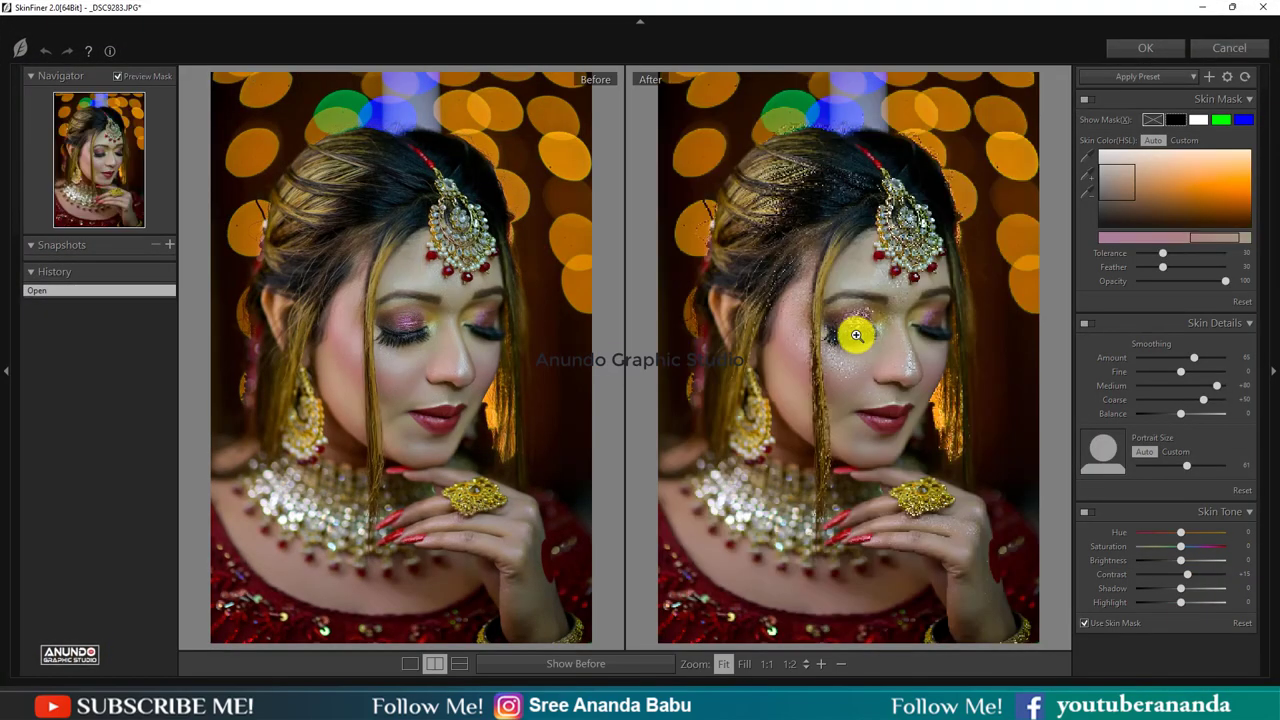
left_click(863, 346)
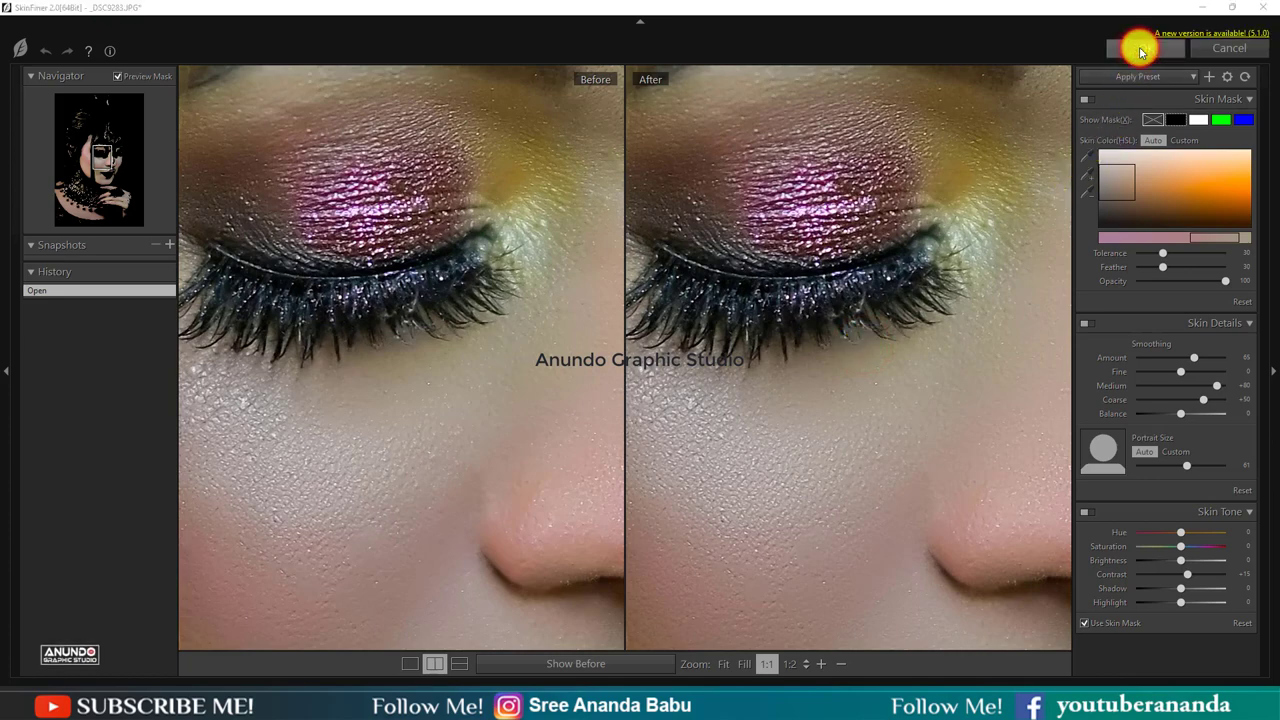
left_click(1139, 46)
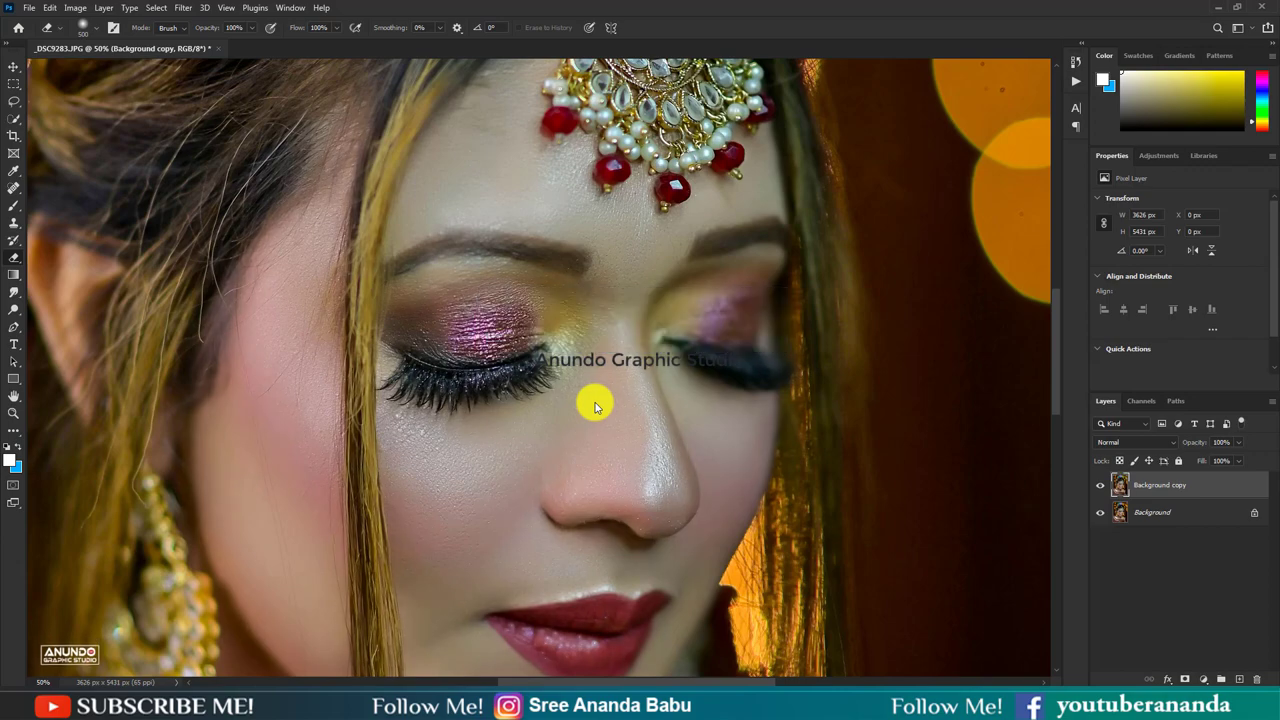
Hide Background copy, flatten to a single Background, and duplicate it as a new copy
scroll(594, 404, "down", 1)
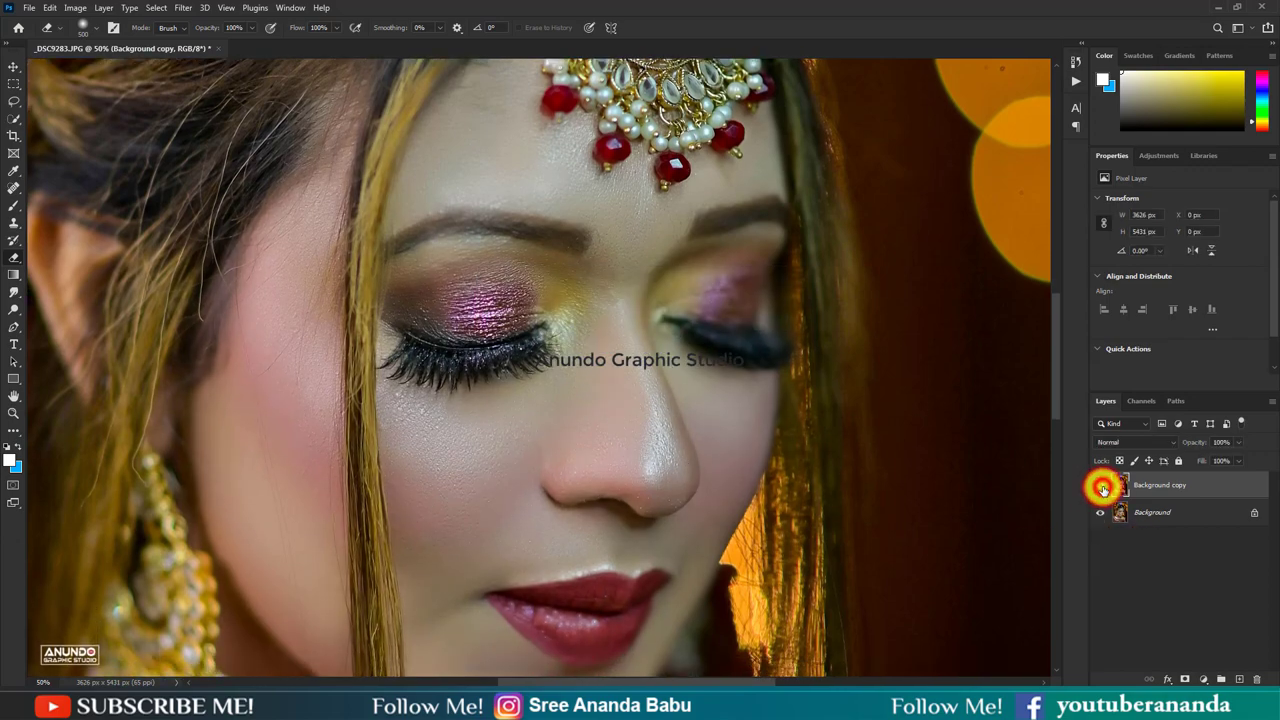
scroll(674, 491, "down", 1)
scroll(655, 430, "down", 1)
scroll(647, 405, "down", 3)
scroll(647, 399, "up", 1)
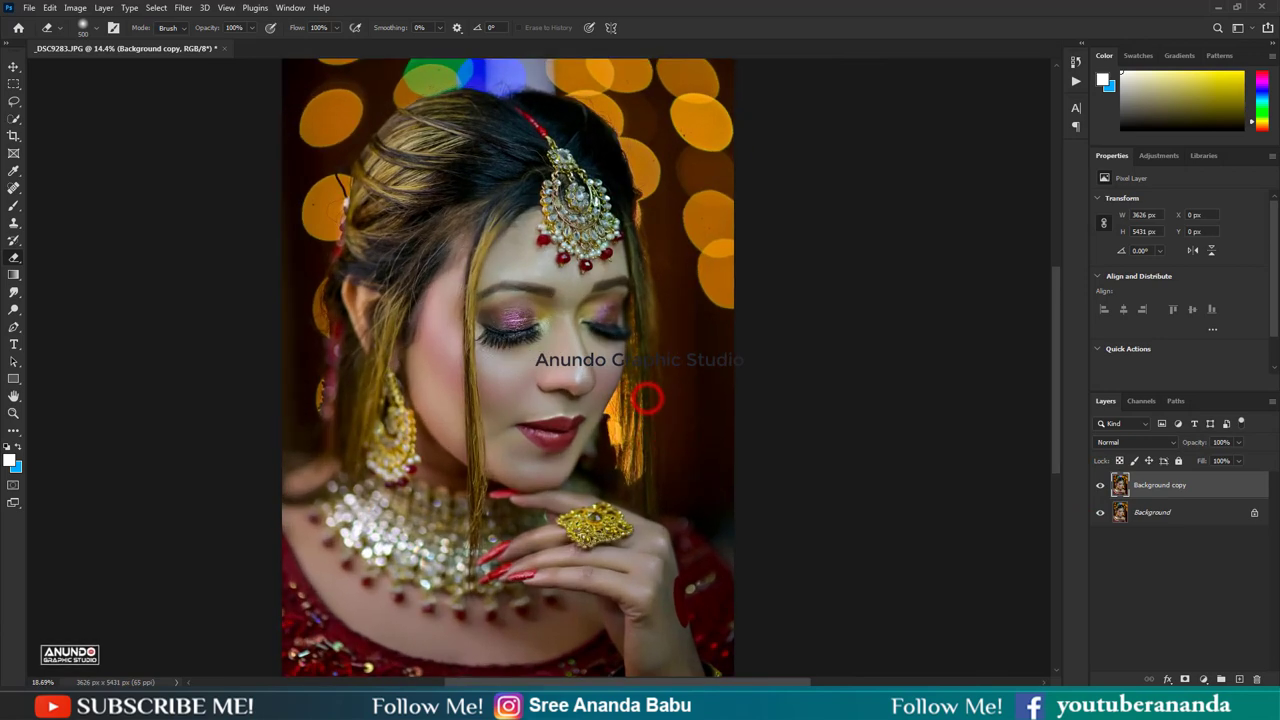
left_click(10, 68)
left_click(1174, 573)
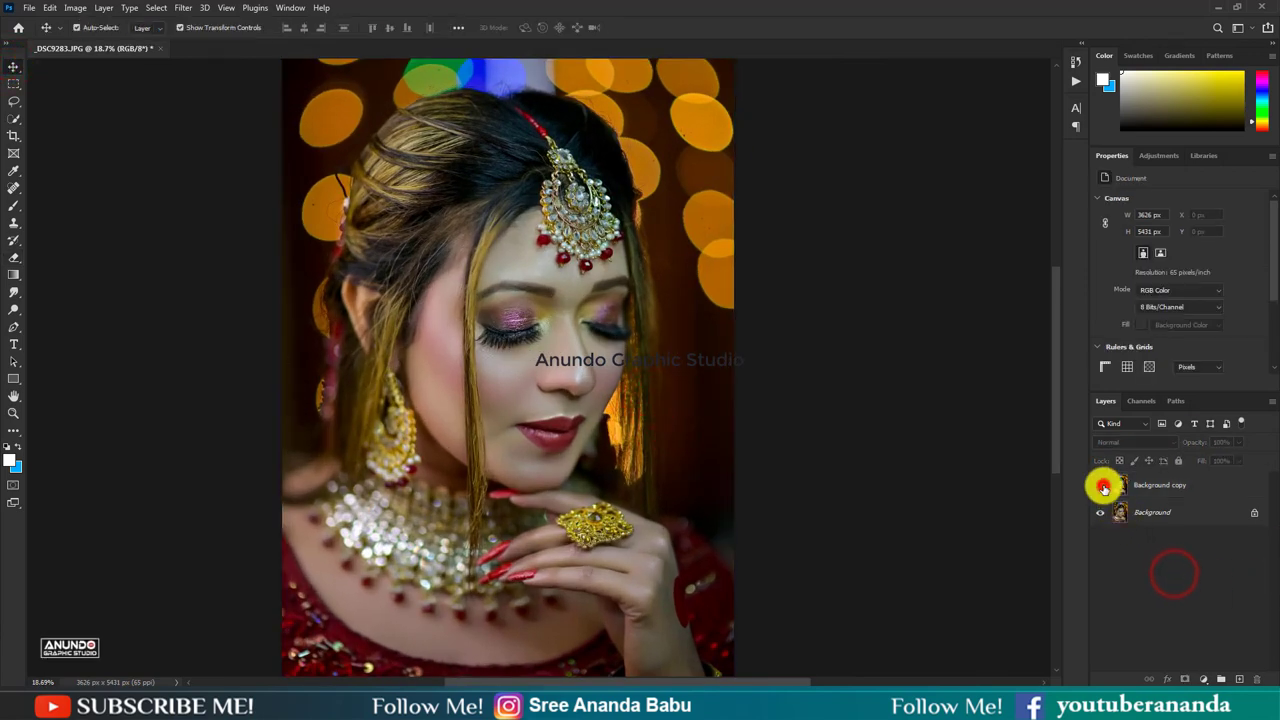
left_click(1104, 487)
right_click(1177, 491)
left_click(1089, 542)
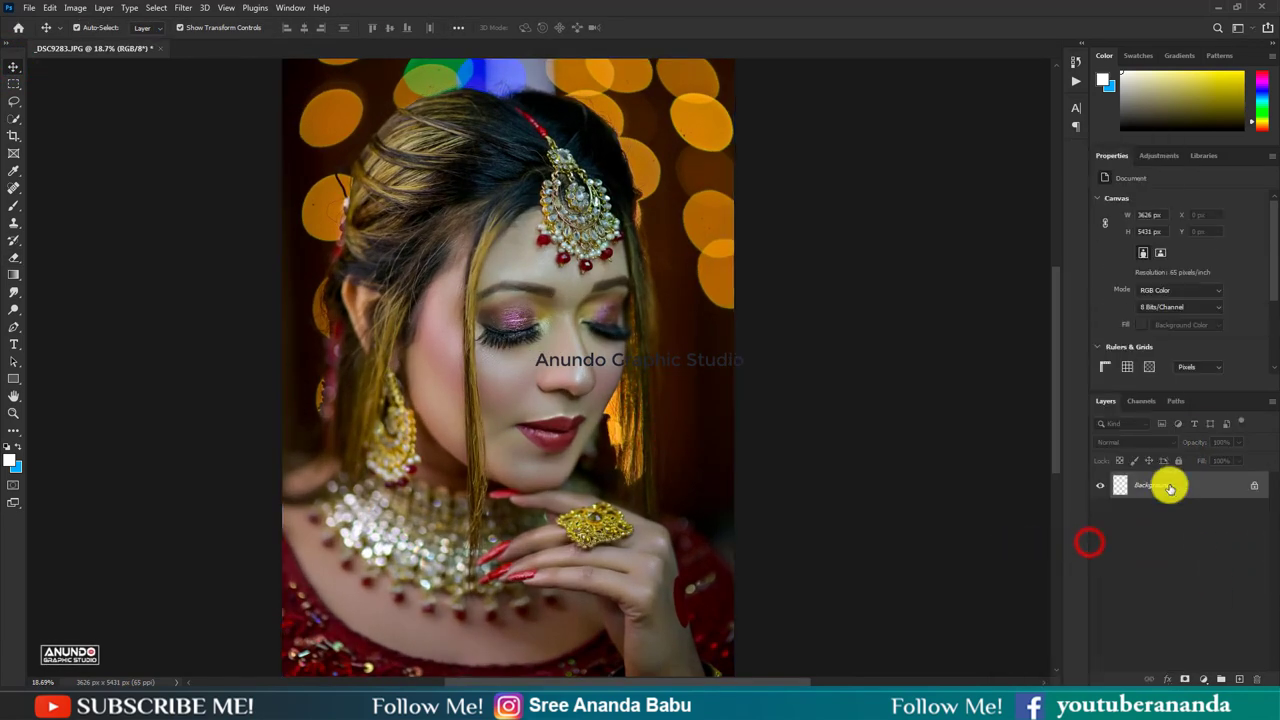
left_click_drag(1170, 487, 1239, 679)
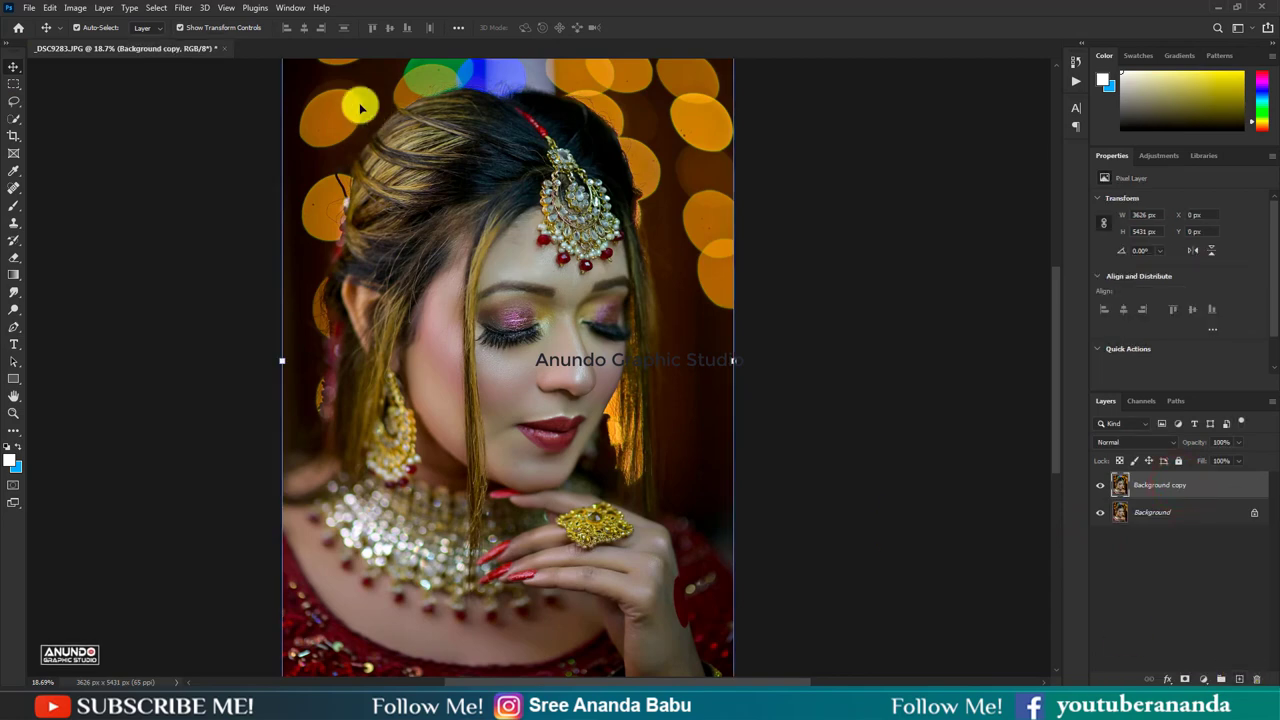
left_click(184, 8)
In Camera Raw, raise exposure to +0.20, warm temperature to +2, and apply
left_click(219, 108)
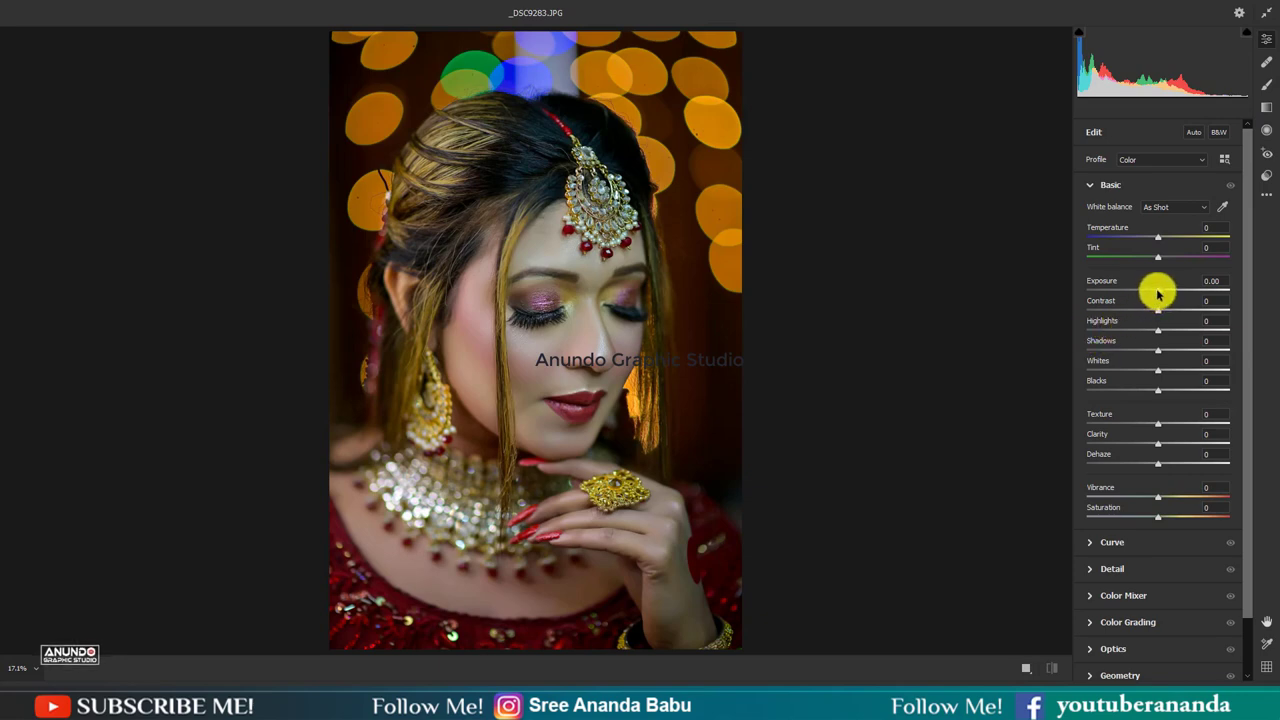
left_click_drag(1163, 291, 1165, 293)
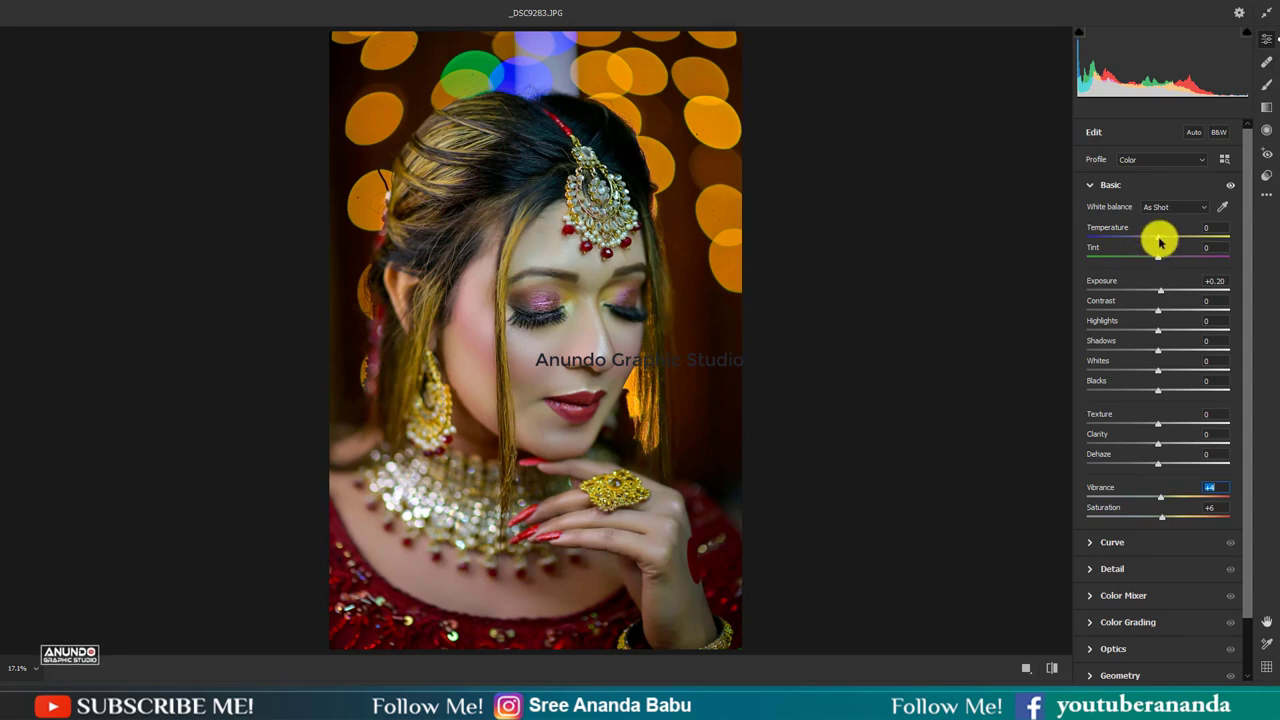
left_click_drag(1161, 241, 1157, 240)
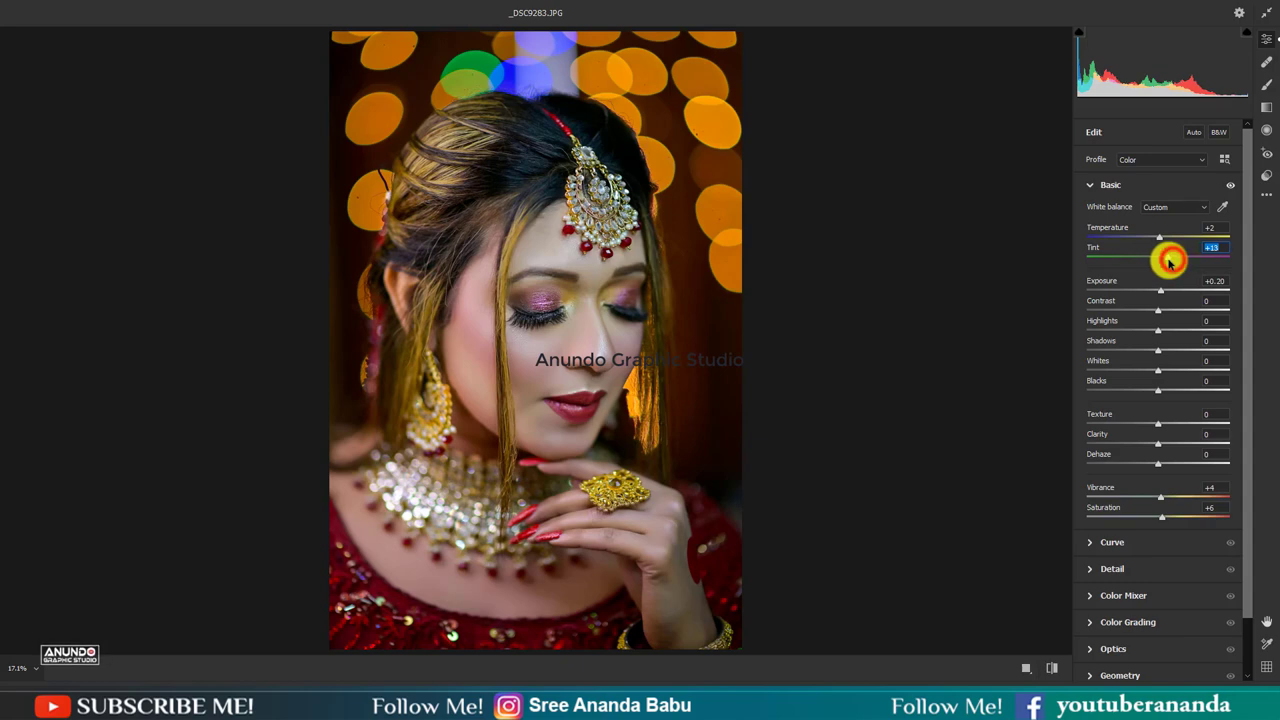
left_click(1195, 690)
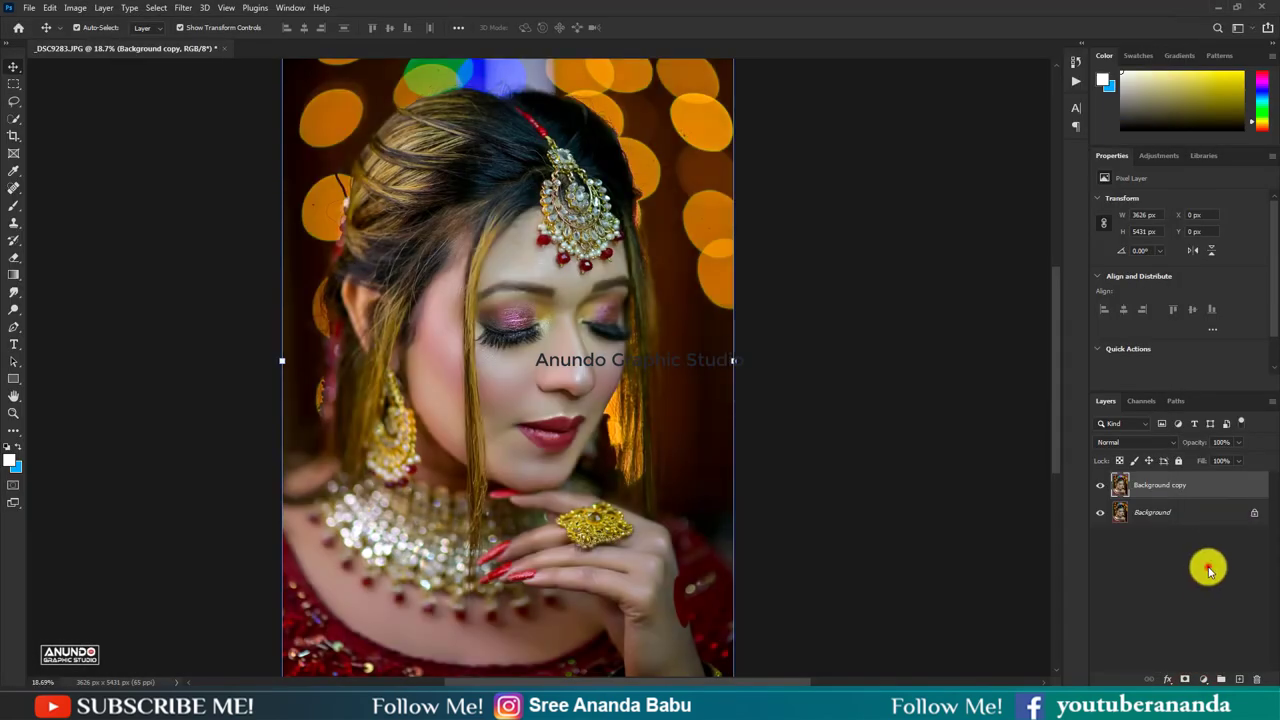
Compare the graded Background copy by toggling its visibility, then flatten the image
left_click(1207, 566)
left_click(1217, 485)
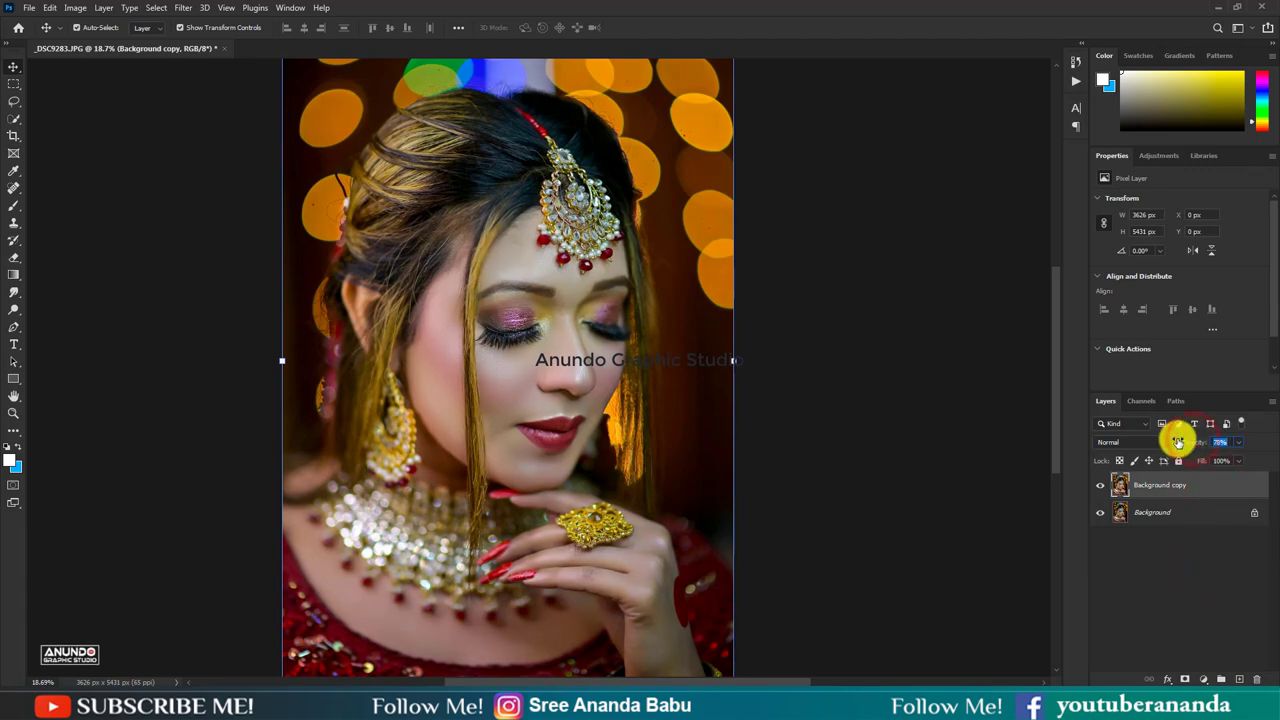
left_click(1166, 583)
left_click(1100, 485)
right_click(1191, 493)
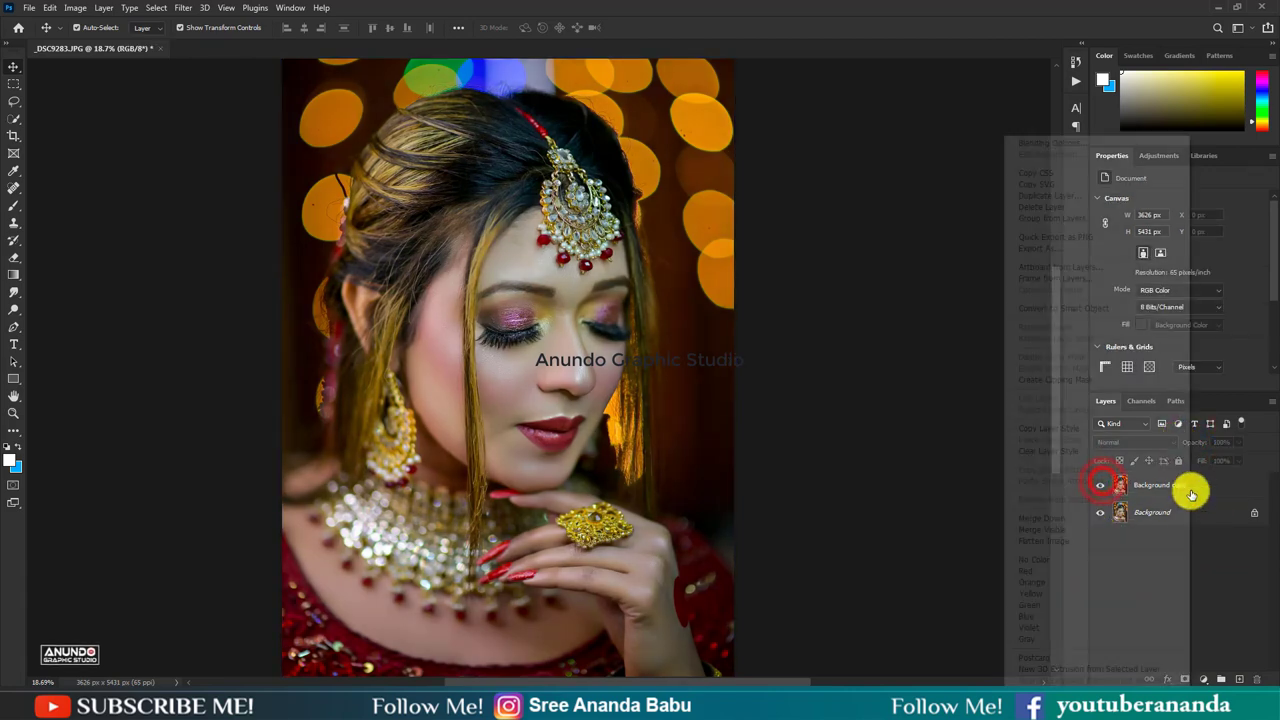
left_click(1049, 537)
Apply Auto Contrast, check the face up close, and duplicate Background as a fresh copy
left_click(76, 7)
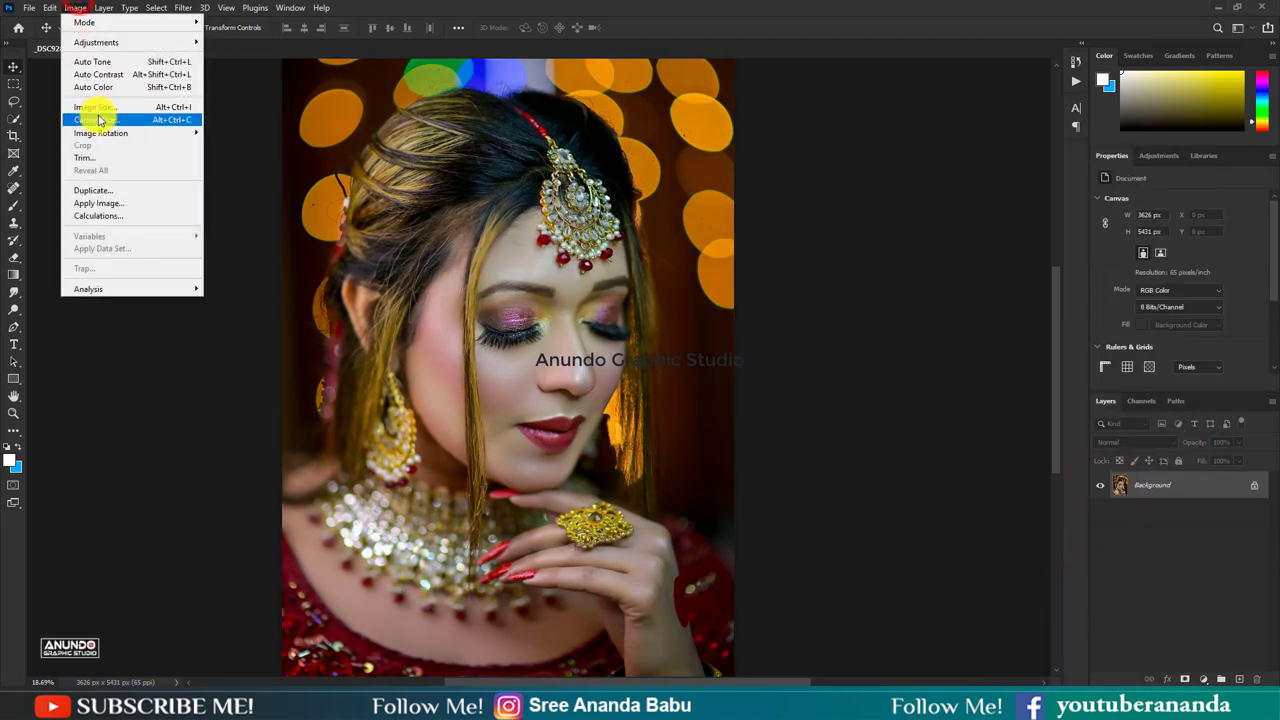
left_click(114, 74)
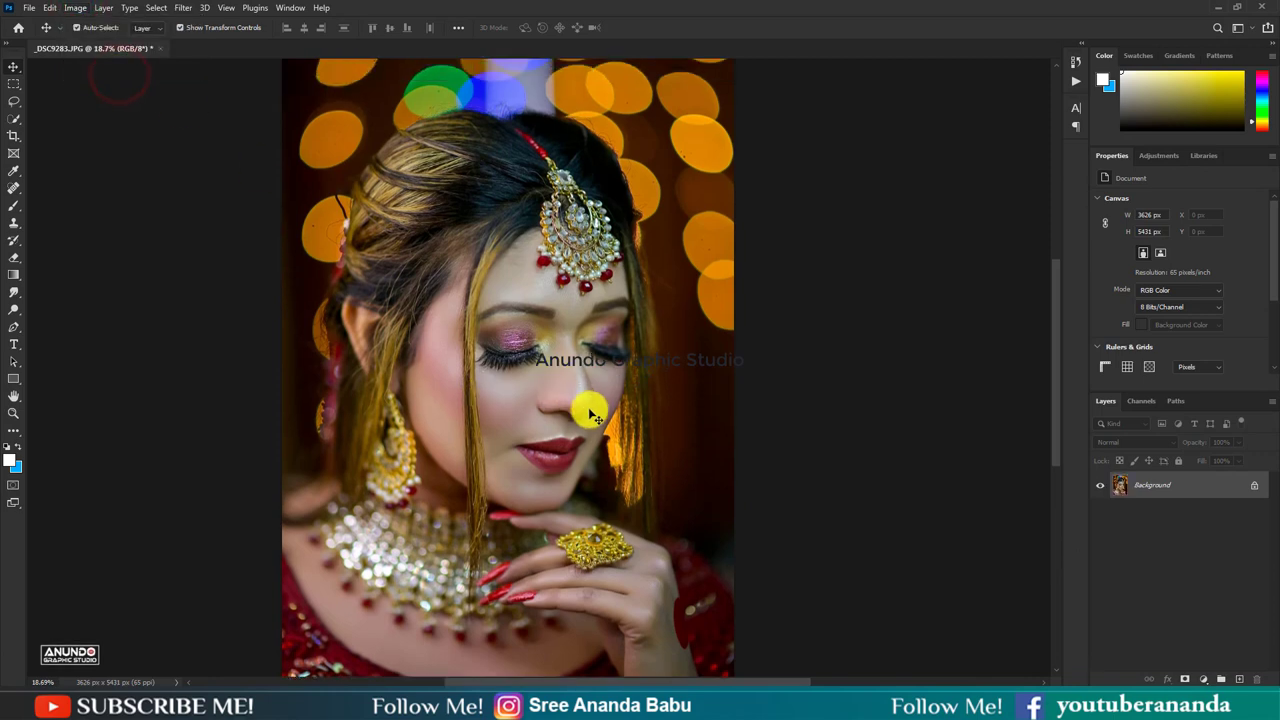
mouse_move(590, 415)
left_mouse_down()
mouse_move(622, 457)
mouse_move(608, 443)
left_mouse_up()
left_click(14, 306)
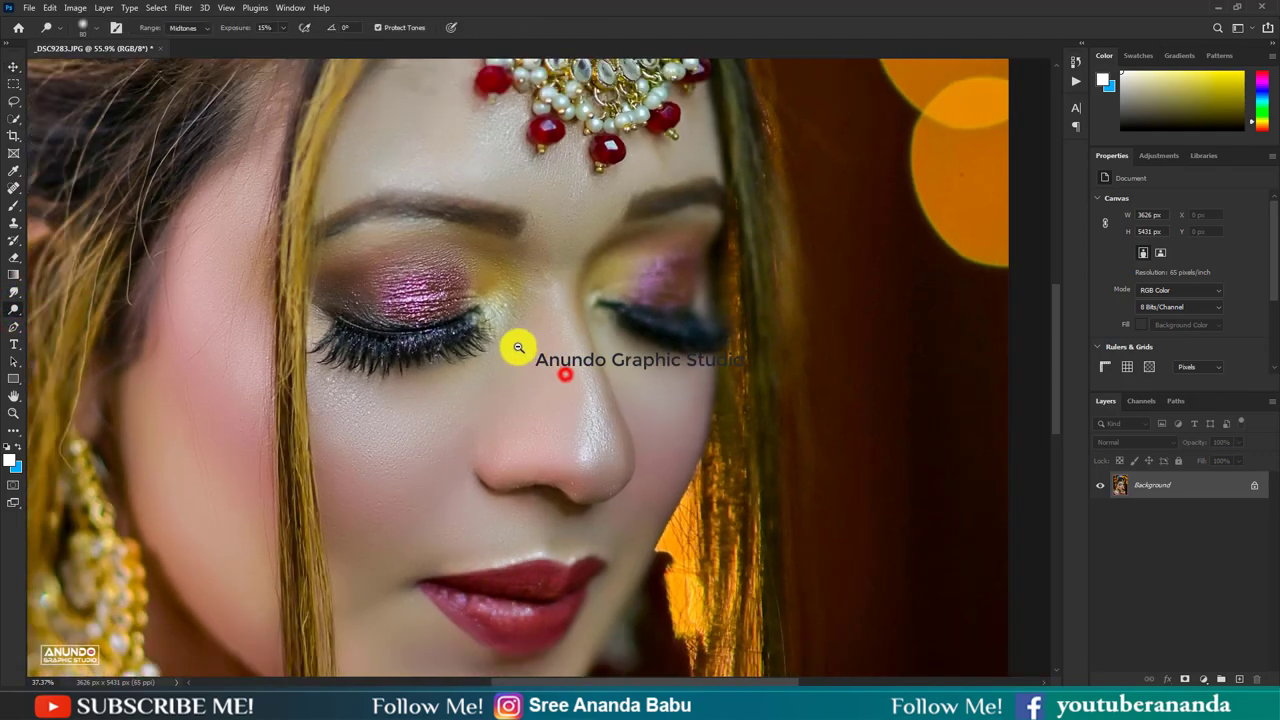
left_click_drag(517, 346, 590, 383)
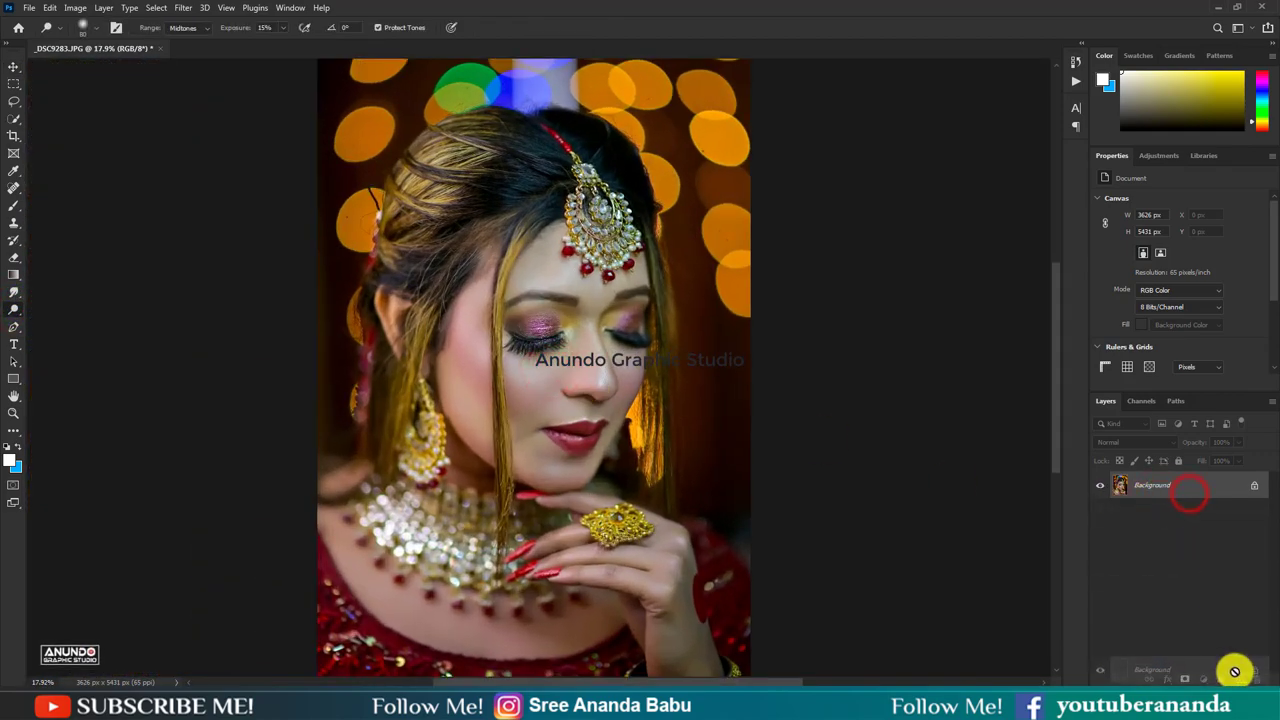
left_click_drag(1192, 484, 1238, 678)
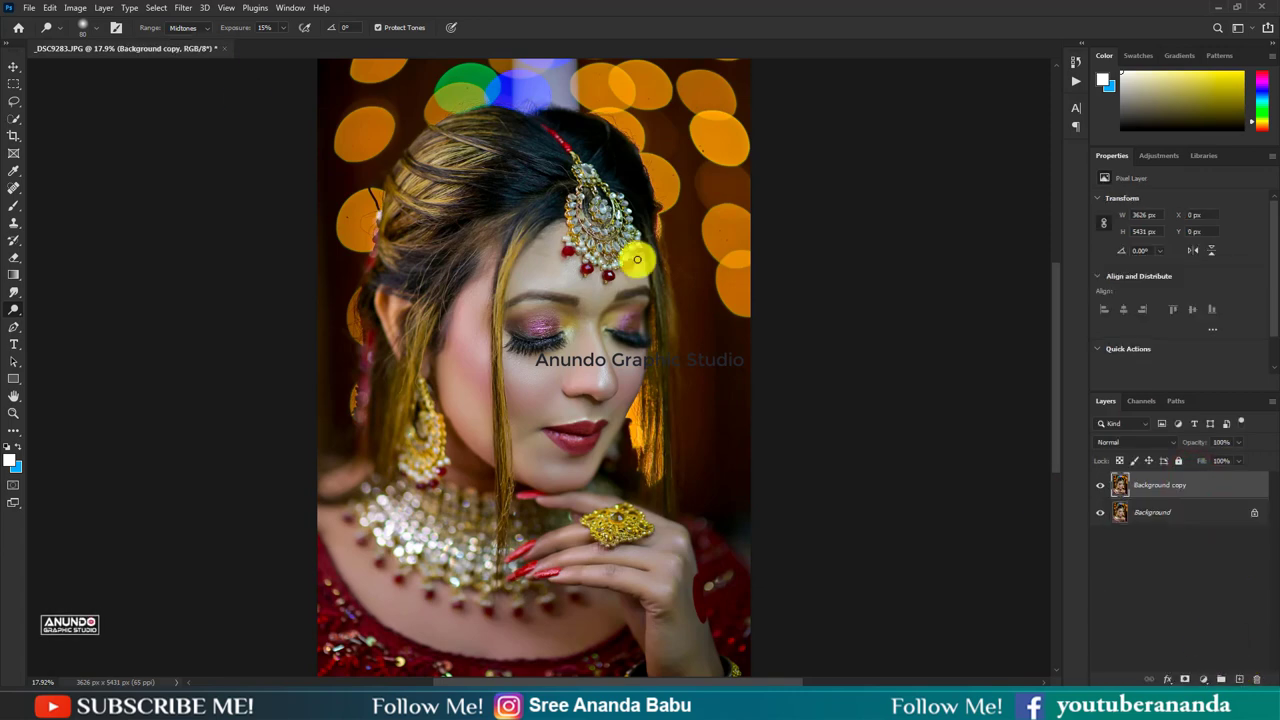
Apply Selective Color to the copy (Reds black −10; Yellows yellow −14, black −13), then add a black layer mask
left_click(73, 7)
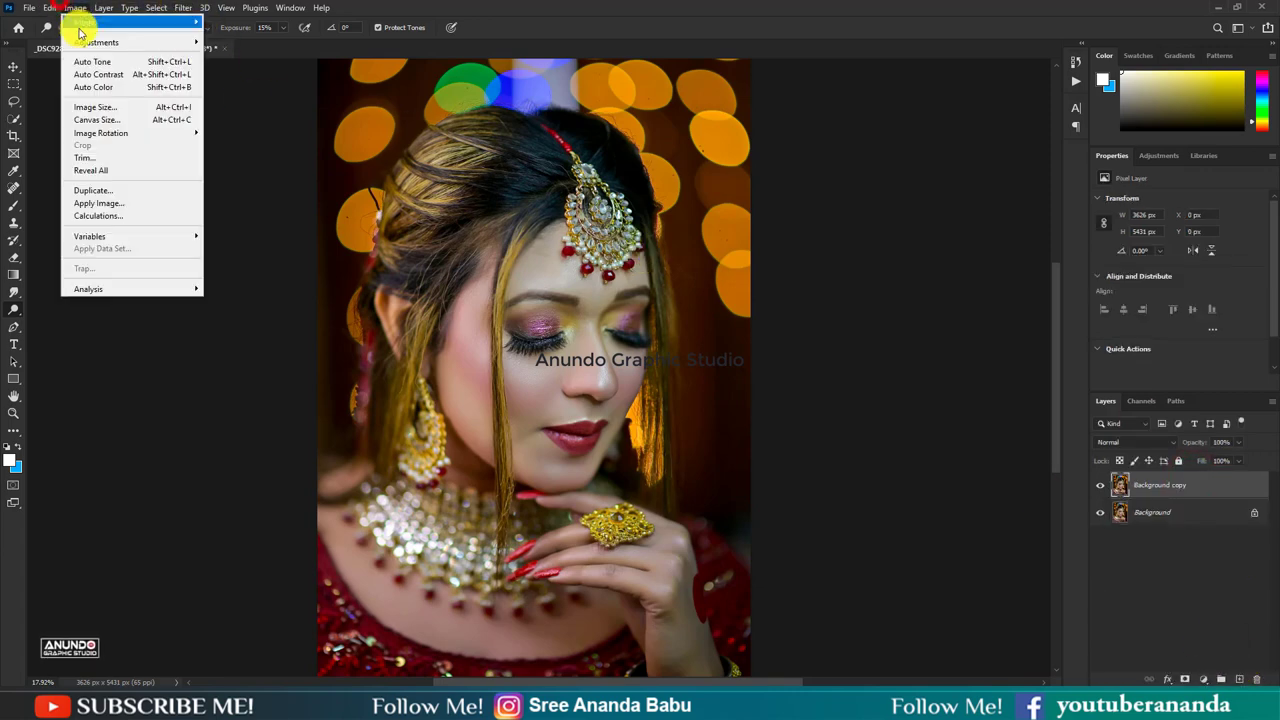
mouse_move(96, 42)
left_click(253, 248)
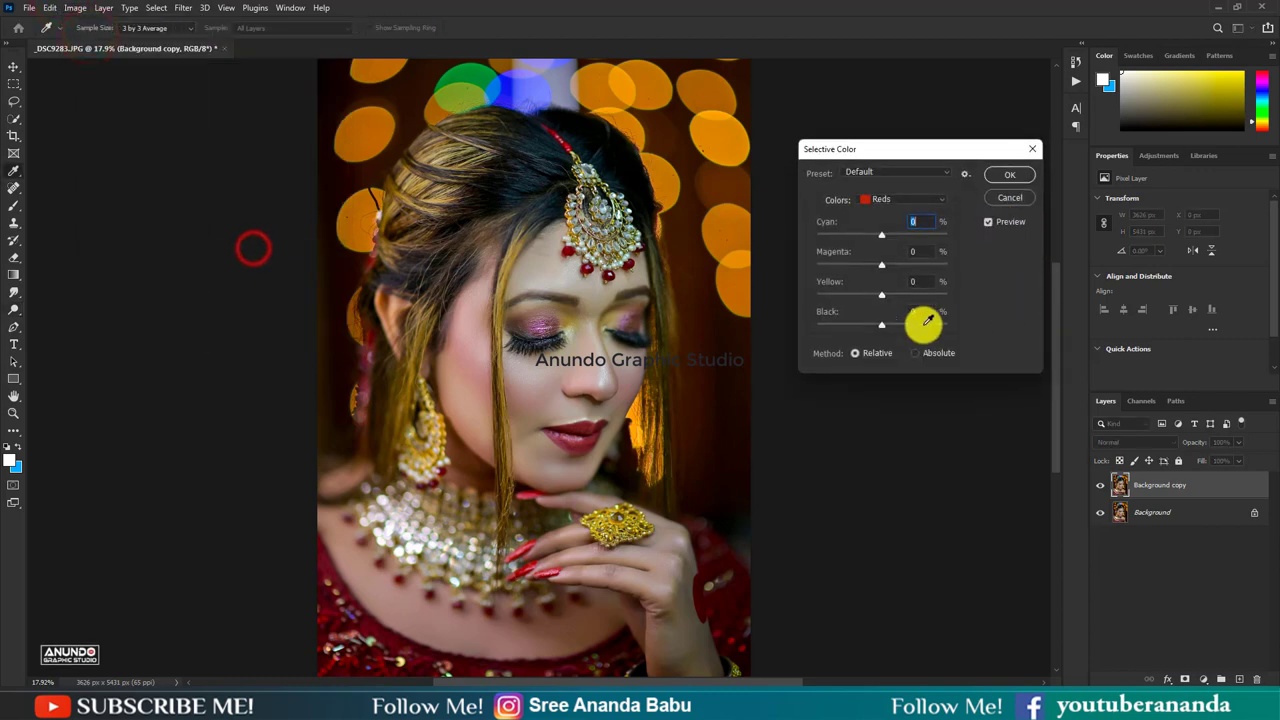
left_click(890, 205)
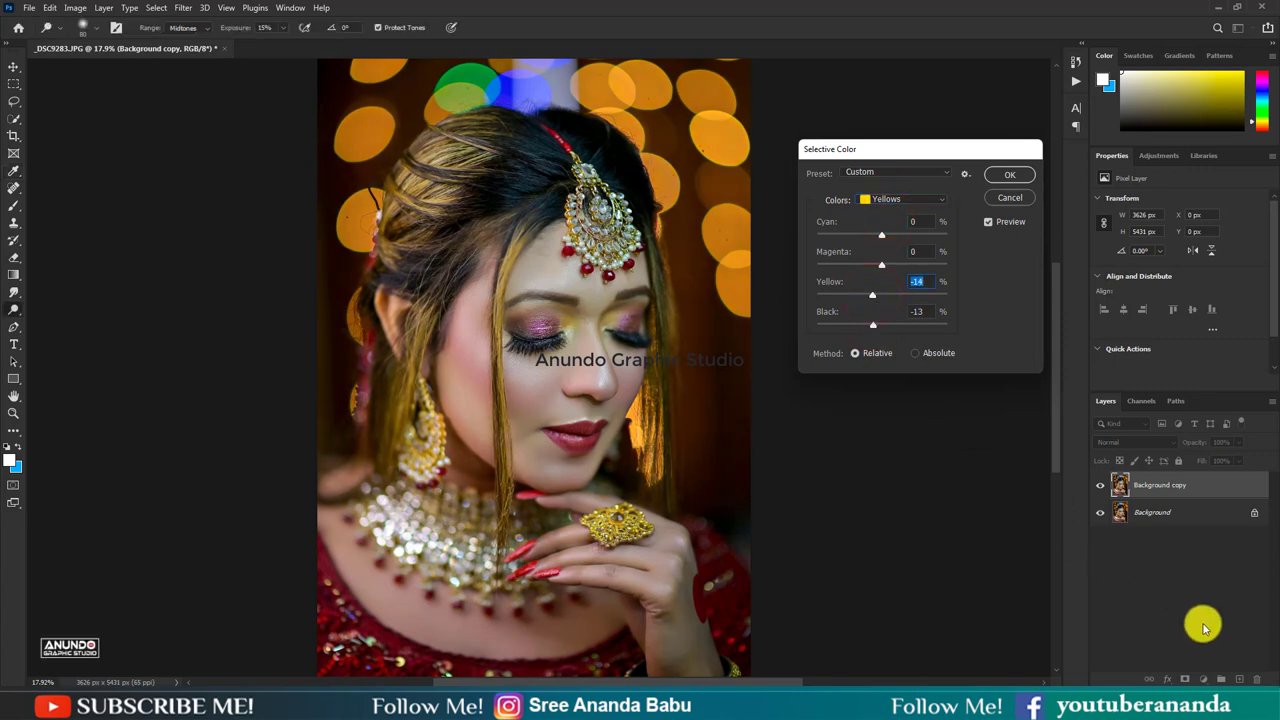
key("Return")
key("o")
left_click(1184, 679, "alt")
scroll(571, 294, "up", 3)
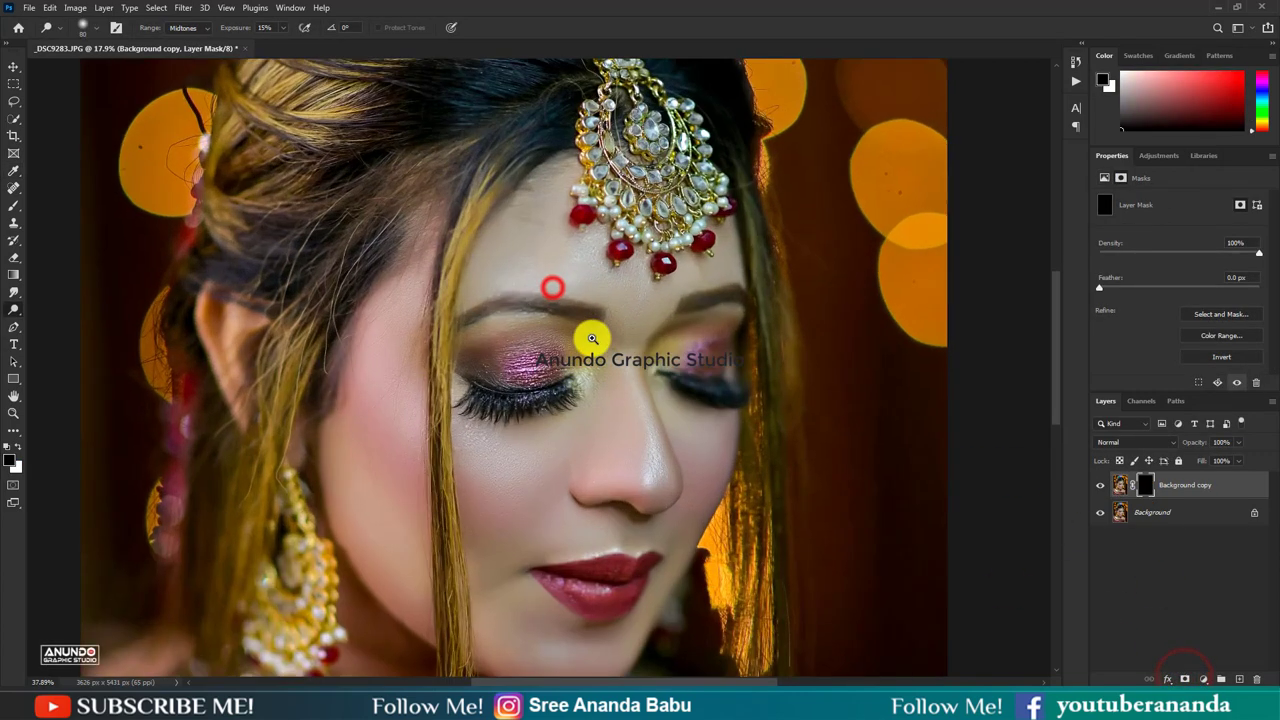
Erase the black mask over the forehead, eyes, nose, cheek and chin to reveal the adjusted copy
key("e")
left_click(543, 218)
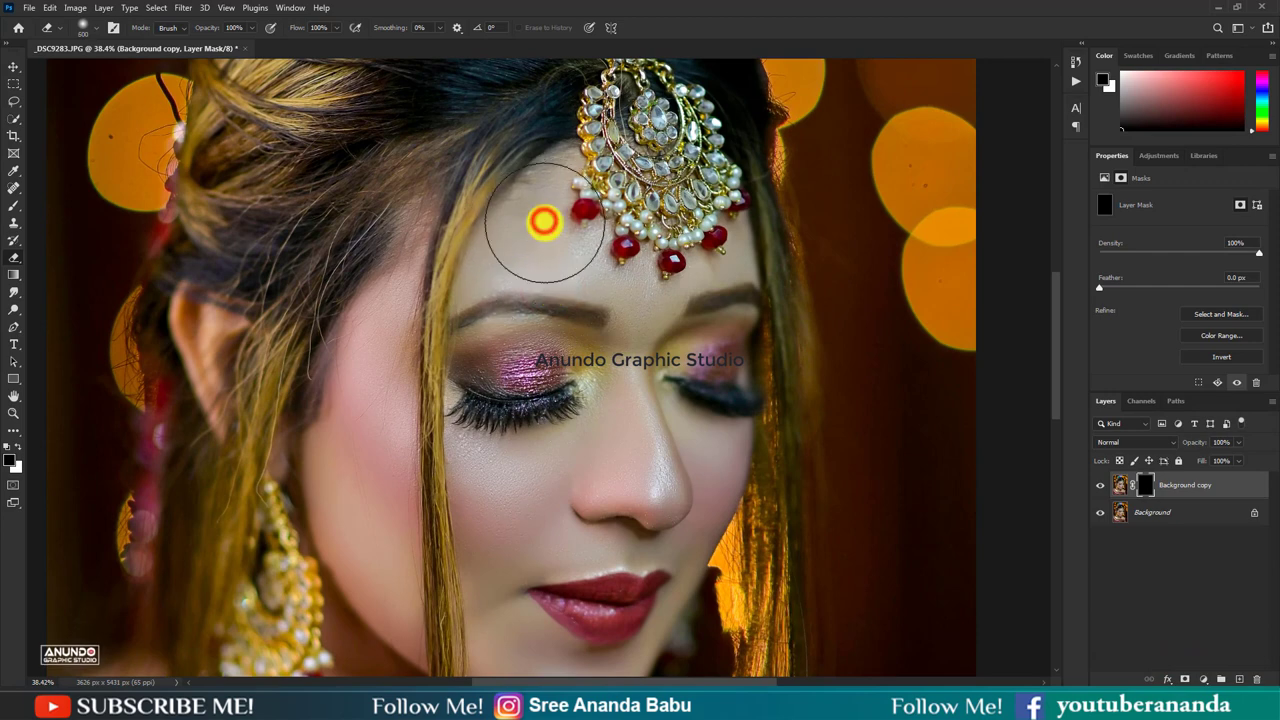
left_click(757, 261)
scroll(688, 298, "down", 2)
left_click(624, 352)
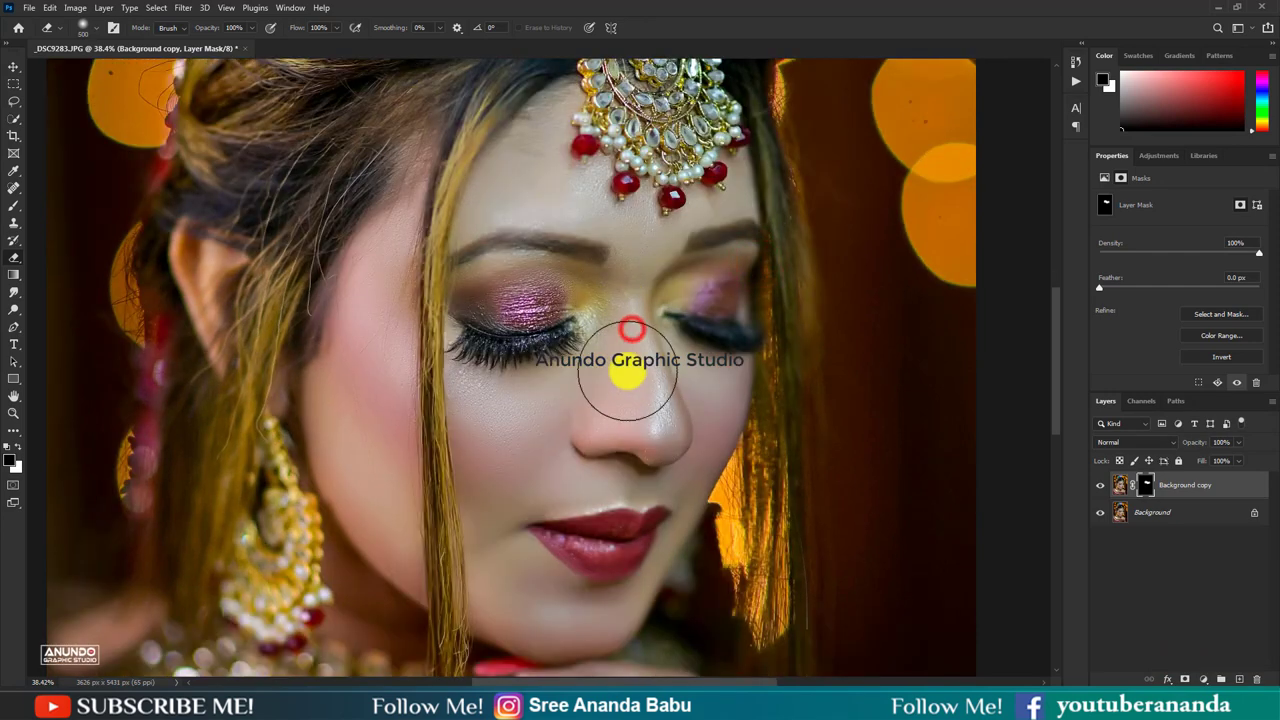
left_click(489, 384)
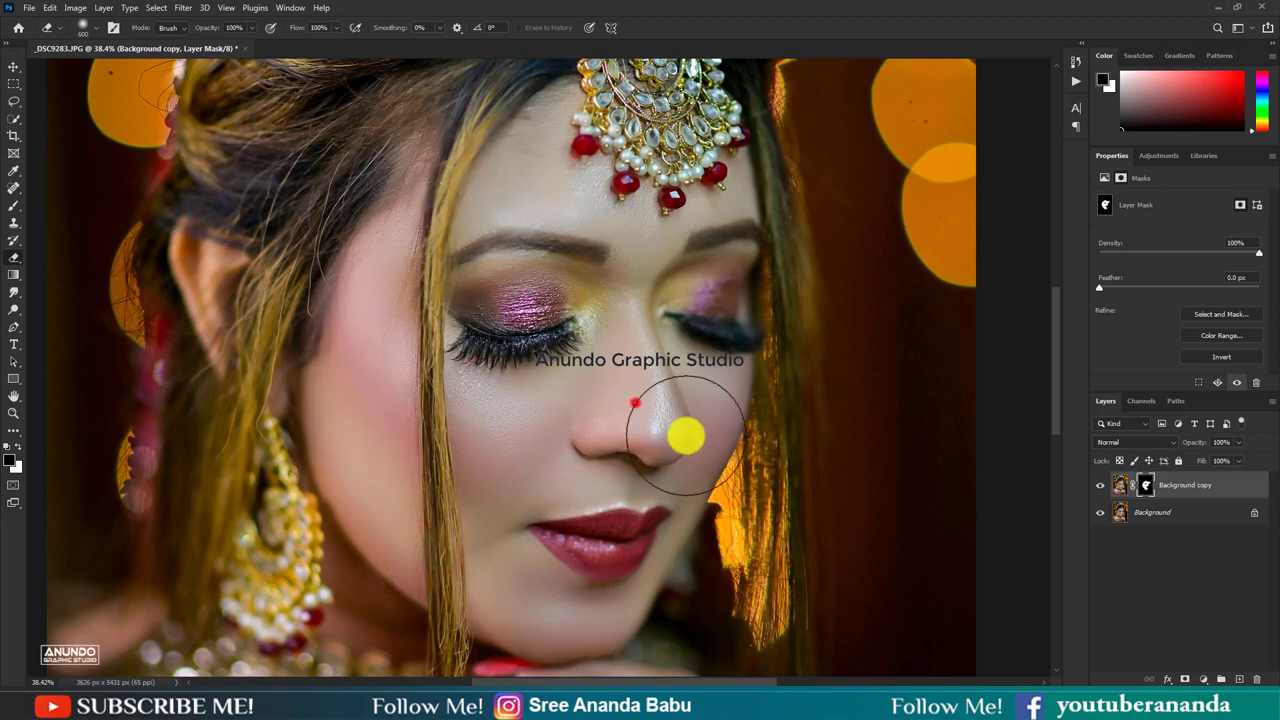
left_click(690, 208)
scroll(479, 232, "down", 1)
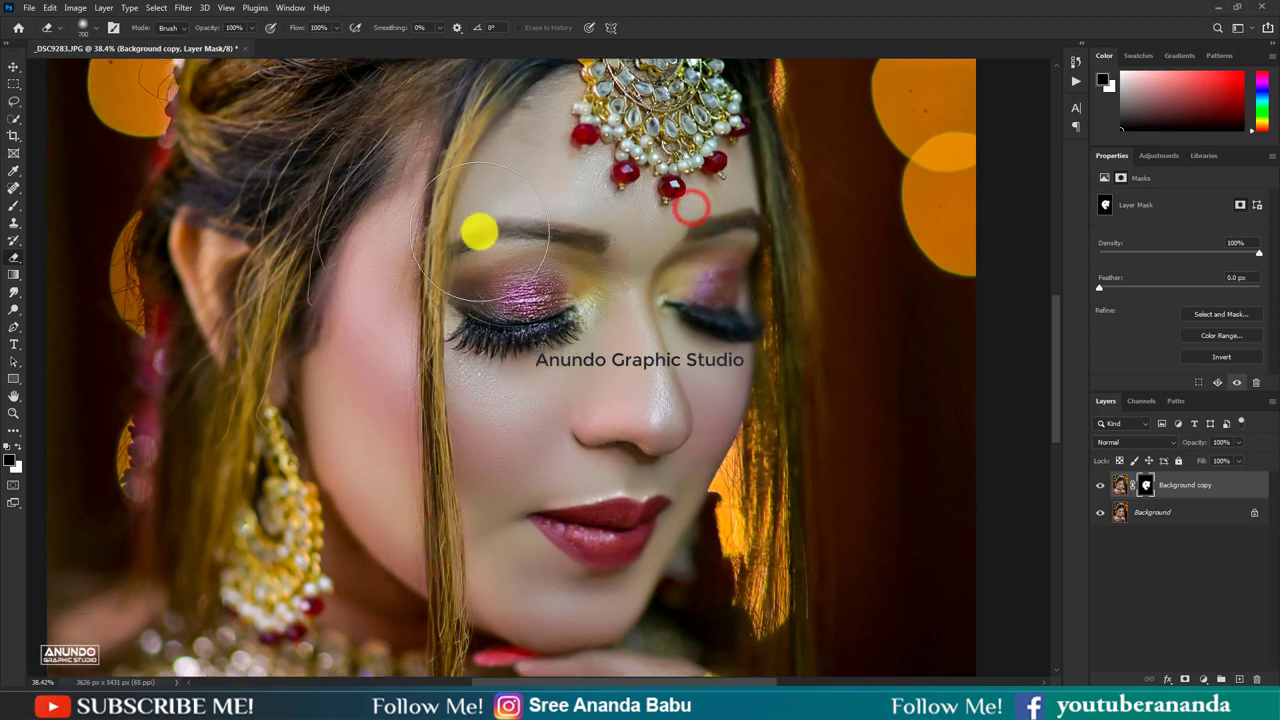
left_click(479, 232)
scroll(440, 360, "down", 2)
scroll(380, 400, "down", 3)
left_click(414, 462)
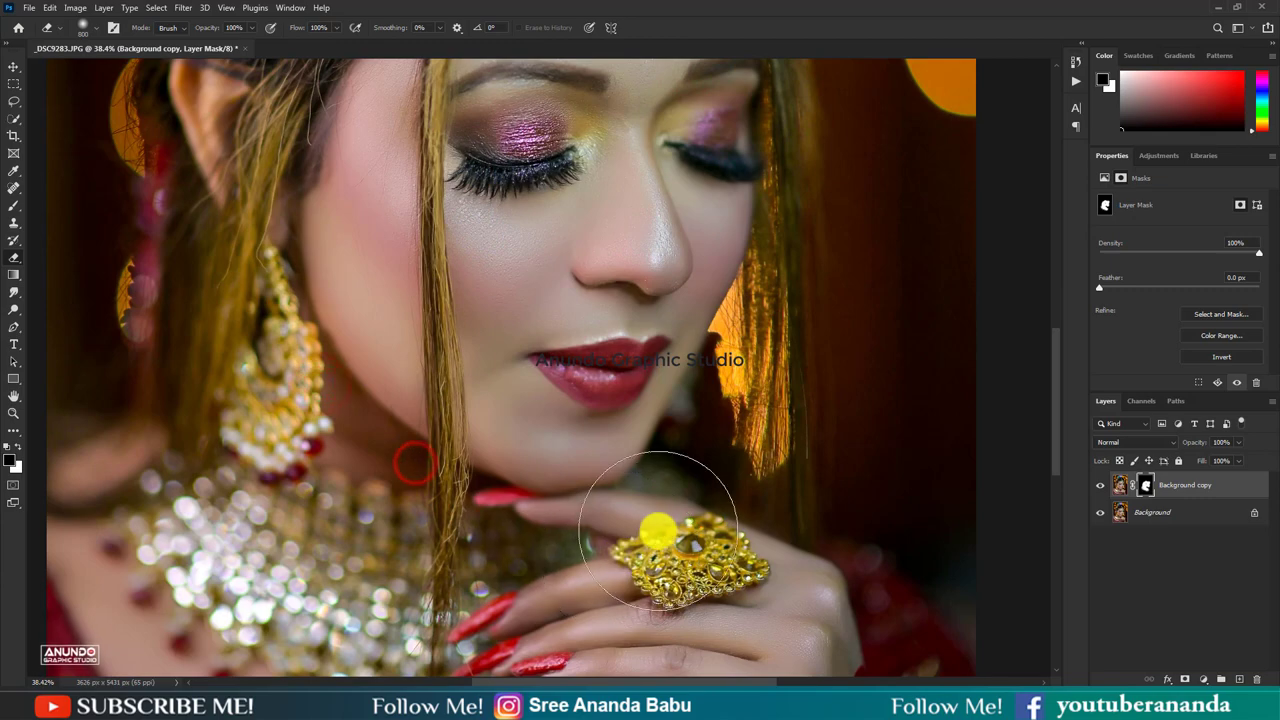
Reveal the adjusted copy over the hand and neck, then fit the whole portrait on screen
left_click_drag(614, 537, 523, 354)
left_click(543, 477)
left_click_drag(679, 484, 657, 246)
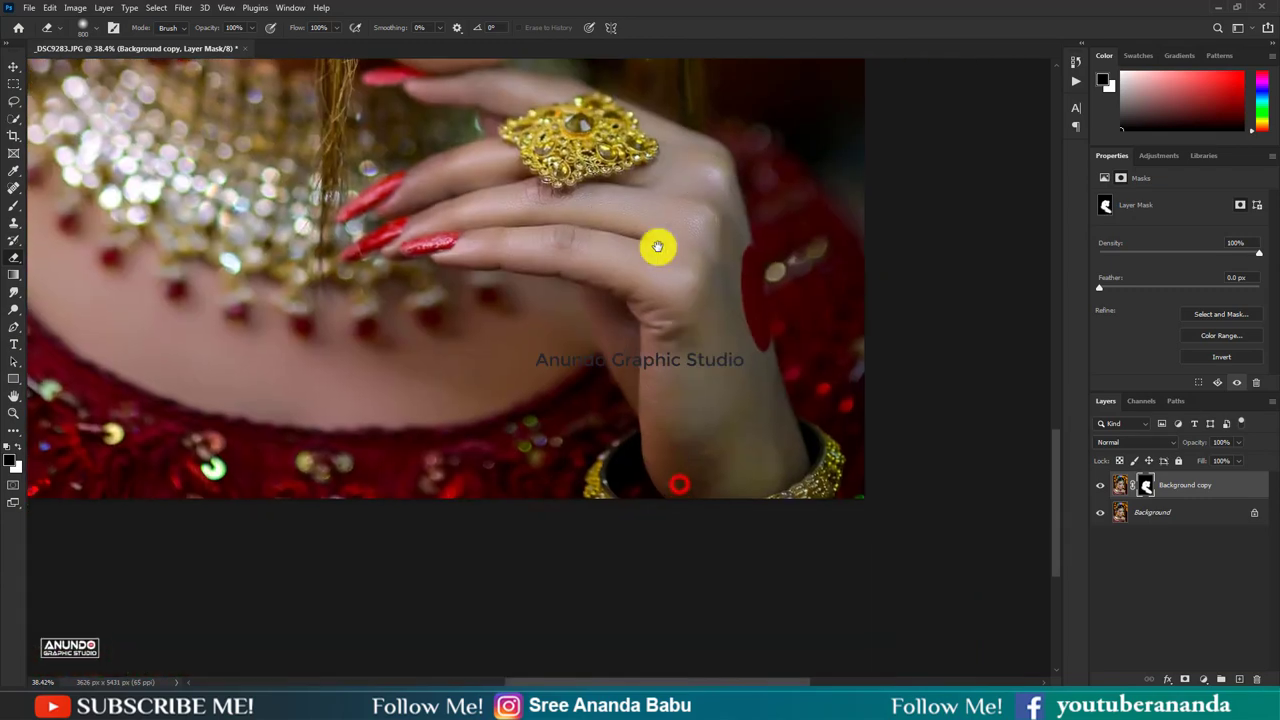
left_click_drag(703, 466, 811, 486)
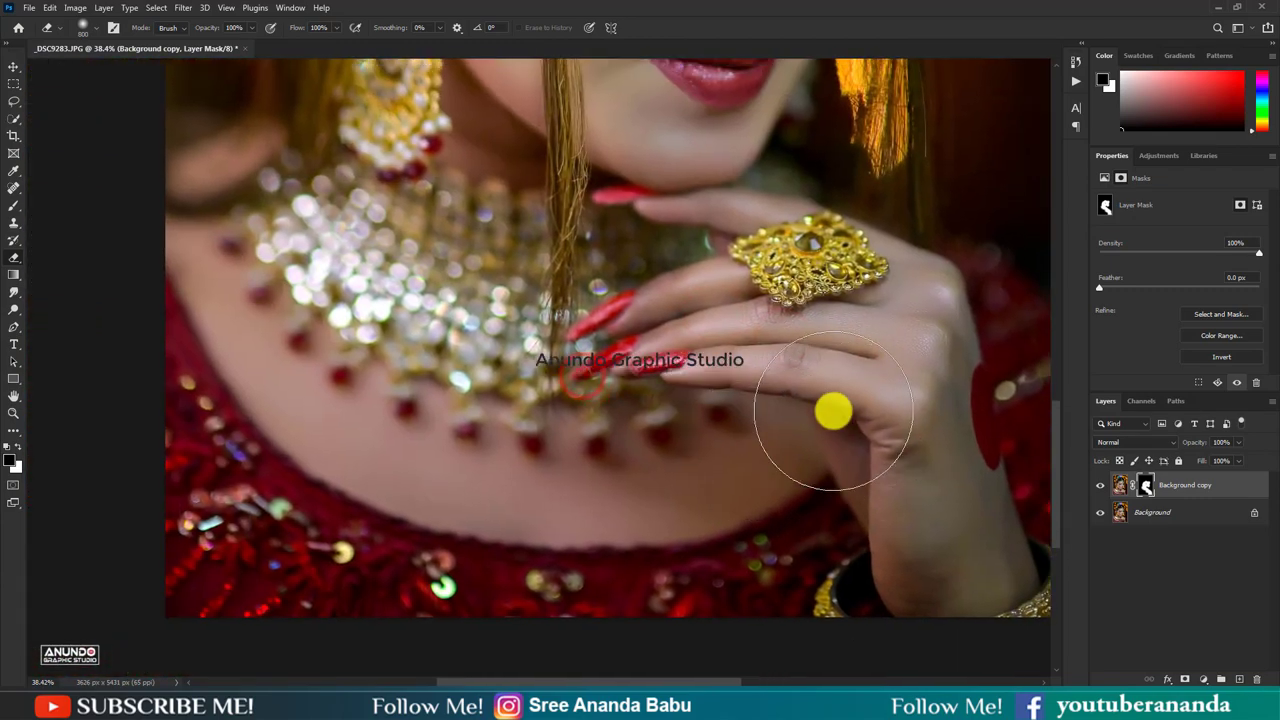
left_click(820, 413)
left_click_drag(311, 369, 452, 531)
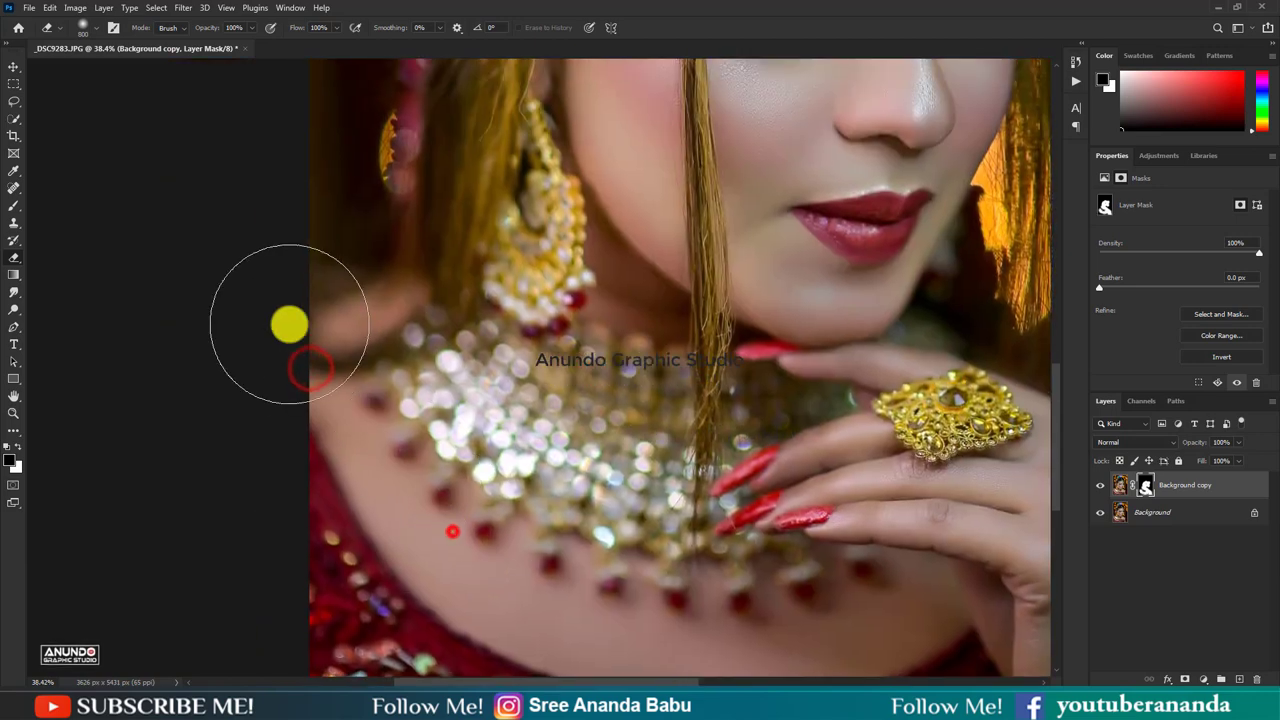
key("ctrl+0")
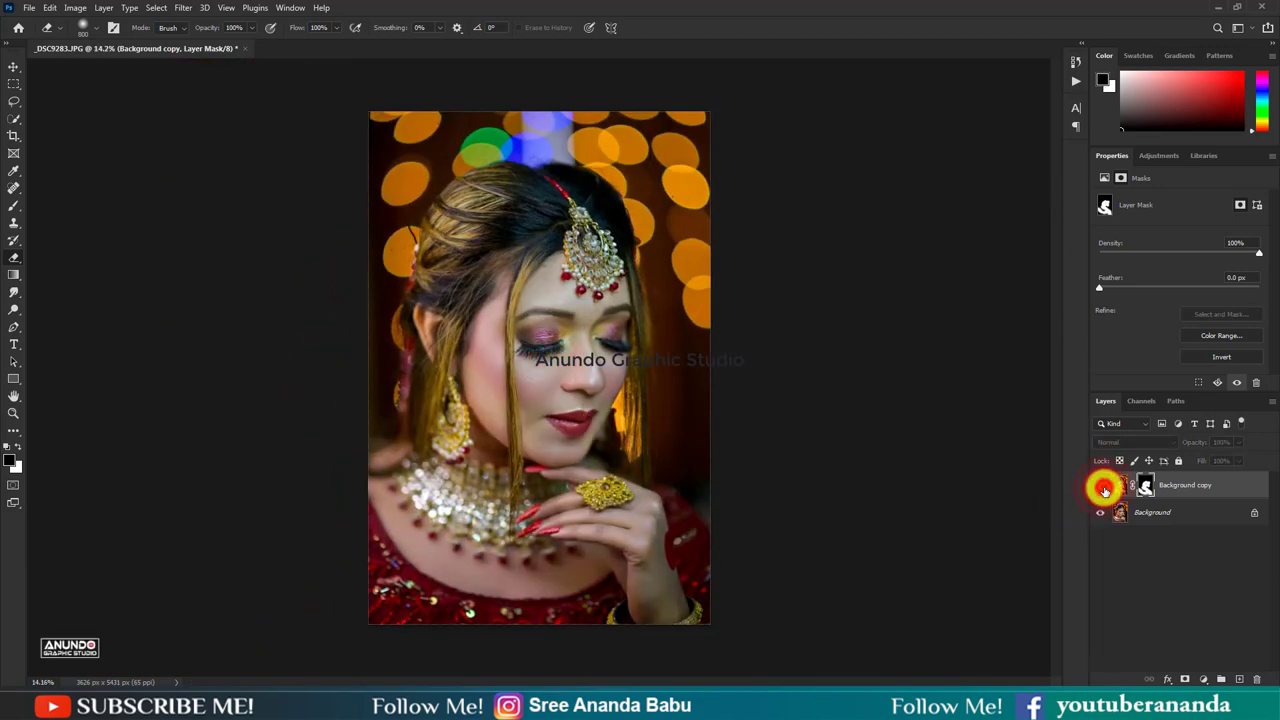
Flatten the masked Selective Color copy into a single Background layer
right_click(1200, 513)
left_click(1195, 641)
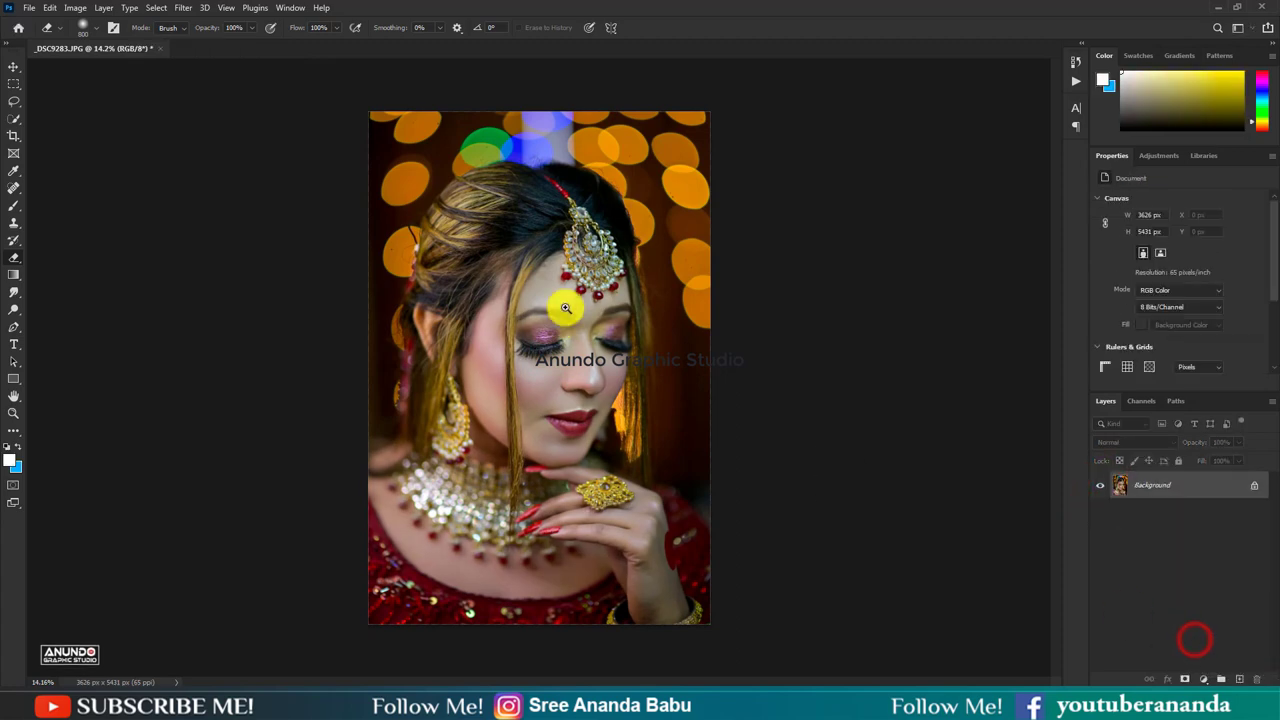
left_click_drag(580, 323, 632, 417)
scroll(560, 391, "down", 2)
Sharpen the portrait with Unsharp Mask (Amount 50%, Radius 1.0 px) and pick the Dodge tool
left_click(183, 8)
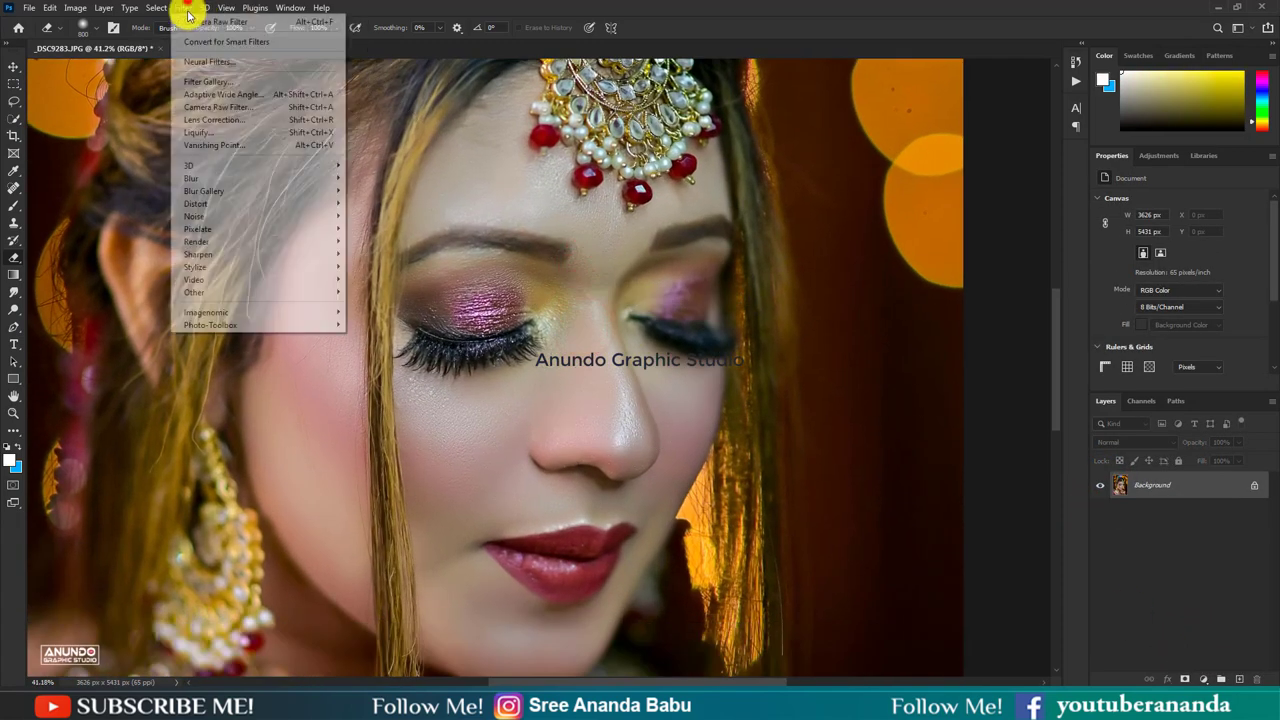
left_click(226, 250)
left_click(403, 320)
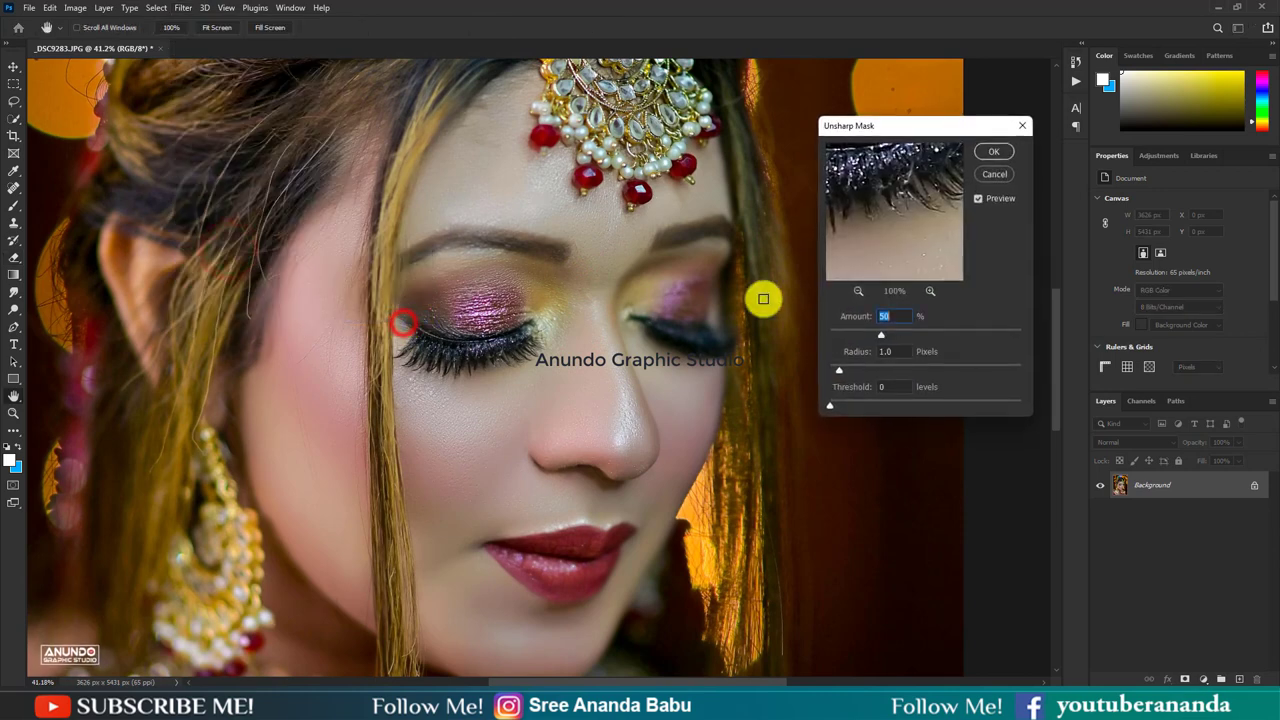
left_click(992, 151)
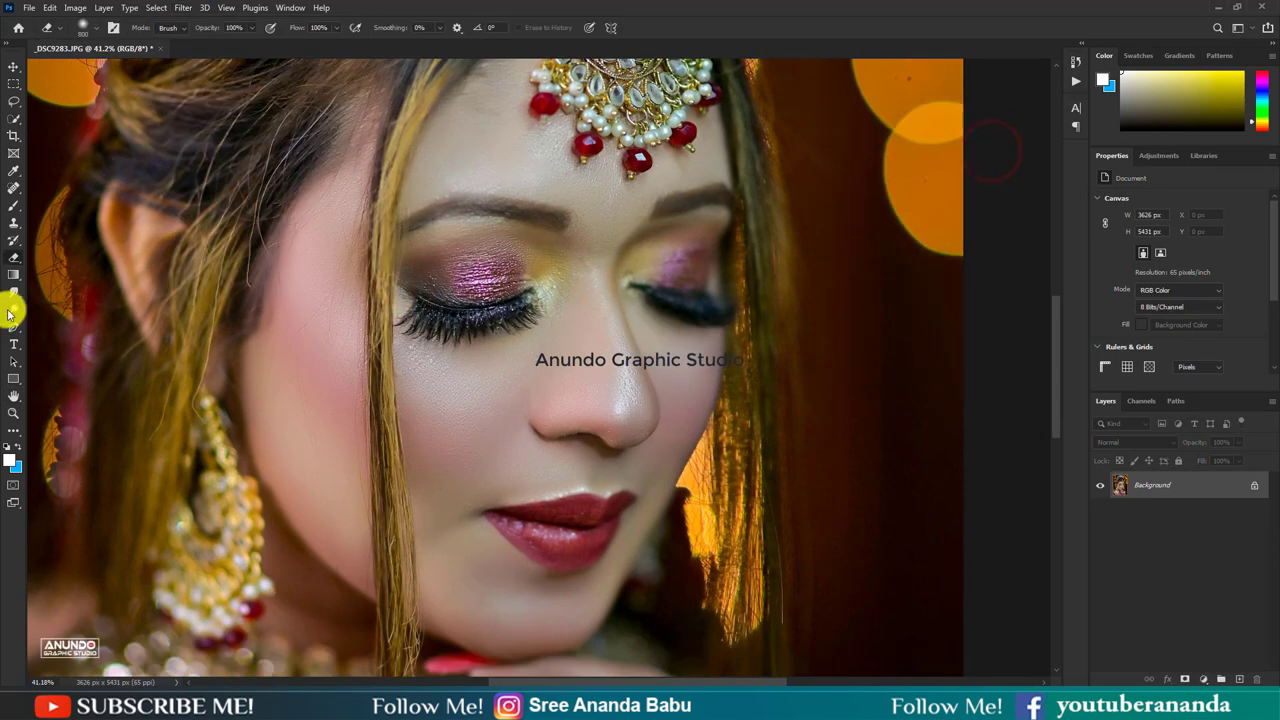
left_click(14, 309)
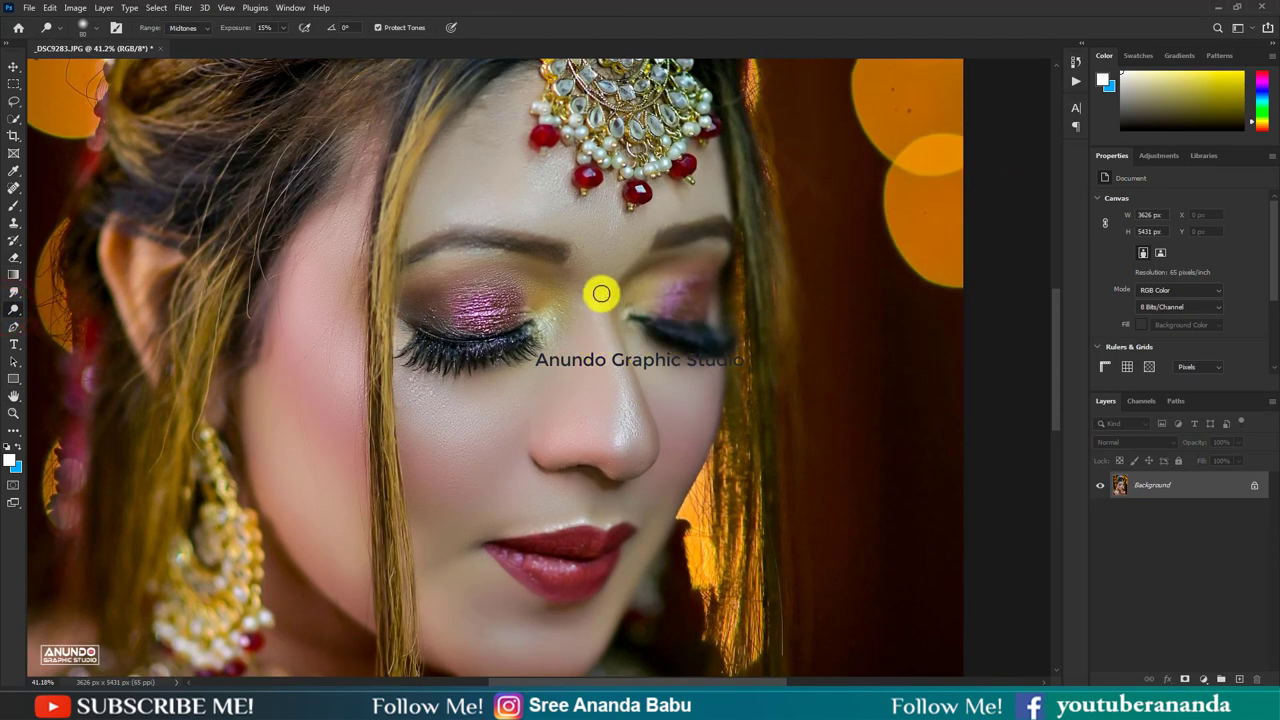
Enlarge the dodge brush and lighten the nose bridge, forehead and cheek
key("bracketright")
key("bracketright")
mouse_move(600, 290)
left_mouse_down()
mouse_move(623, 451)
mouse_move(605, 293)
left_mouse_up()
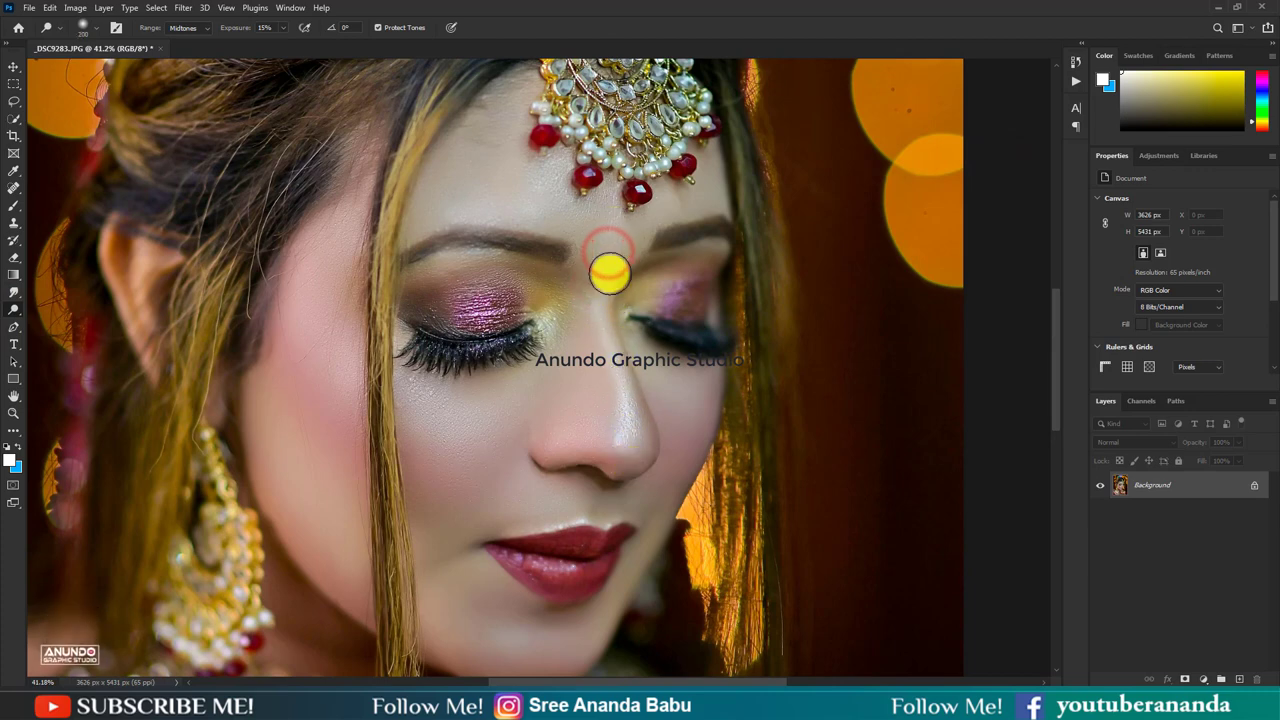
left_click(531, 177)
scroll(486, 200, "down", 1)
key("bracketright")
key("bracketright")
left_click(469, 135)
scroll(350, 220, "down", 1)
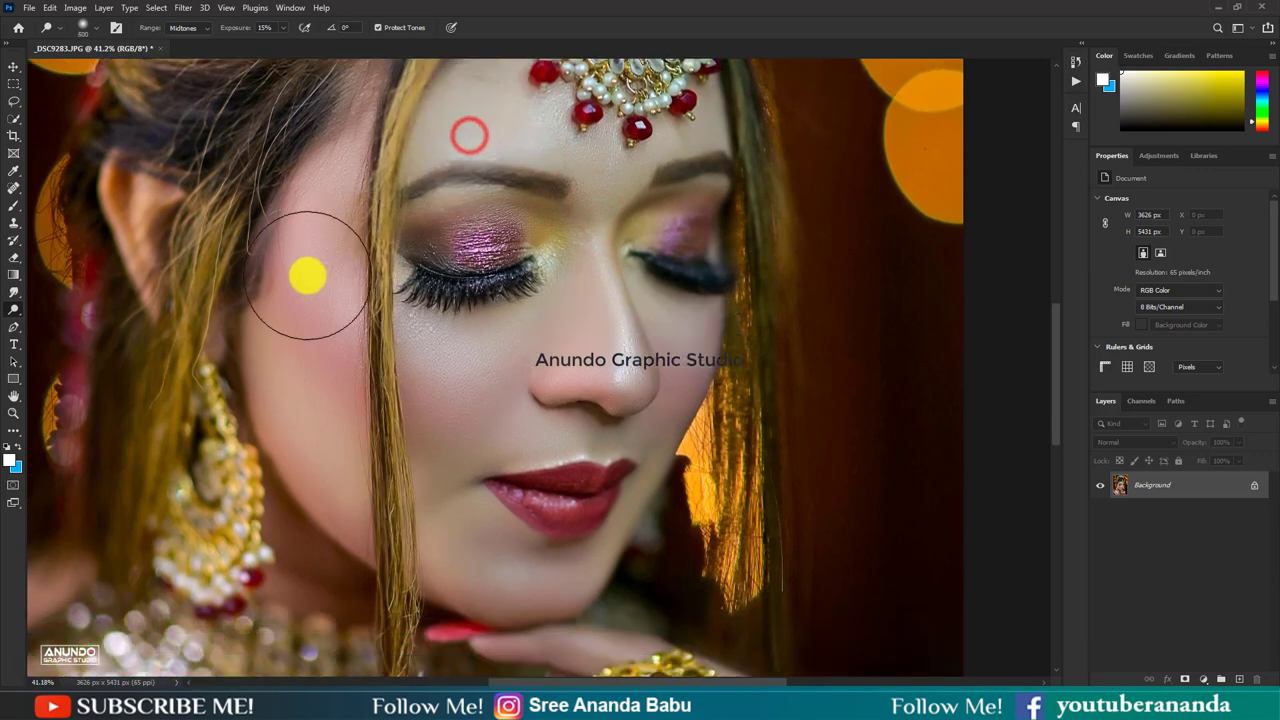
mouse_move(296, 280)
left_mouse_down()
mouse_move(428, 374)
mouse_move(423, 352)
mouse_move(477, 417)
mouse_move(491, 406)
mouse_move(435, 423)
mouse_move(760, 371)
mouse_move(686, 389)
left_mouse_up()
scroll(686, 389, "down", 3)
Dodge the chin and hand, then check the necklace and zoom out to the full portrait
left_click(451, 413)
left_click_drag(473, 421, 534, 451)
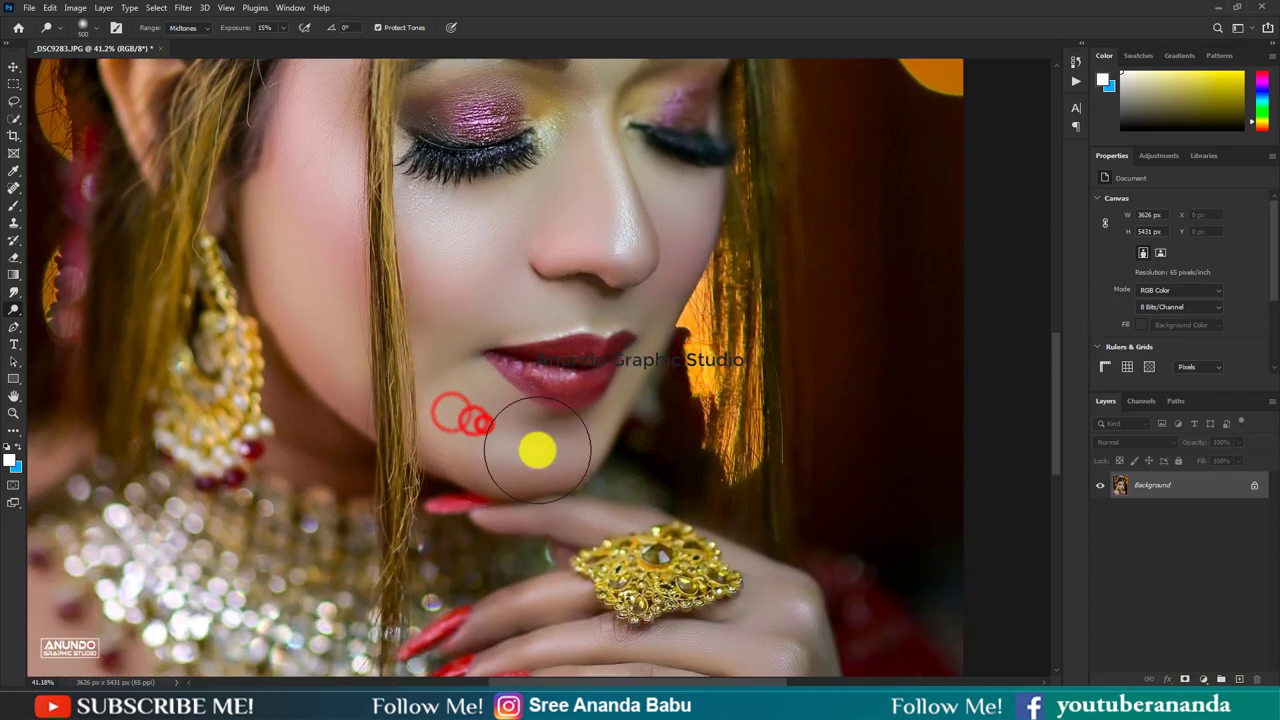
scroll(791, 477, "down", 3)
left_click(791, 447)
mouse_move(762, 524)
left_mouse_down()
mouse_move(486, 480)
mouse_move(754, 426)
mouse_move(774, 563)
mouse_move(652, 343)
left_mouse_up()
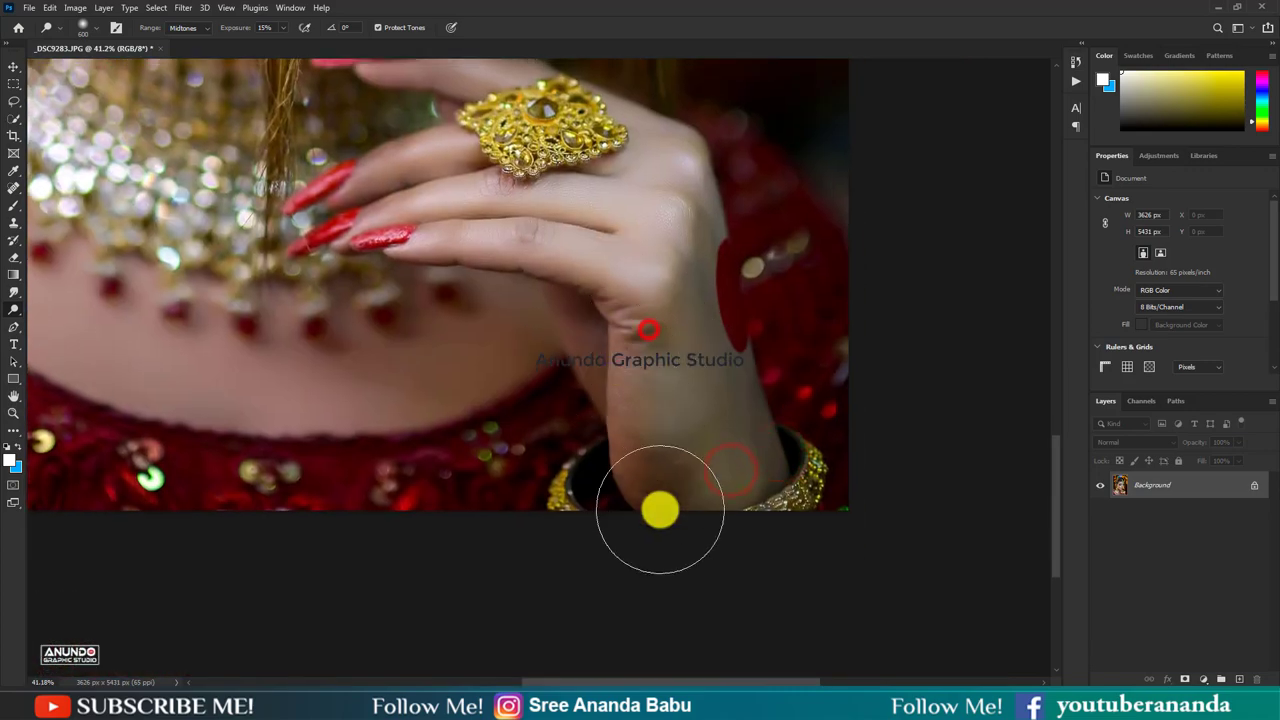
left_click_drag(587, 409, 846, 477)
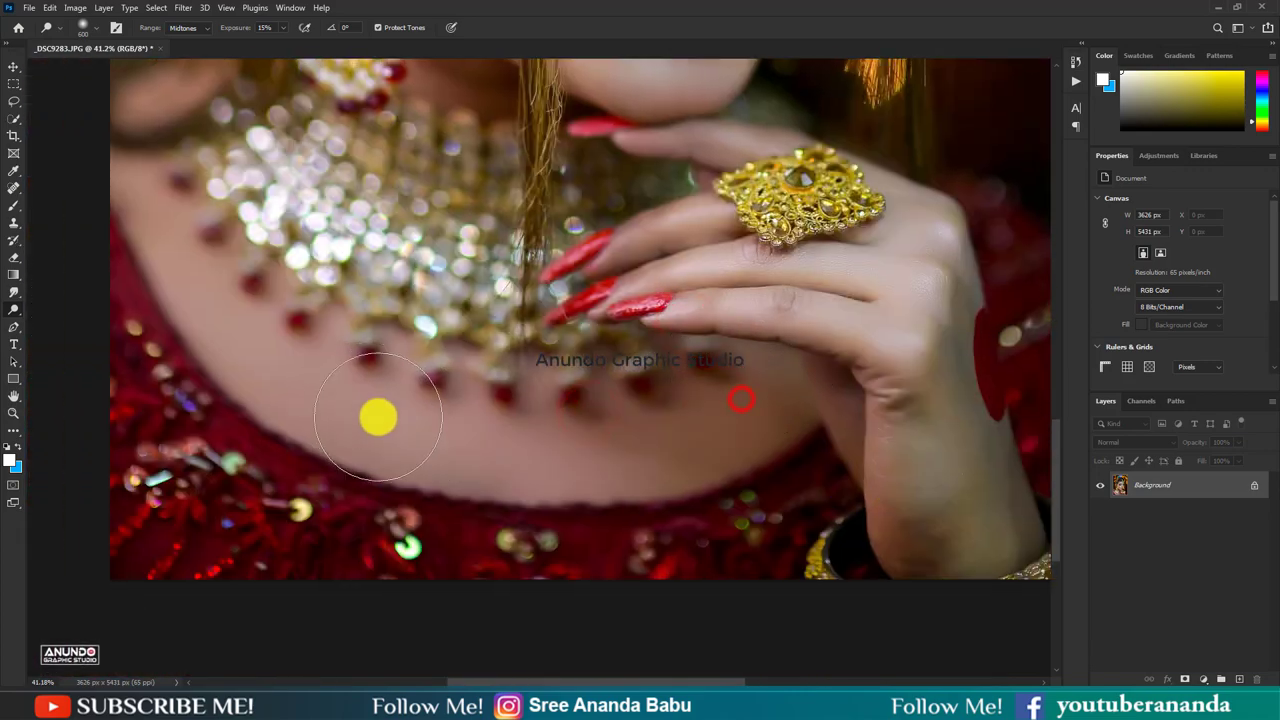
left_click(449, 457, "ctrl")
mouse_move(593, 399)
left_mouse_down()
mouse_move(491, 329)
mouse_move(563, 371)
mouse_move(553, 360)
left_mouse_up()
Duplicate the Background layer and apply a light Camera Raw Vignetting preset to the copy
left_click(14, 67)
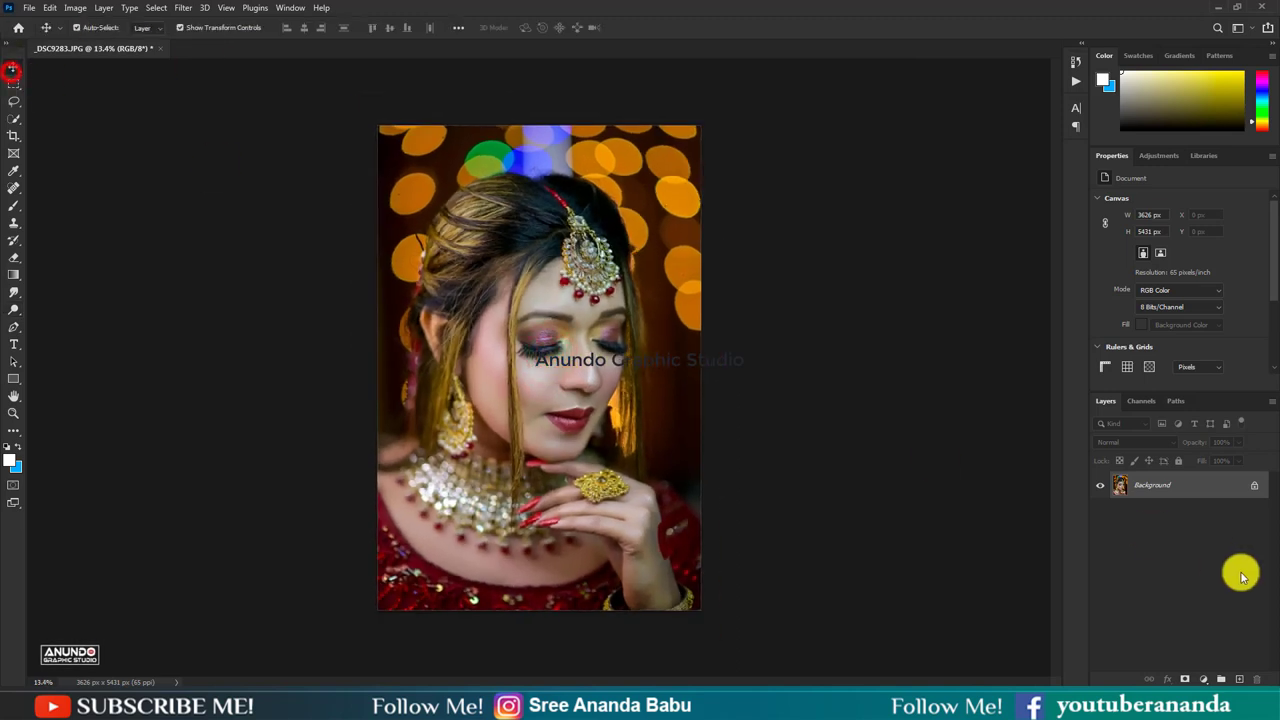
left_click_drag(1195, 487, 1240, 679)
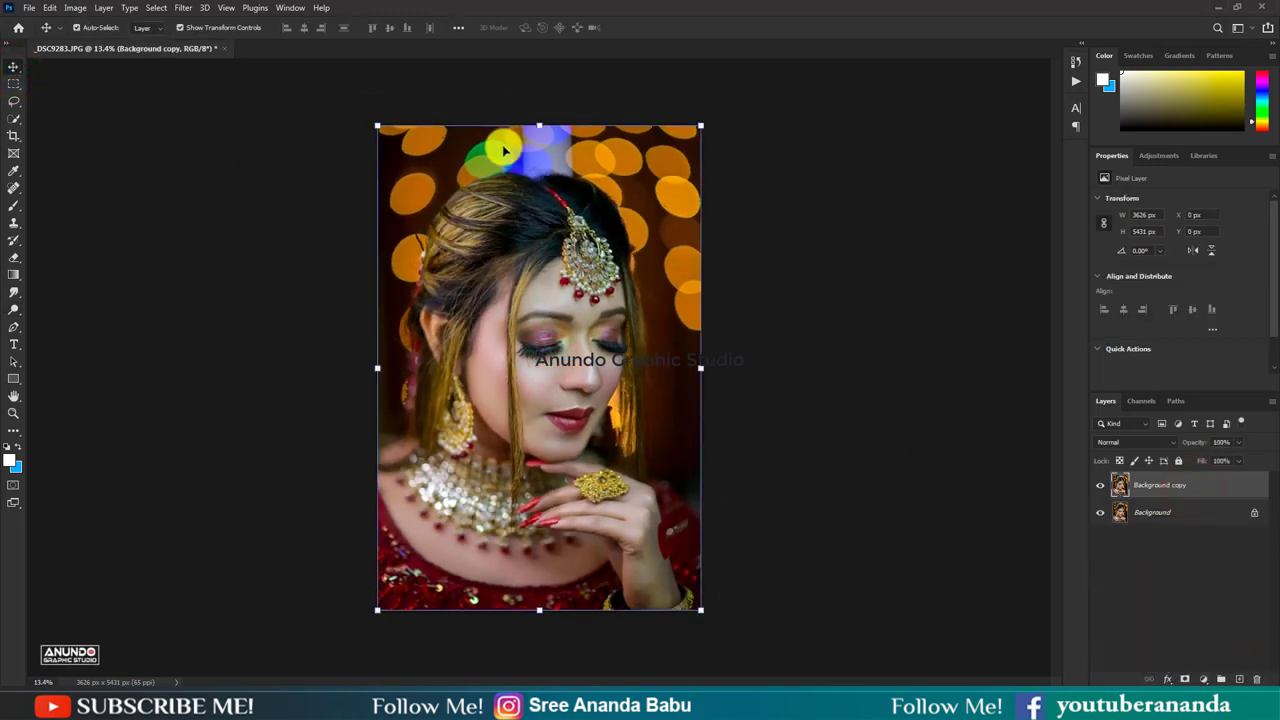
left_click(185, 7)
left_click(209, 104)
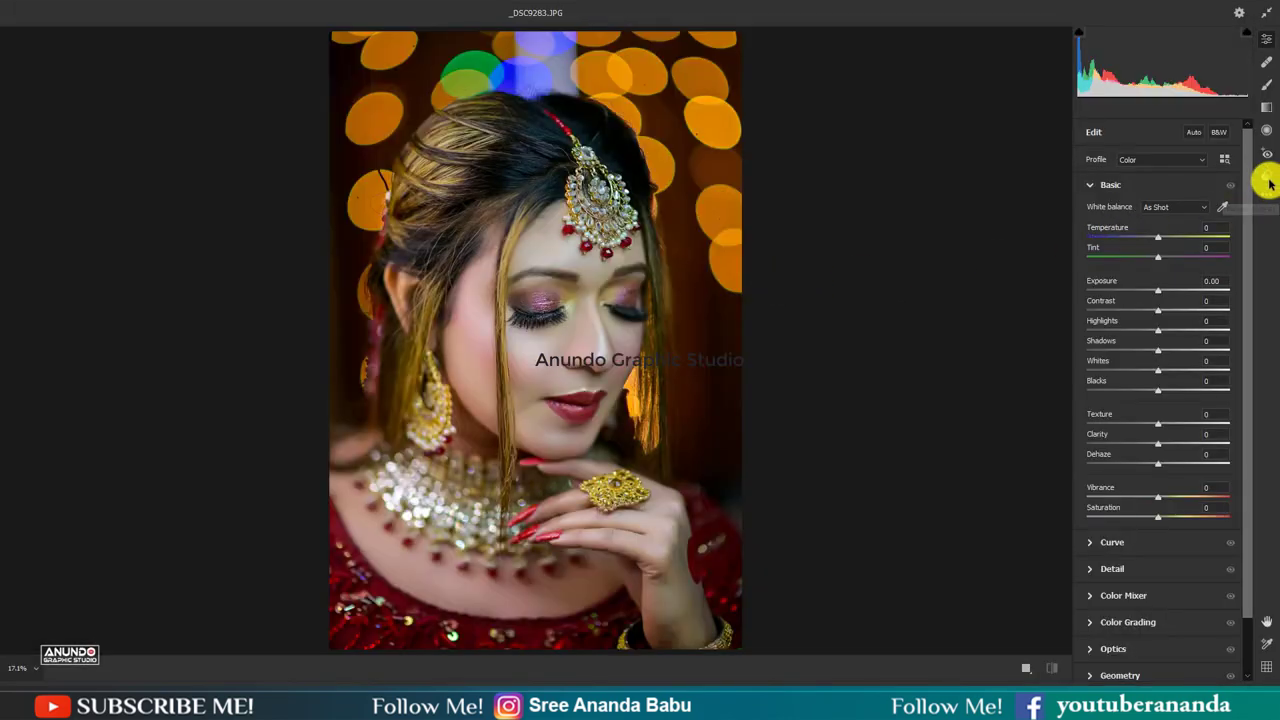
left_click(1267, 180)
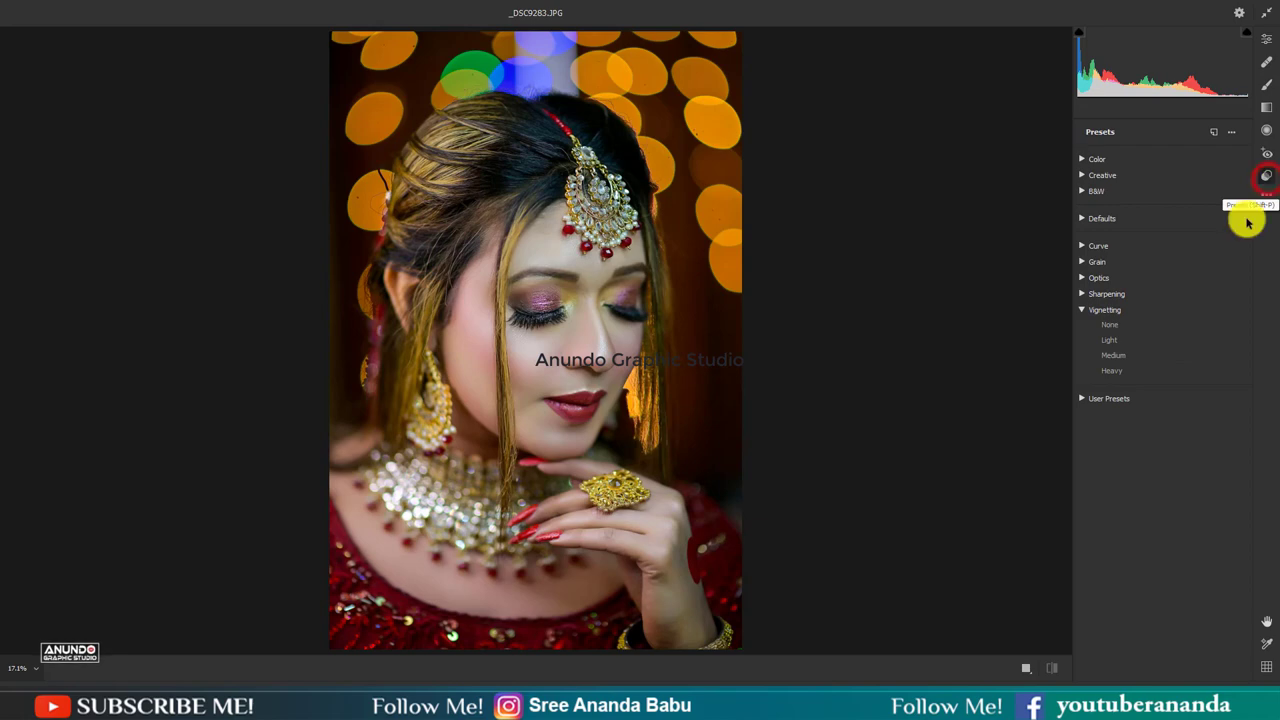
left_click(1155, 333)
left_click(1185, 688)
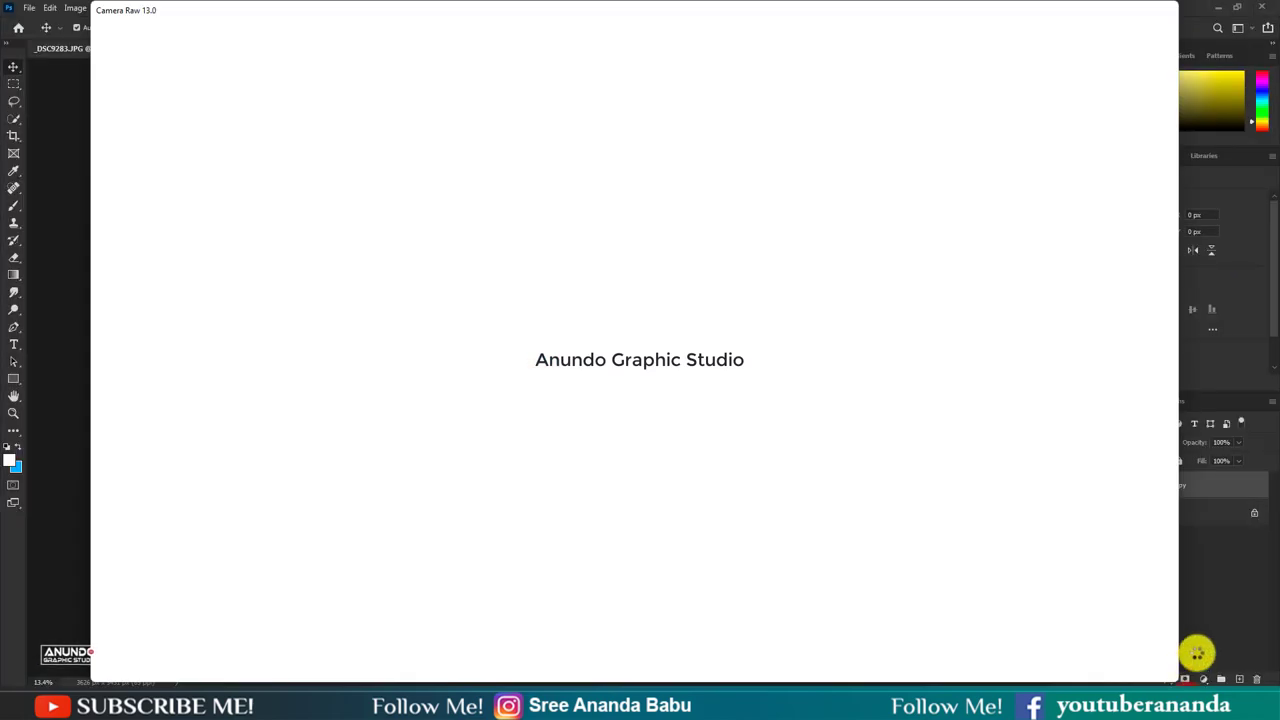
left_click(1171, 570)
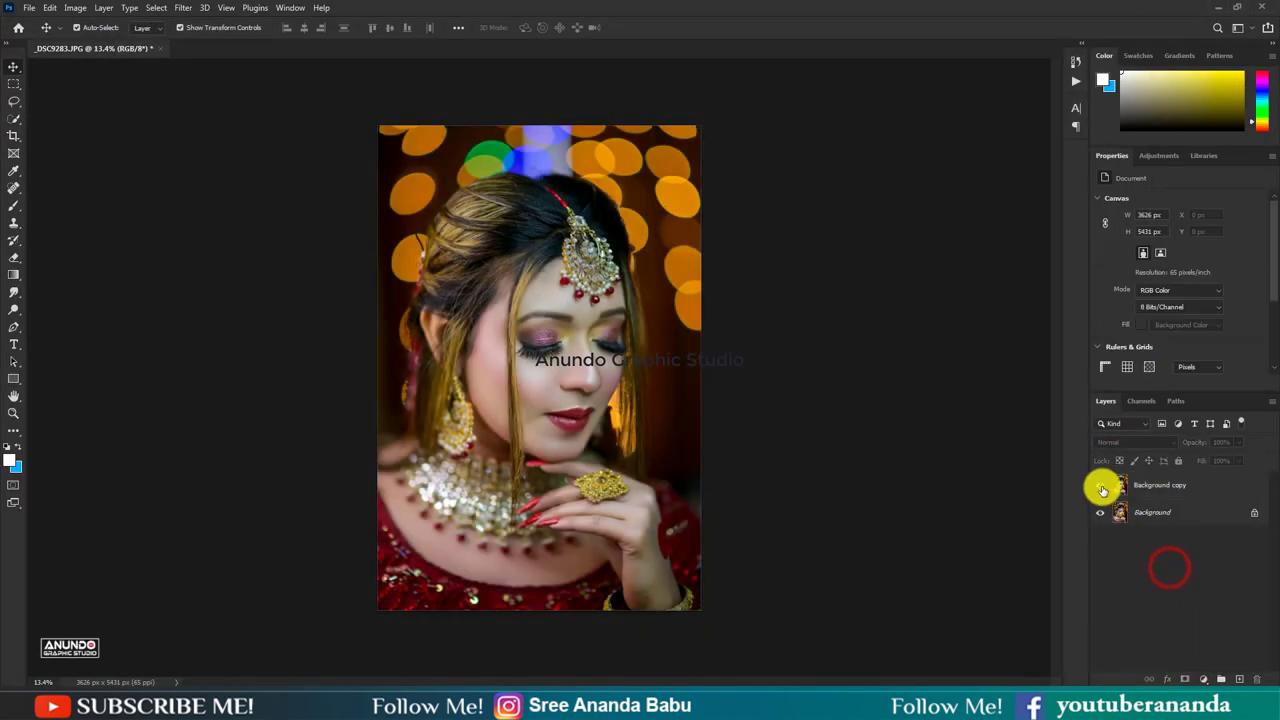
Merge visible layers into one Background, then apply Selective Color to the Blacks range
right_click(1157, 497)
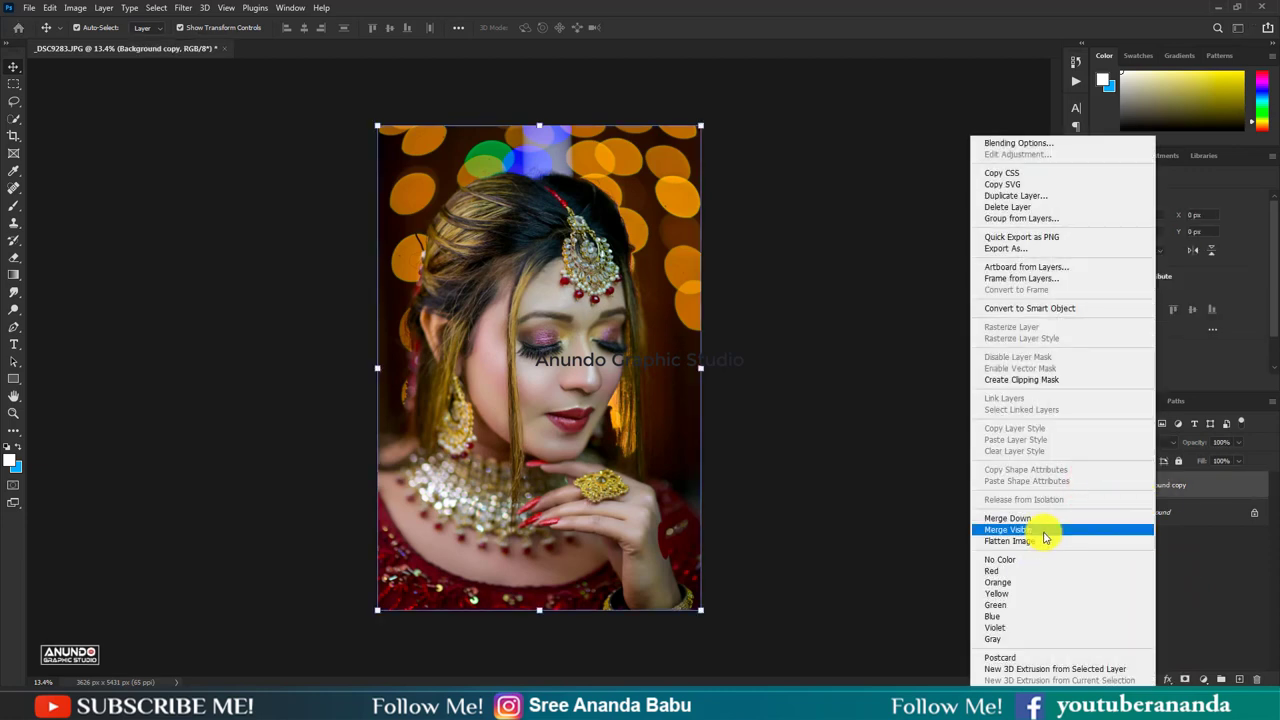
left_click(1043, 537)
left_click(29, 7)
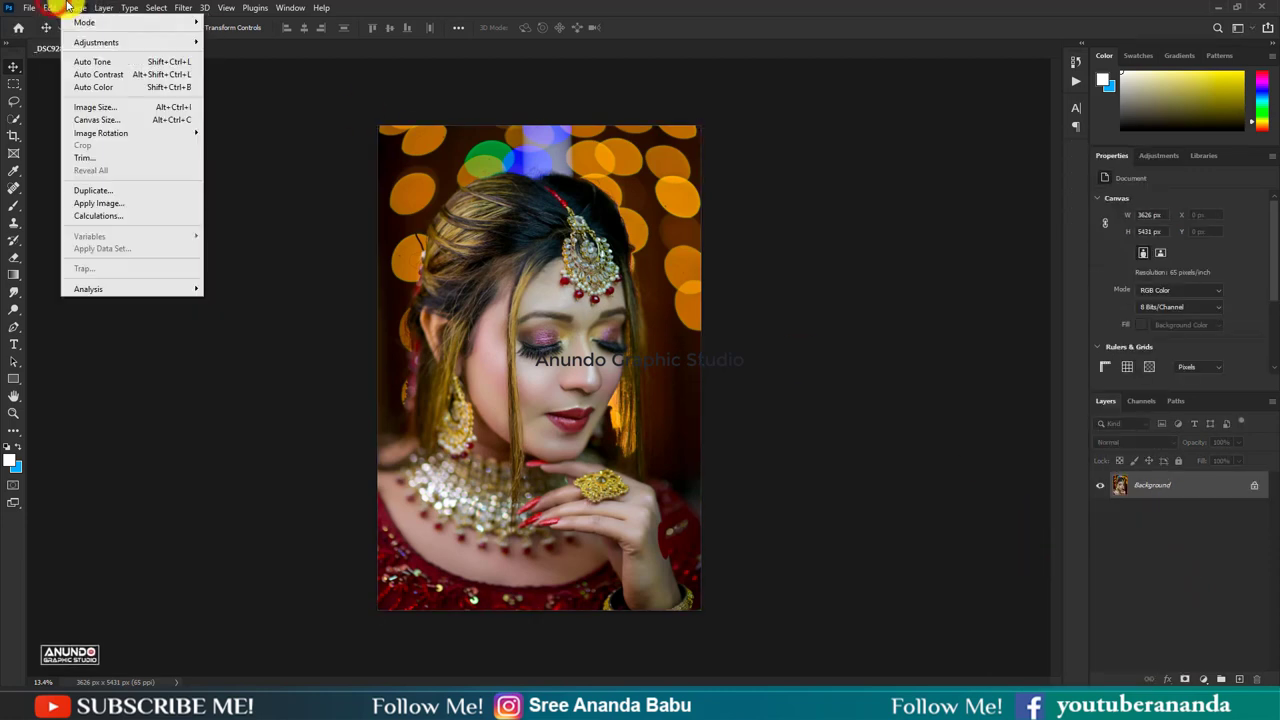
left_click(85, 42)
left_click(286, 245)
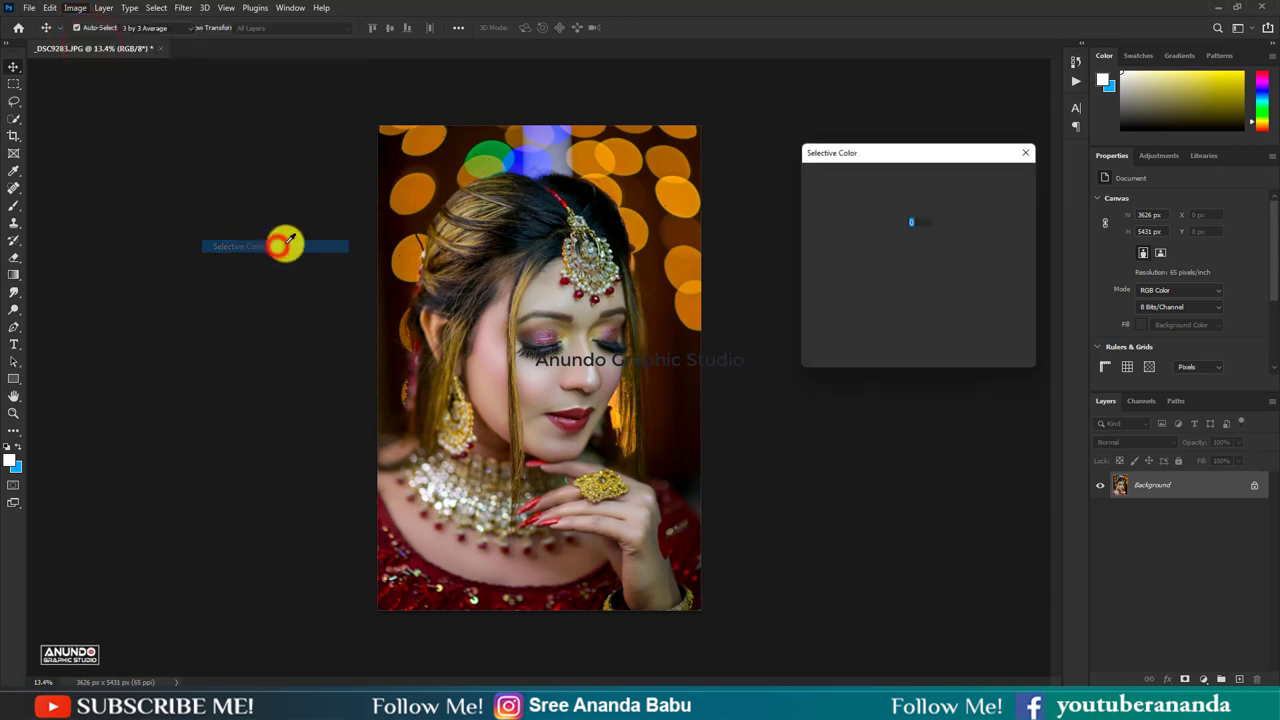
left_click(920, 199)
left_click(890, 311)
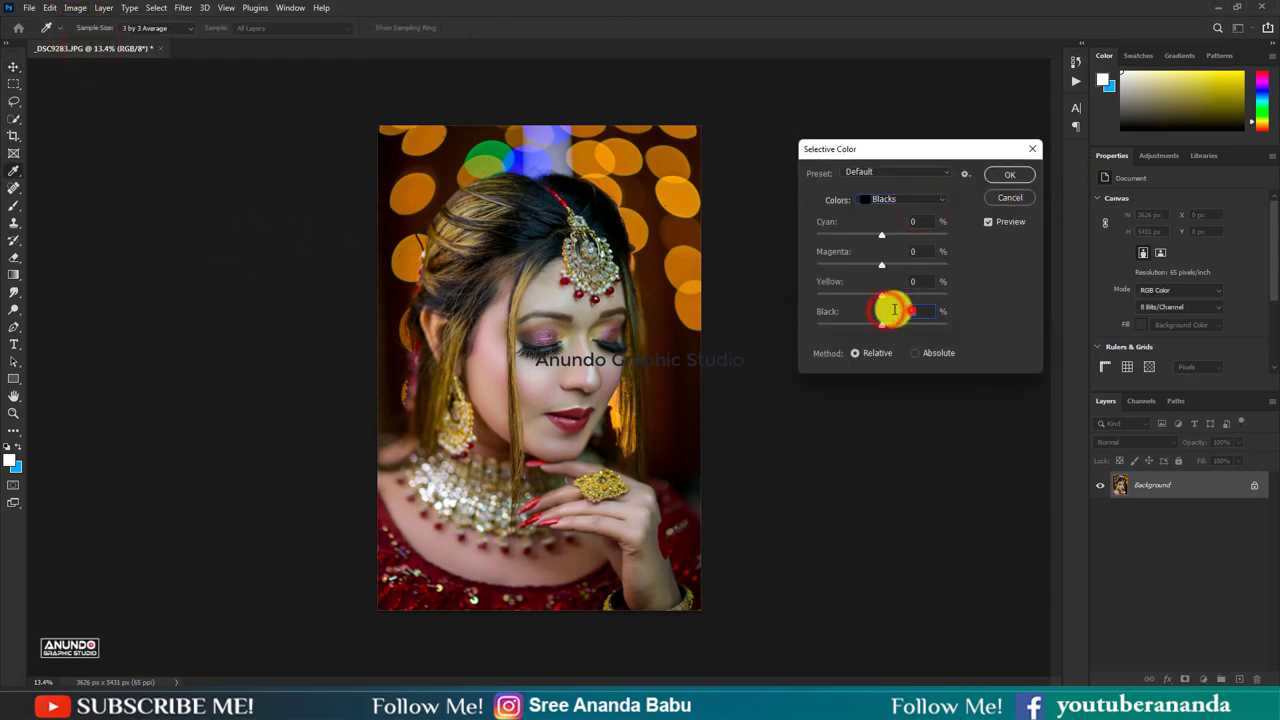
key("Return")
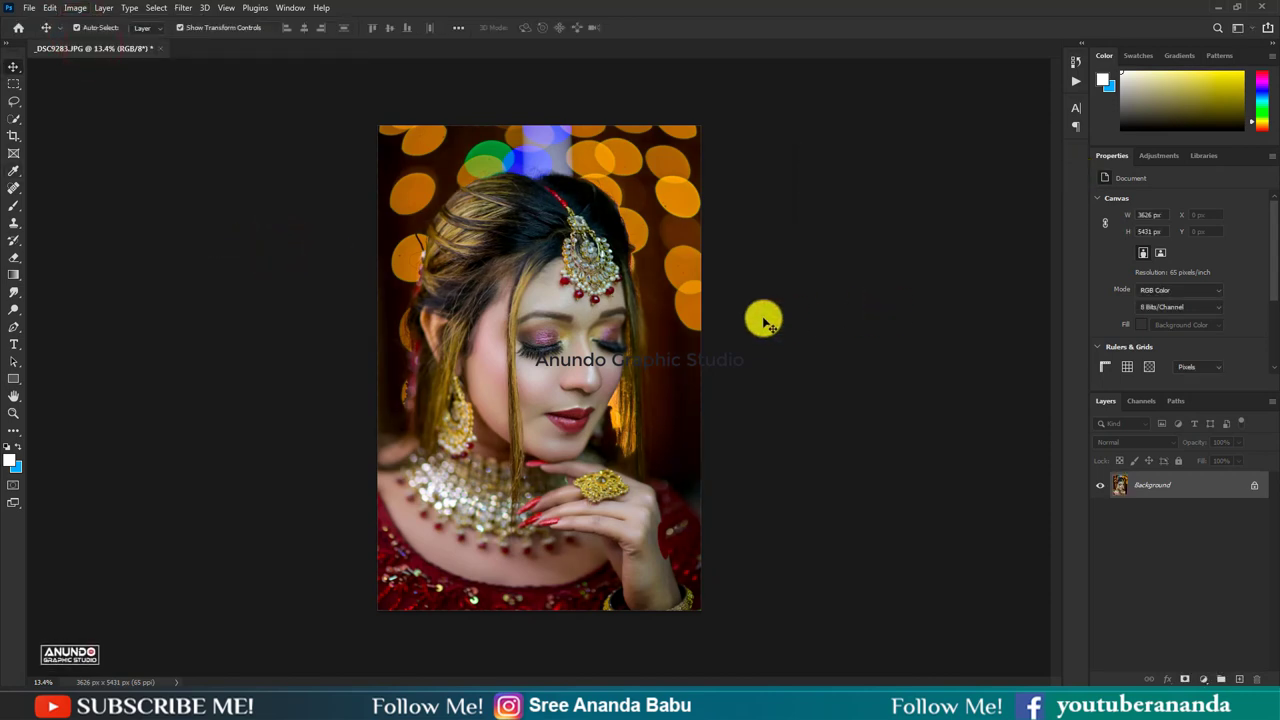
View the original snapshot in History, then return to the latest Selective Color state
left_click(1074, 68)
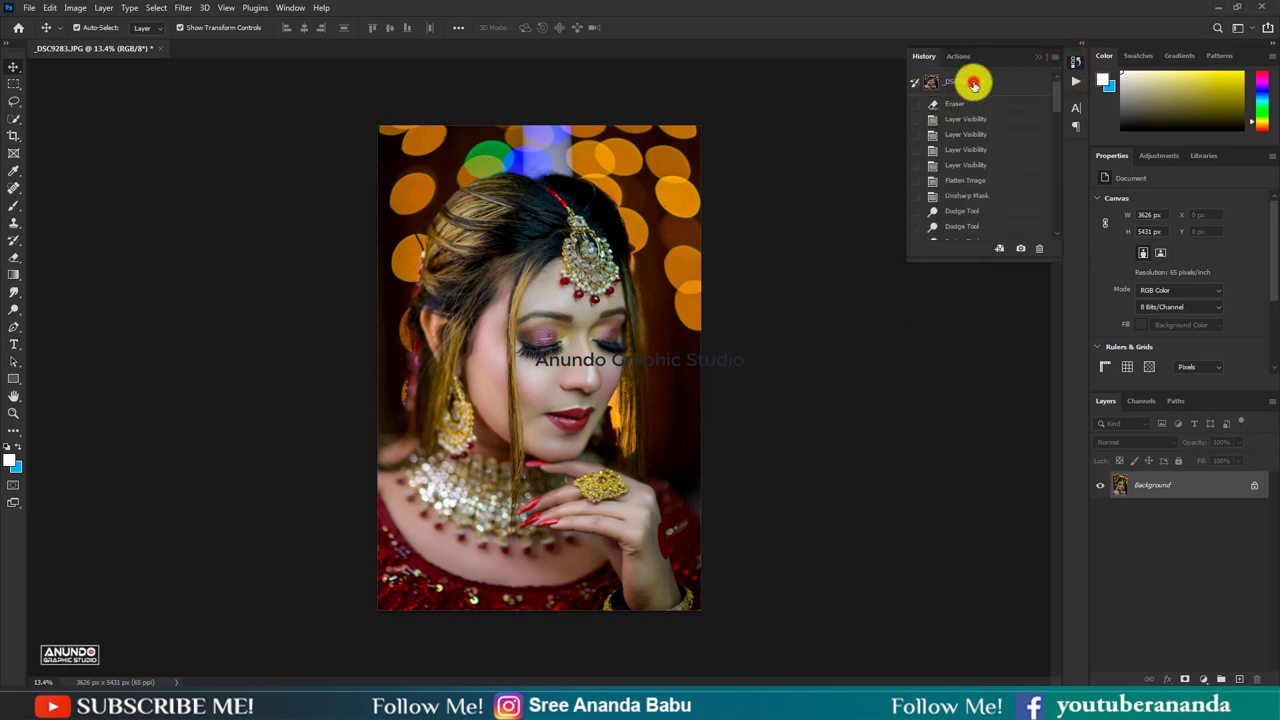
left_click(973, 84)
scroll(964, 165, "down", 5)
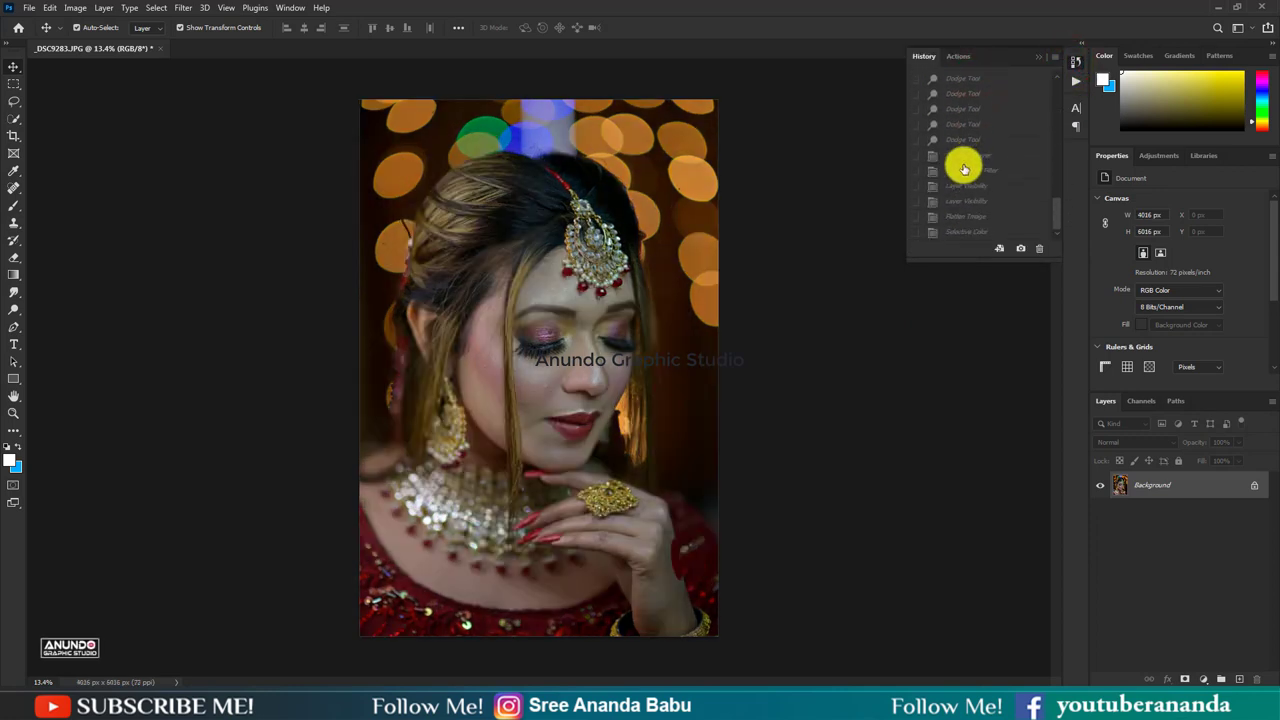
left_click(956, 234)
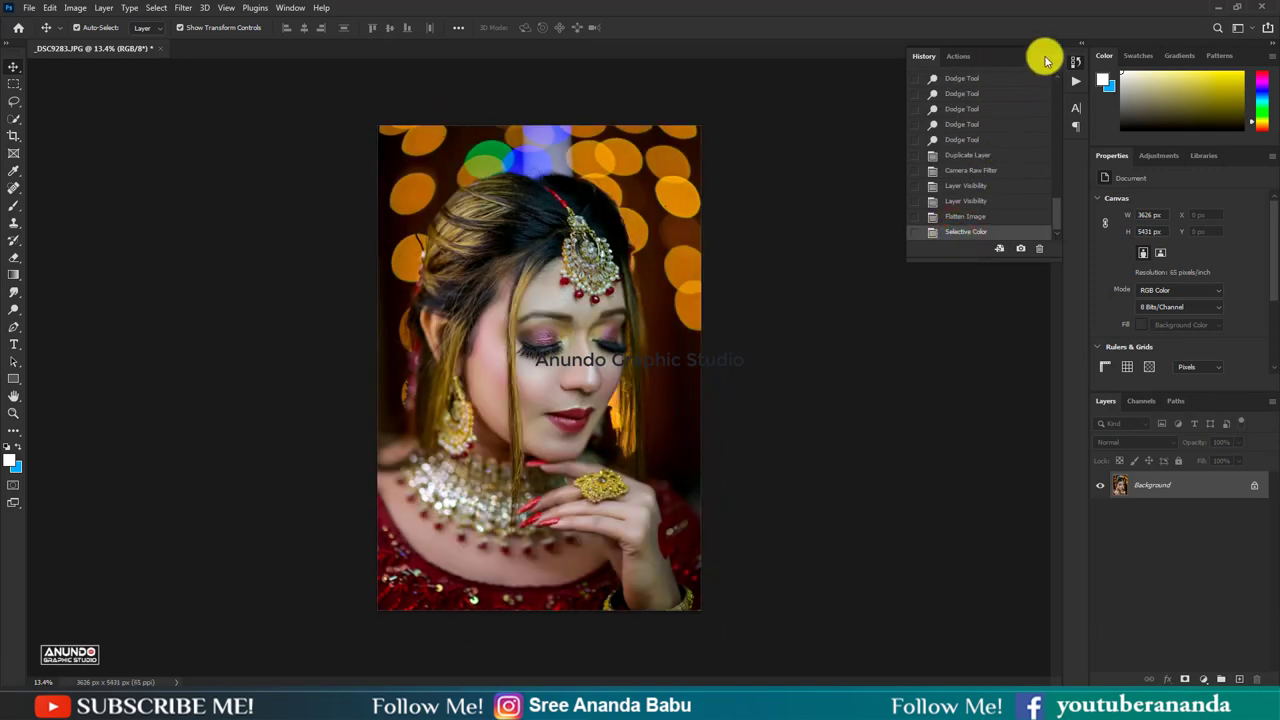
left_click(1045, 58)
left_click(75, 7)
Lift midtones with Curves (input 129 to output 137) and save as a Quality 12 JPEG
left_click(86, 40)
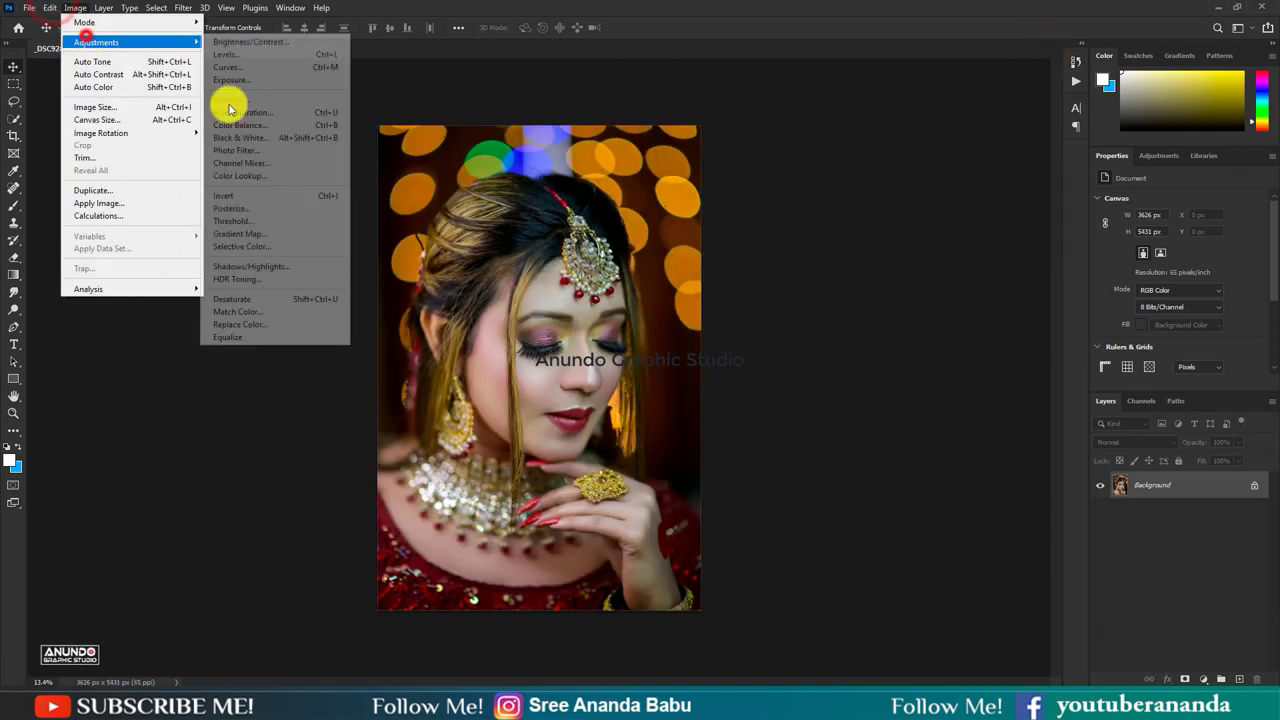
left_click(233, 67)
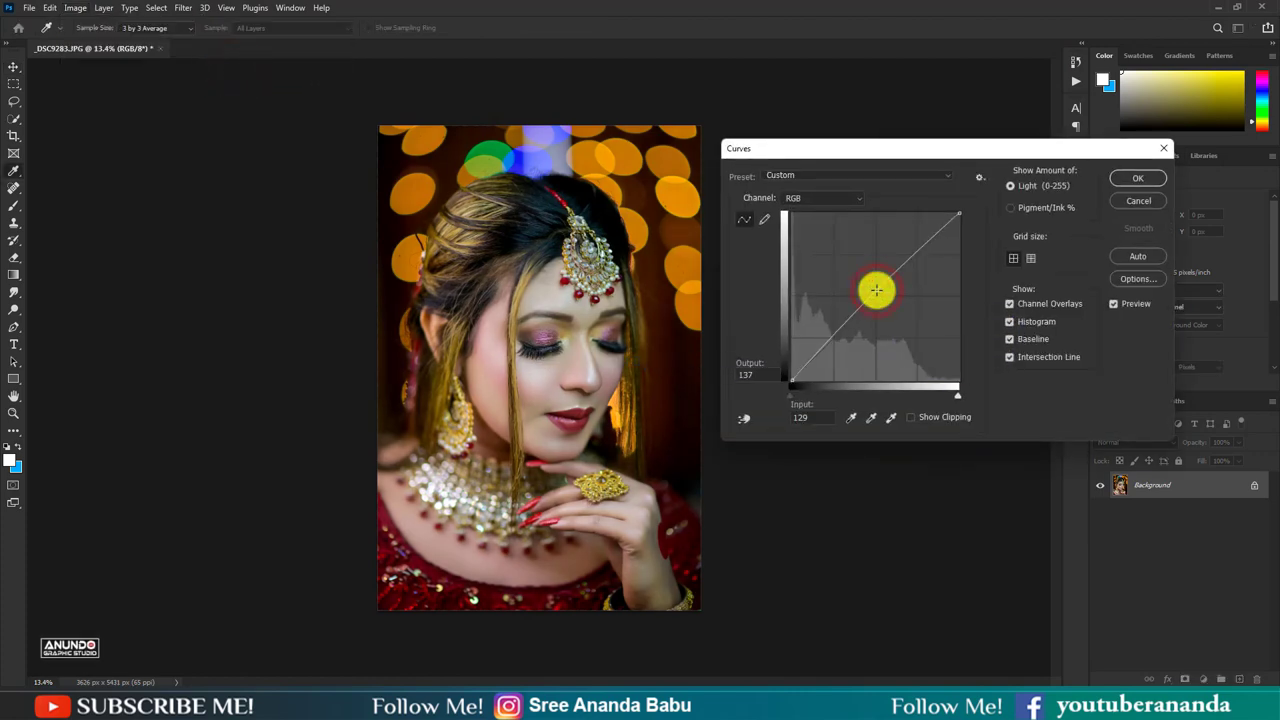
left_click(1130, 179)
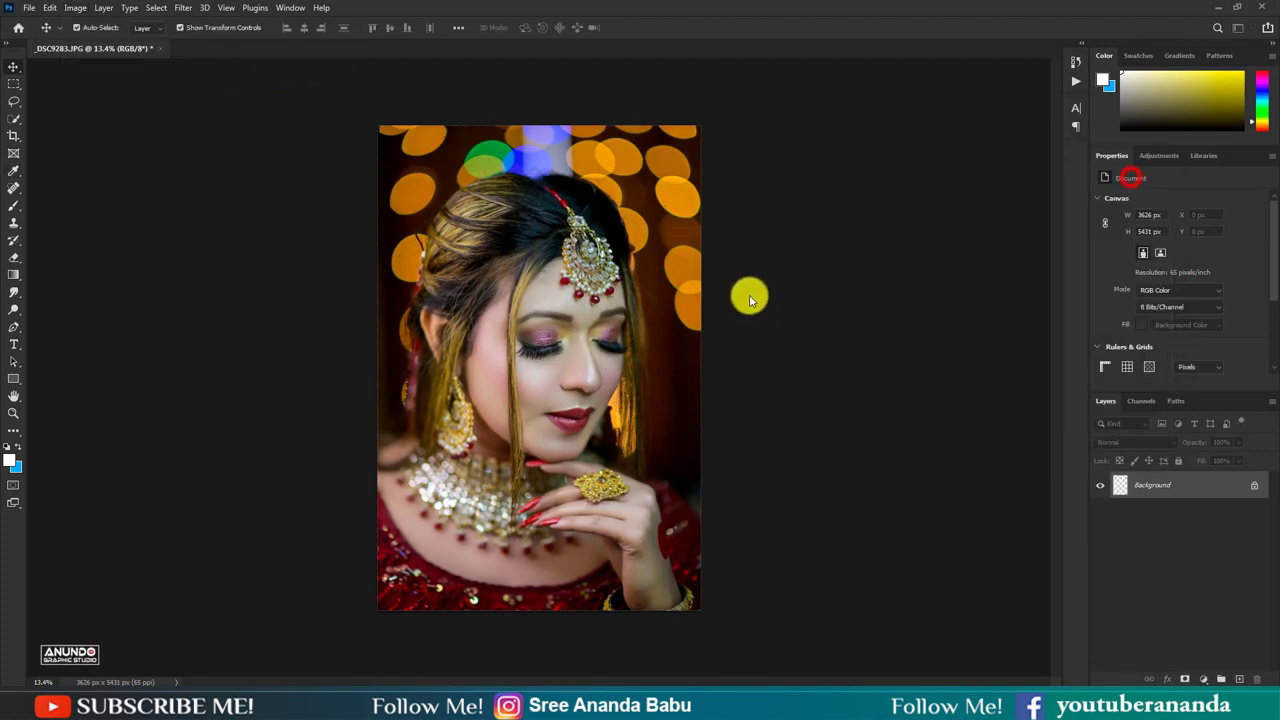
key("ctrl+s")
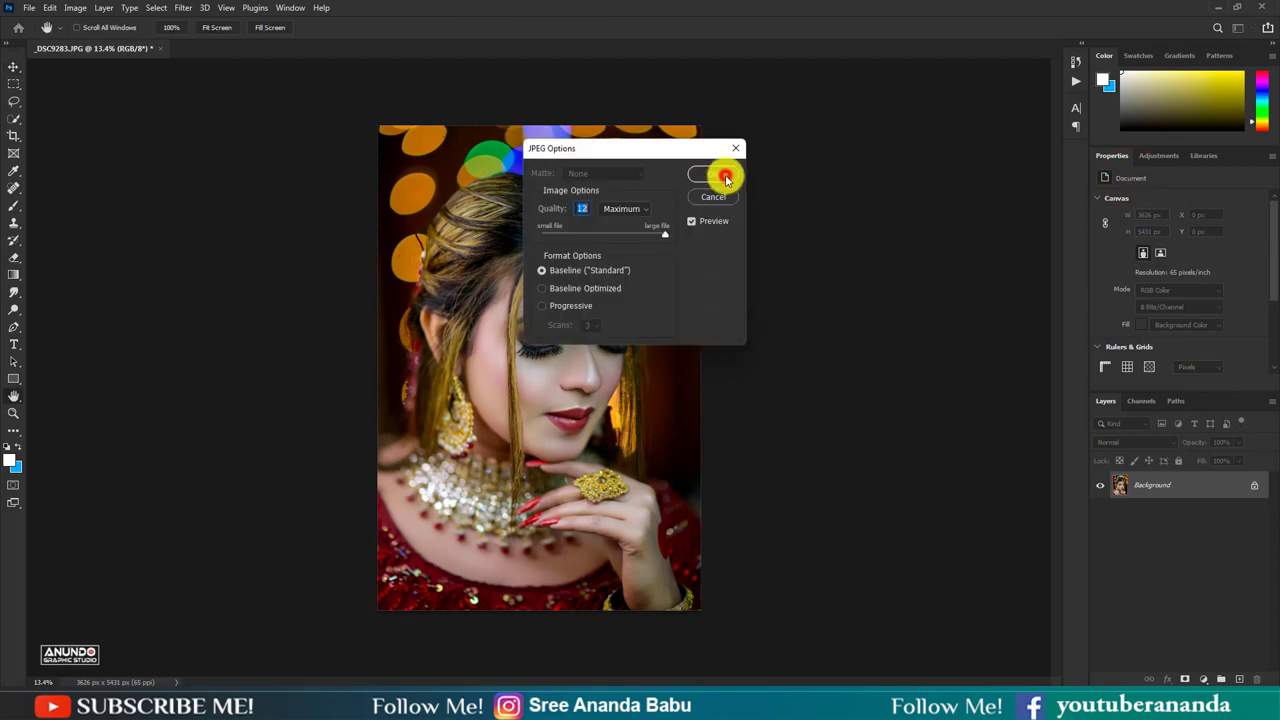
left_click(725, 178)
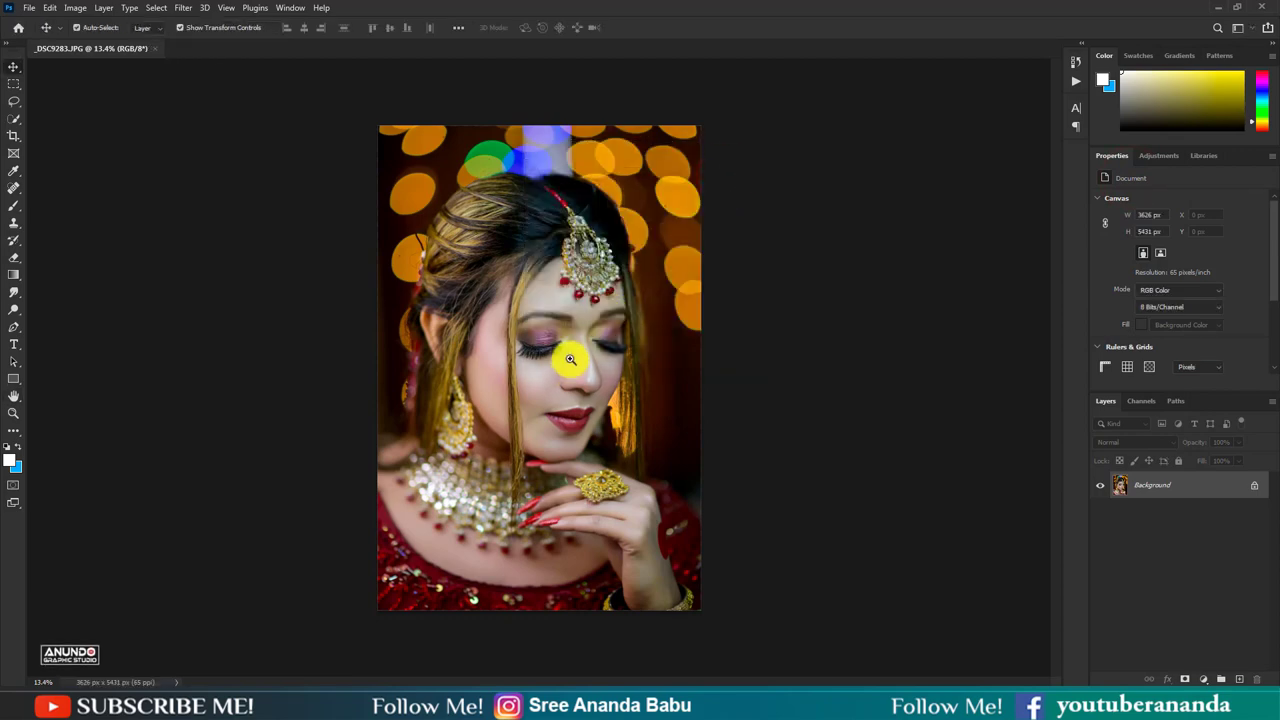
mouse_move(570, 359)
left_mouse_down()
mouse_move(631, 471)
mouse_move(536, 386)
mouse_move(578, 422)
left_mouse_up()
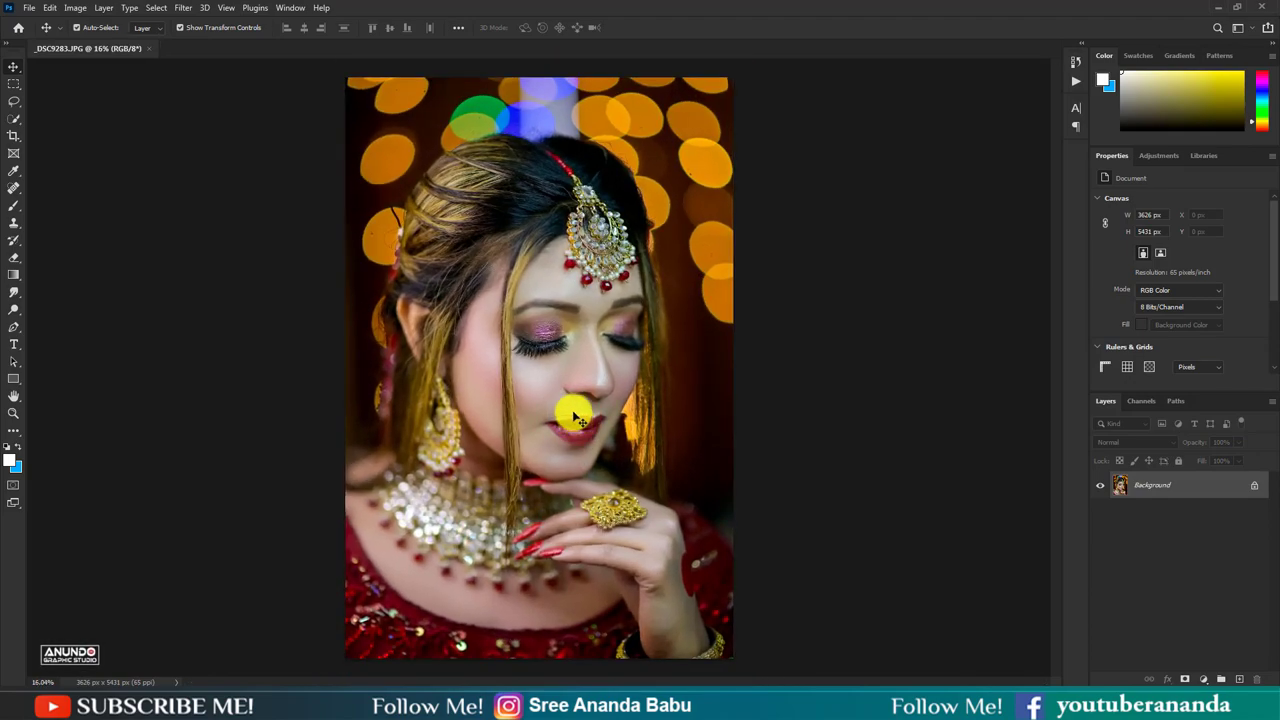